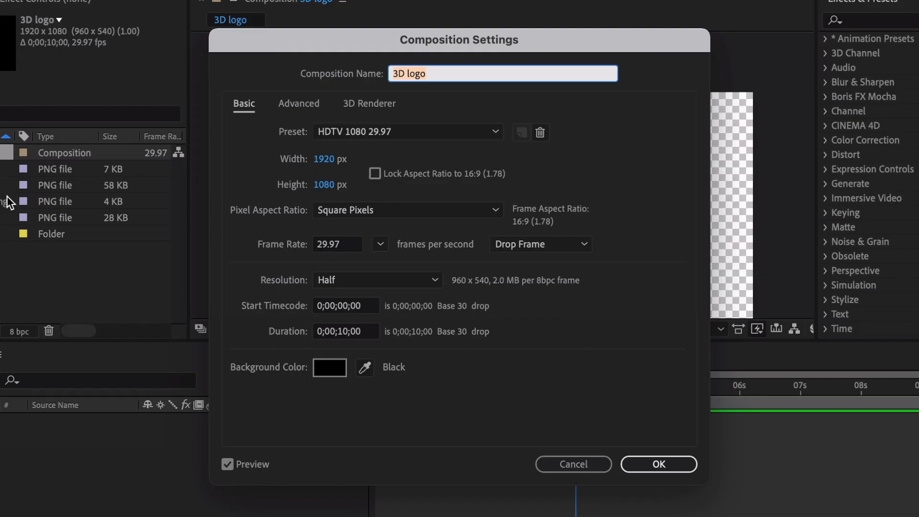
# - Apply the 3D logo composition settings at 1920 x 1080, 29.97 fps and 10 seconds, and fit the frame to the viewer
pyautogui.click(684, 463)
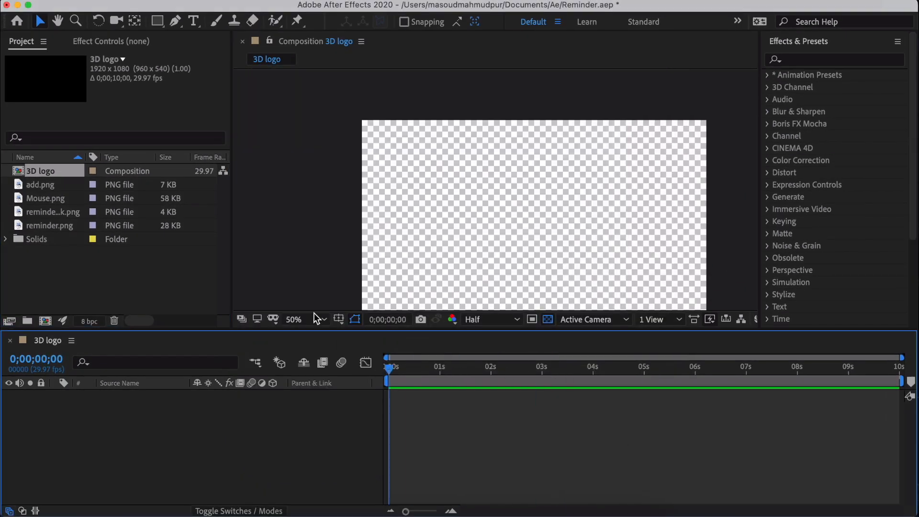
pyautogui.click(316, 318)
pyautogui.click(318, 71)
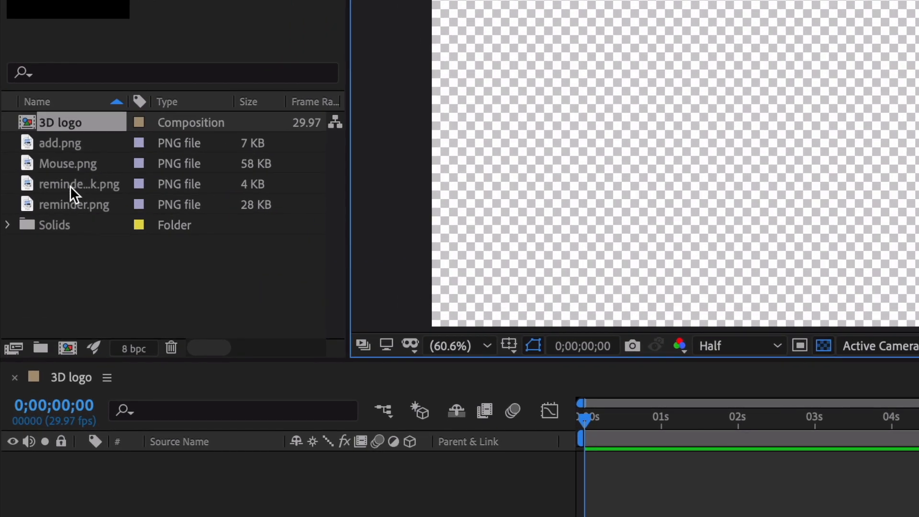
# - Add reminder.png to the 3D logo composition and scale it to 141% so it fills the frame
pyautogui.click(82, 207)
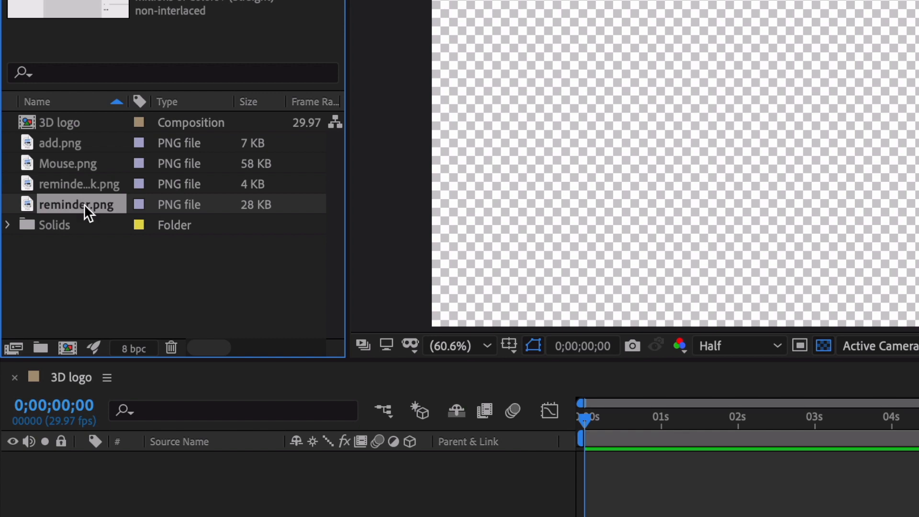
pyautogui.moveTo(84, 206); pyautogui.dragTo(125, 481)
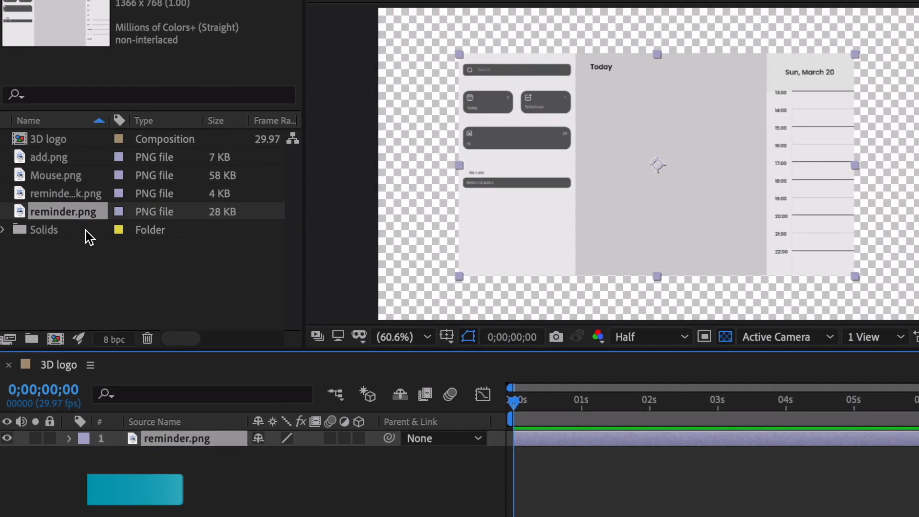
pyautogui.press('s')
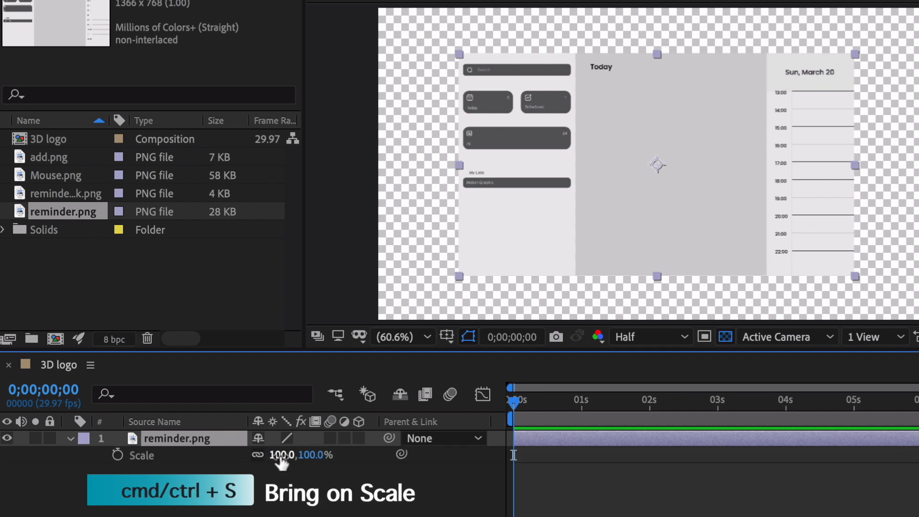
pyautogui.moveTo(284, 459); pyautogui.dragTo(318, 455)
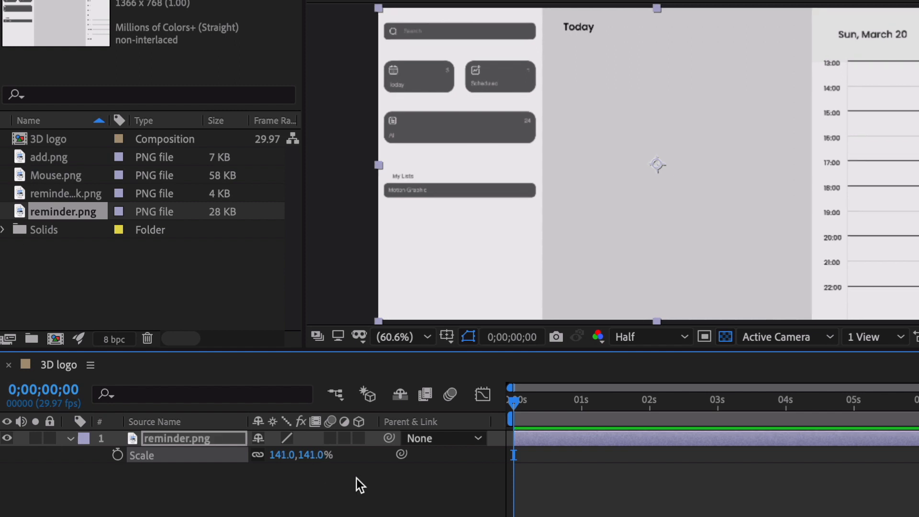
# - Make the reminder.png layer a 3D layer and collapse its properties
pyautogui.click(358, 438)
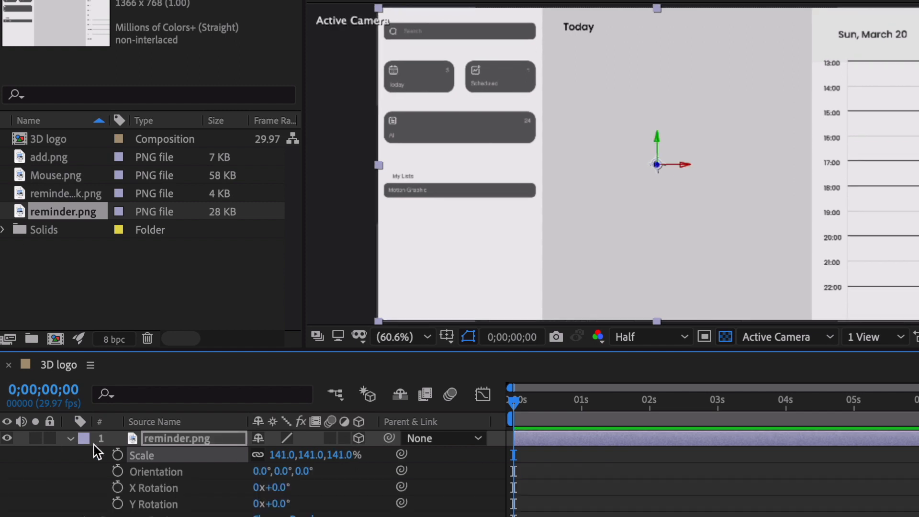
pyautogui.click(70, 441)
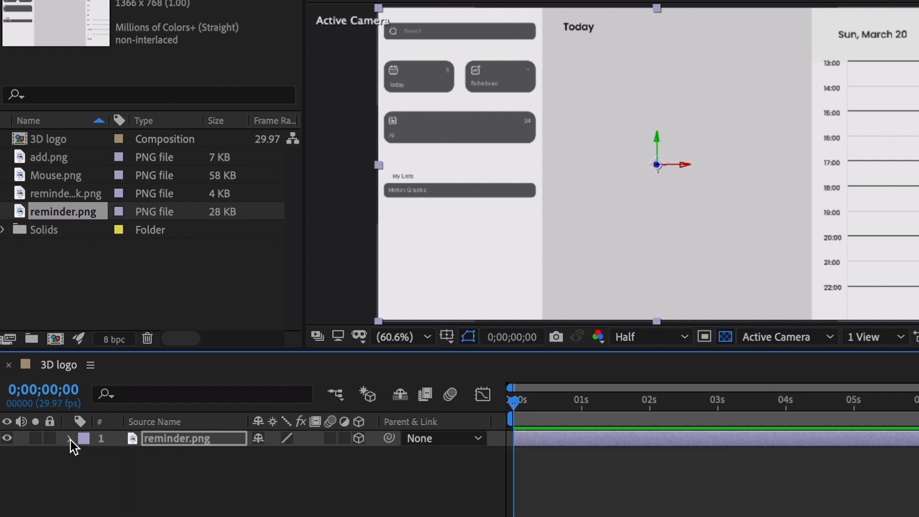
pyautogui.click(104, 466)
# - Add reminder-blank.png above the reminder.png layer and set its scale to 141%
pyautogui.click(48, 200)
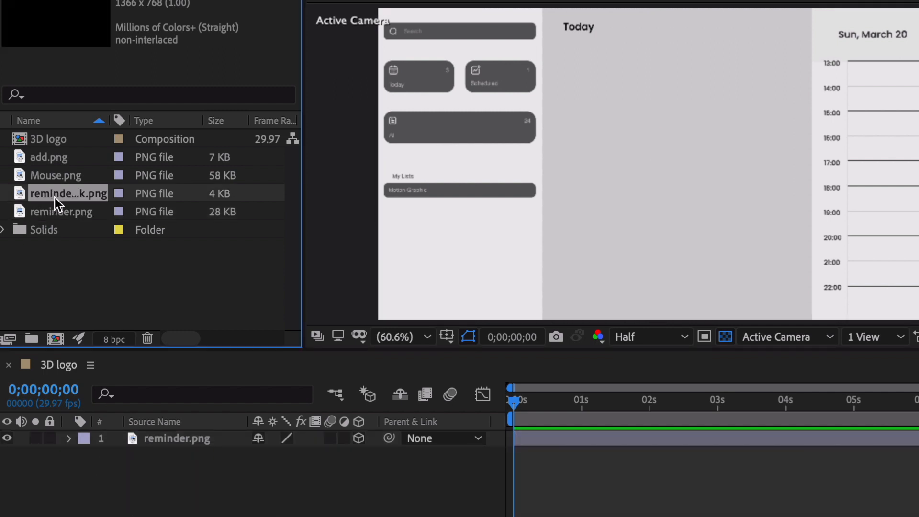
pyautogui.moveTo(55, 197); pyautogui.dragTo(147, 431)
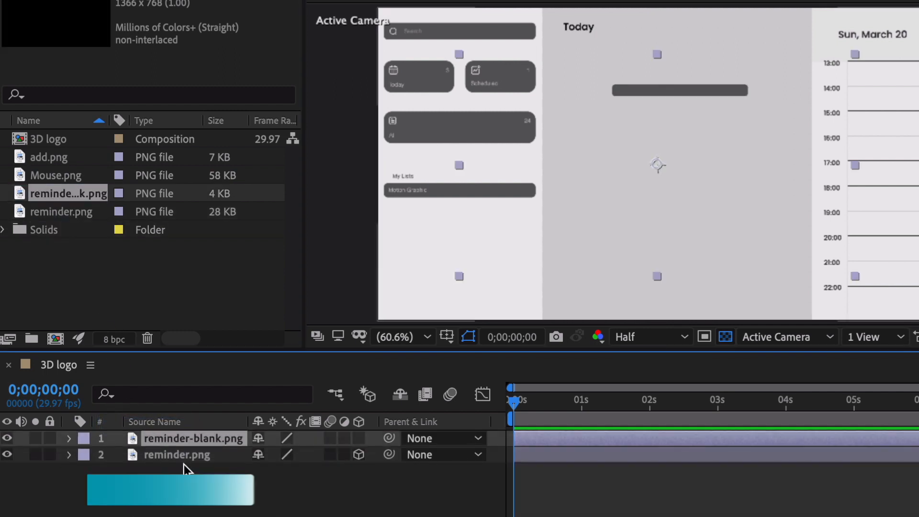
pyautogui.press('s')
pyautogui.moveTo(277, 456); pyautogui.dragTo(284, 462)
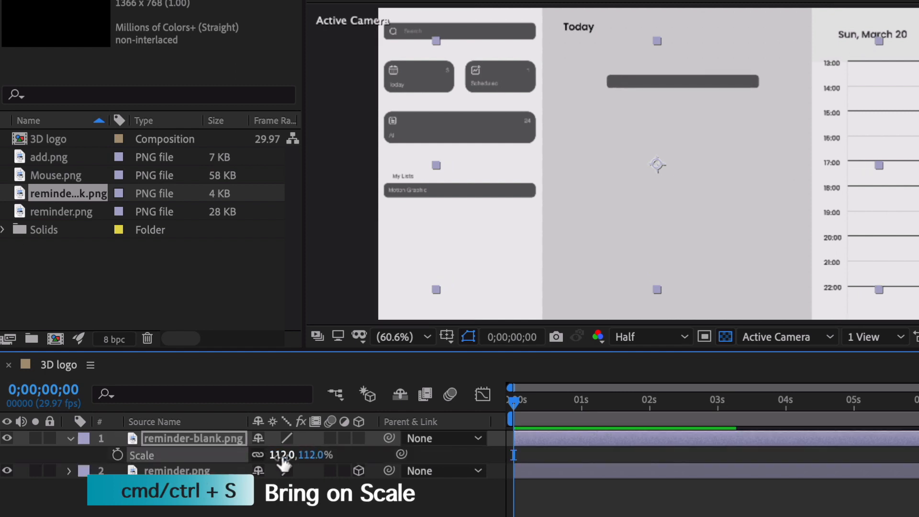
pyautogui.click(282, 455)
pyautogui.write('141')
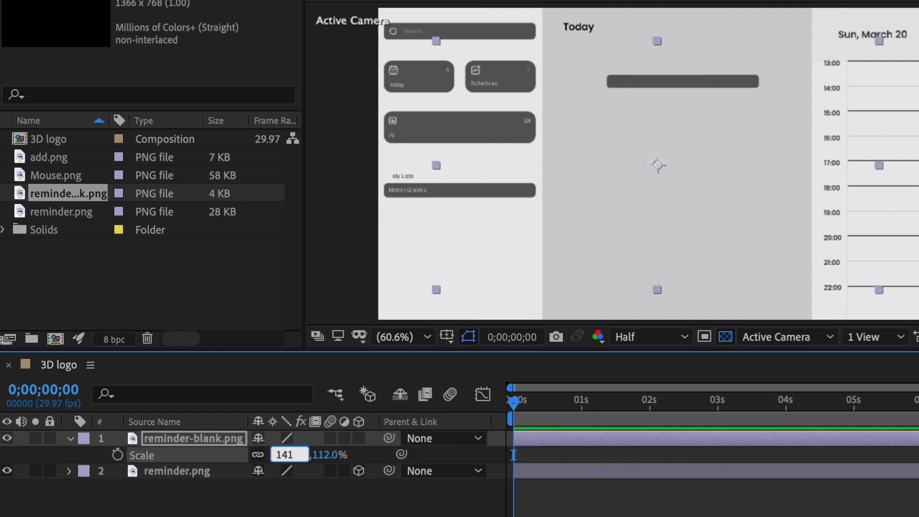
pyautogui.press('Return')
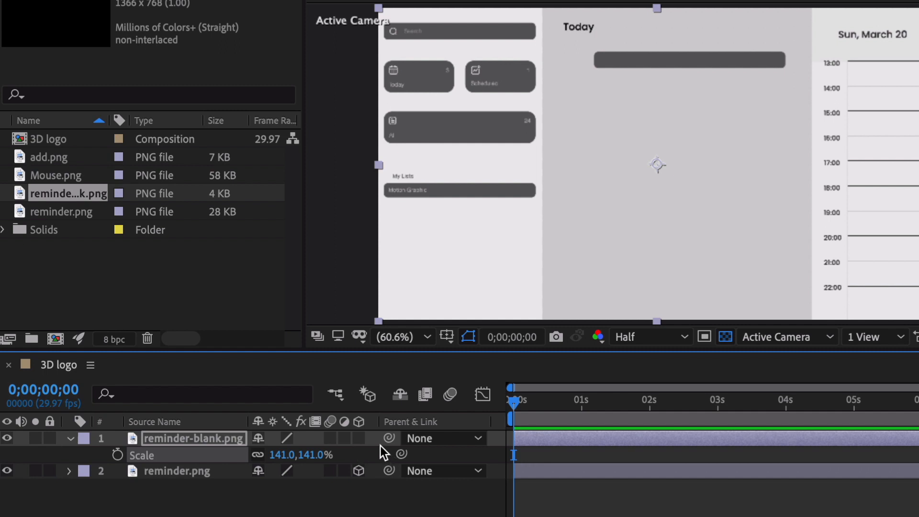
pyautogui.click(69, 439)
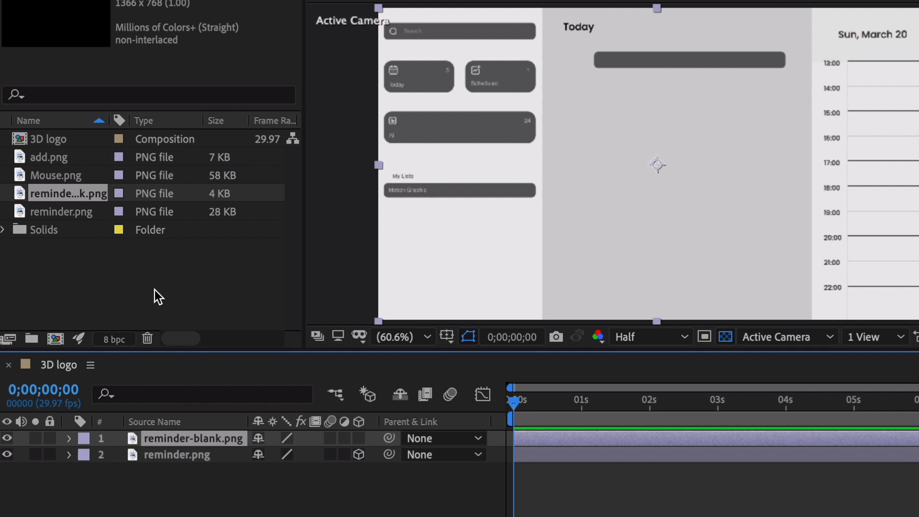
# - Add add.png above the reminder-blank.png layer and set its scale to 141%
pyautogui.click(70, 175)
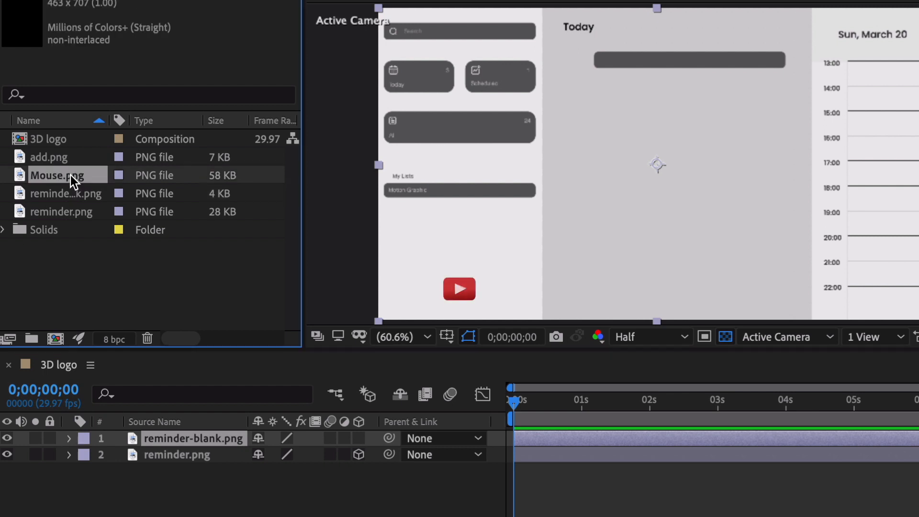
pyautogui.moveTo(61, 158); pyautogui.dragTo(162, 433)
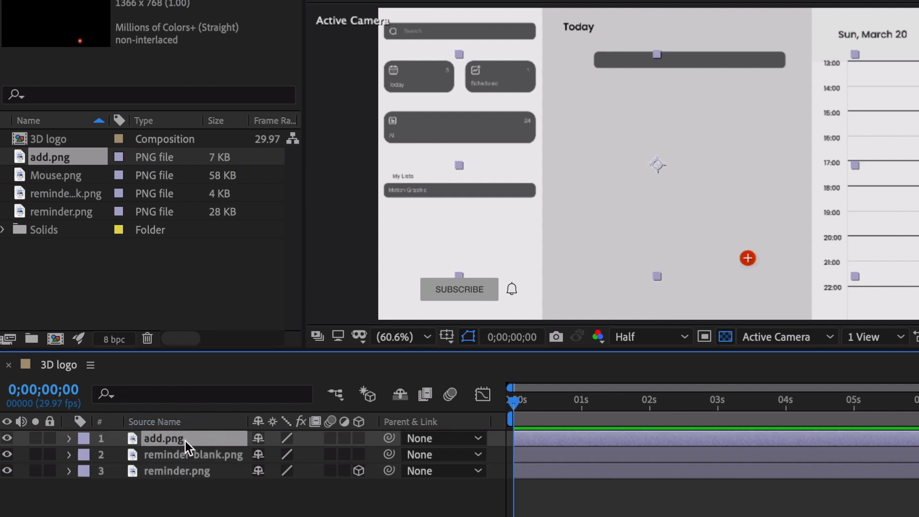
pyautogui.press('s')
pyautogui.click(278, 455)
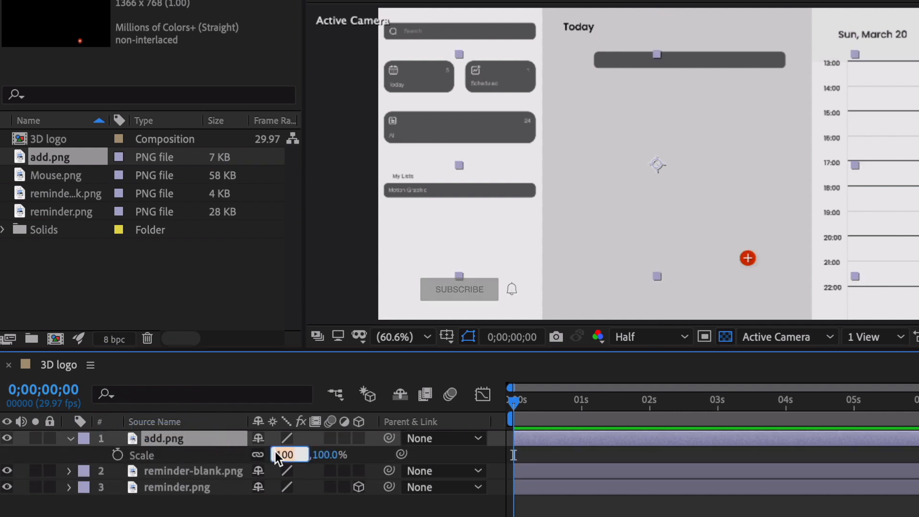
pyautogui.write('141')
pyautogui.press('Return')
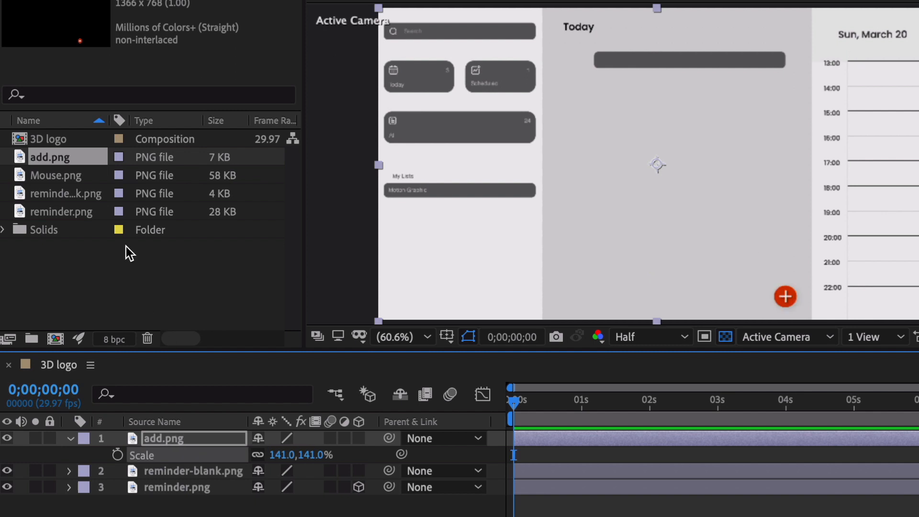
# - Add Mouse.png as the topmost layer and scale it down to 5%
pyautogui.click(76, 177)
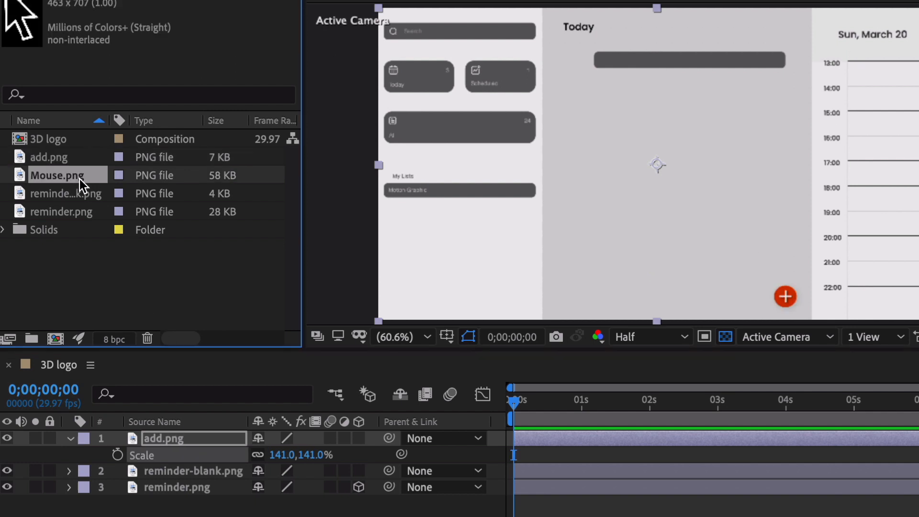
pyautogui.moveTo(77, 178); pyautogui.dragTo(197, 431)
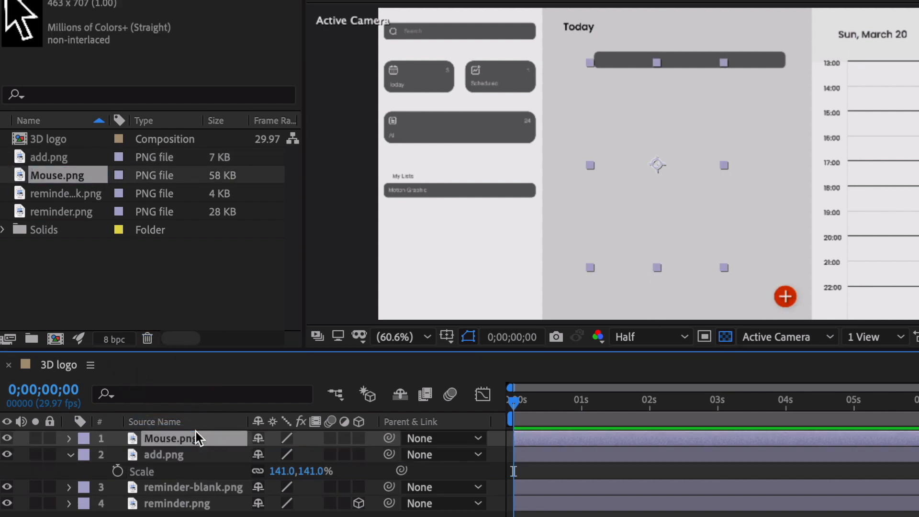
pyautogui.click(71, 455)
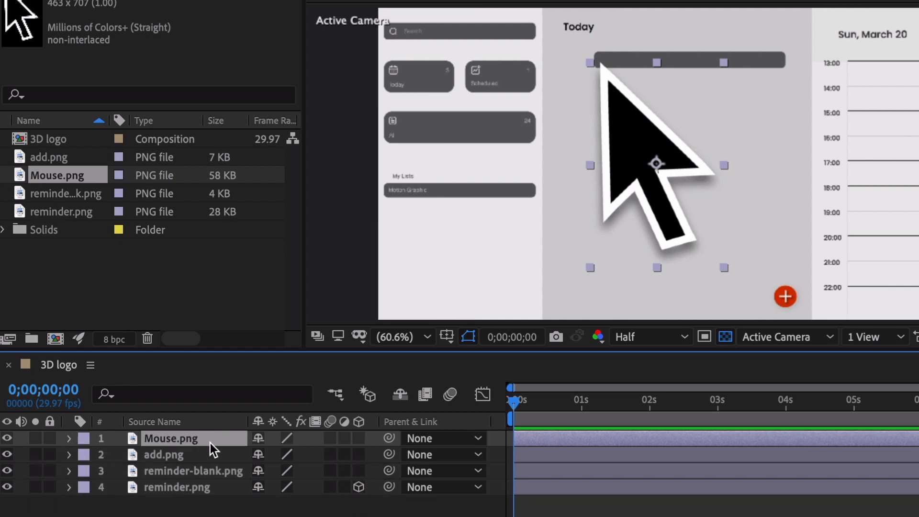
pyautogui.press('s')
pyautogui.moveTo(284, 456); pyautogui.dragTo(193, 458)
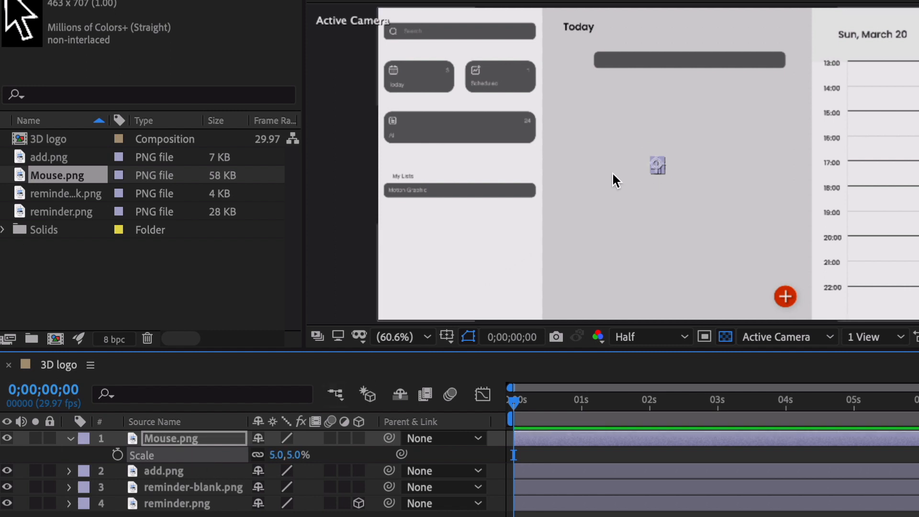
# - Move the mouse cursor image just below the red plus button and collapse the Mouse.png layer
pyautogui.moveTo(657, 165); pyautogui.dragTo(774, 316)
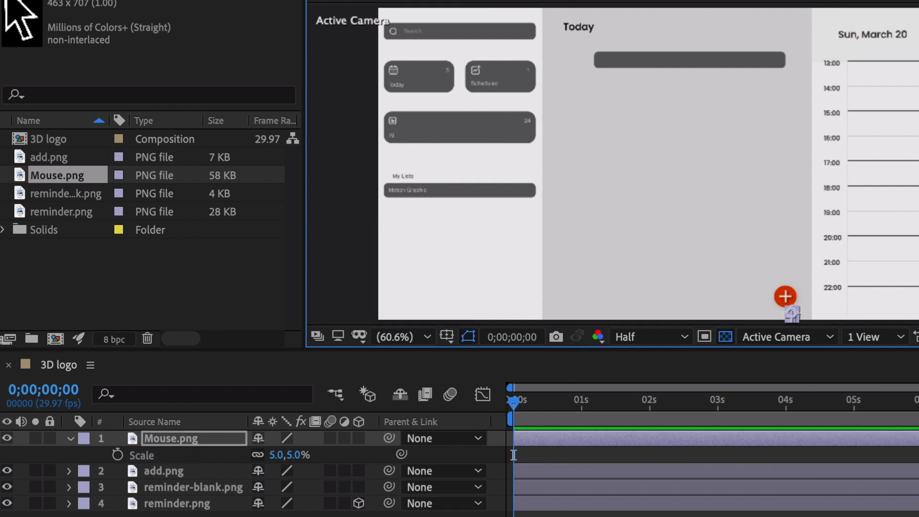
pyautogui.click(143, 515)
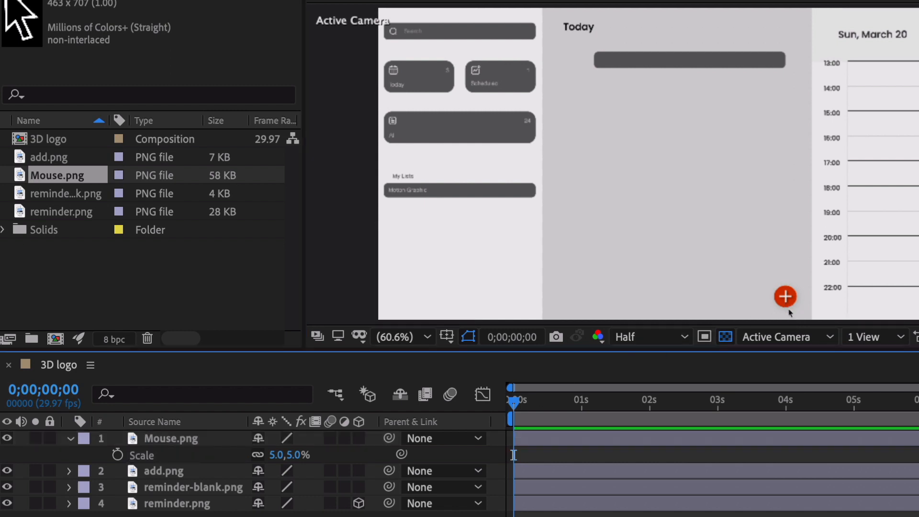
pyautogui.click(71, 439)
# - Turn the add.png and Mouse.png layers into 3D layers
pyautogui.click(367, 468)
pyautogui.click(359, 455)
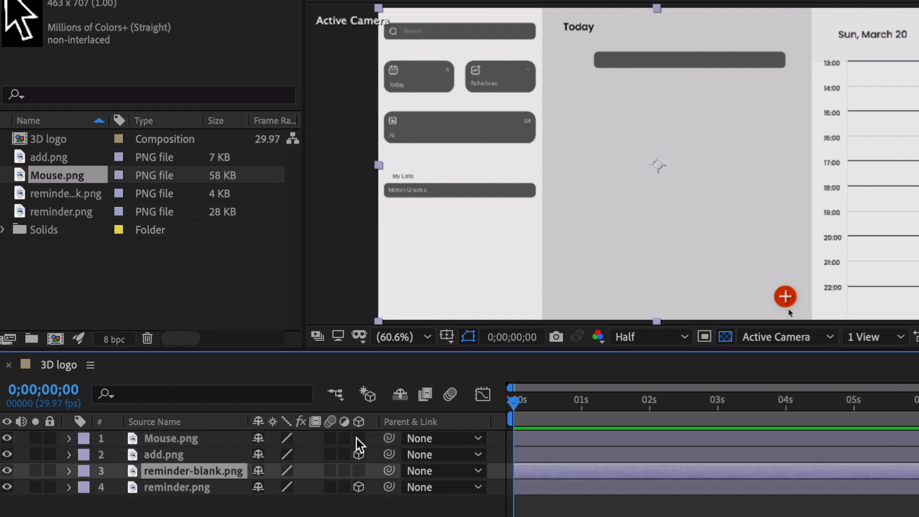
pyautogui.click(359, 439)
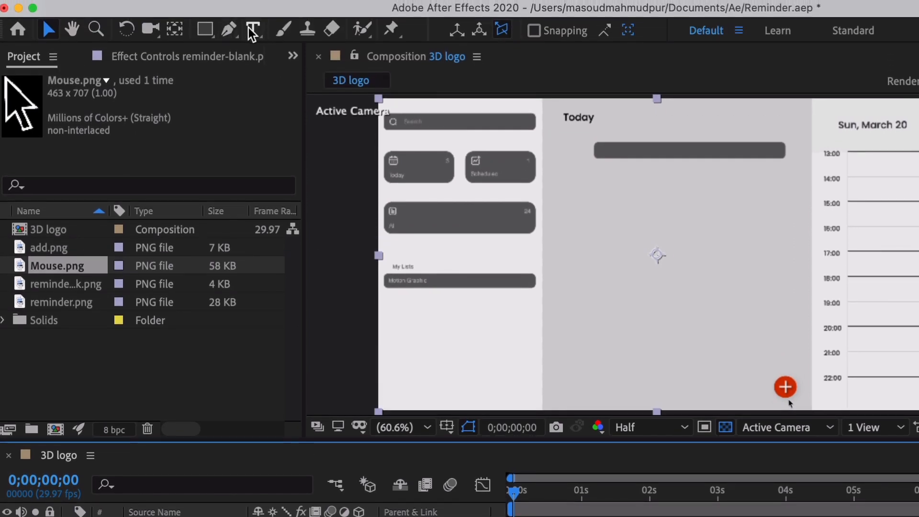
# - Add the text "Remind me to buy milk" inside the blank dark reminder bar under Today
pyautogui.click(252, 31)
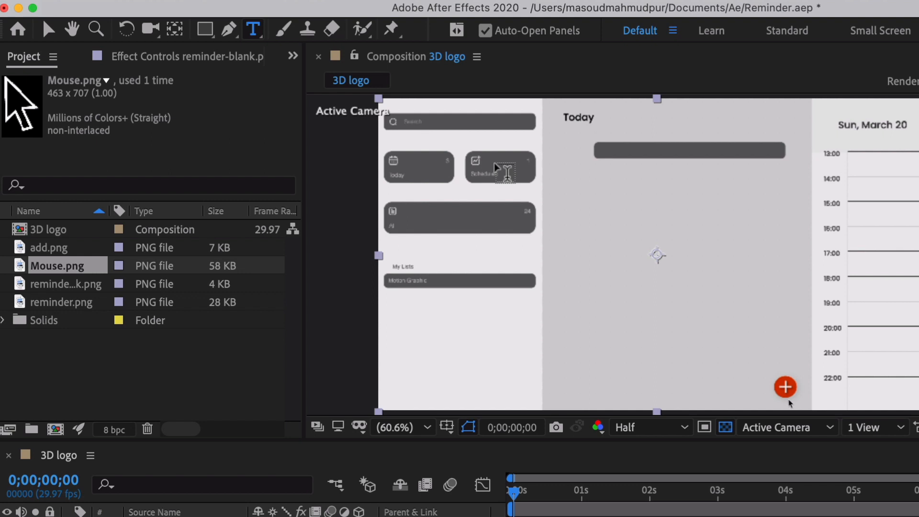
pyautogui.click(625, 158)
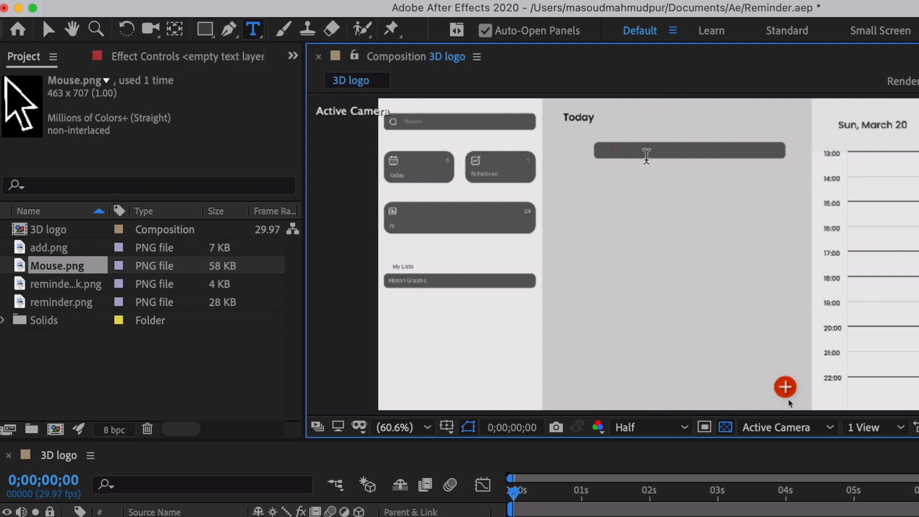
pyautogui.write('Re')
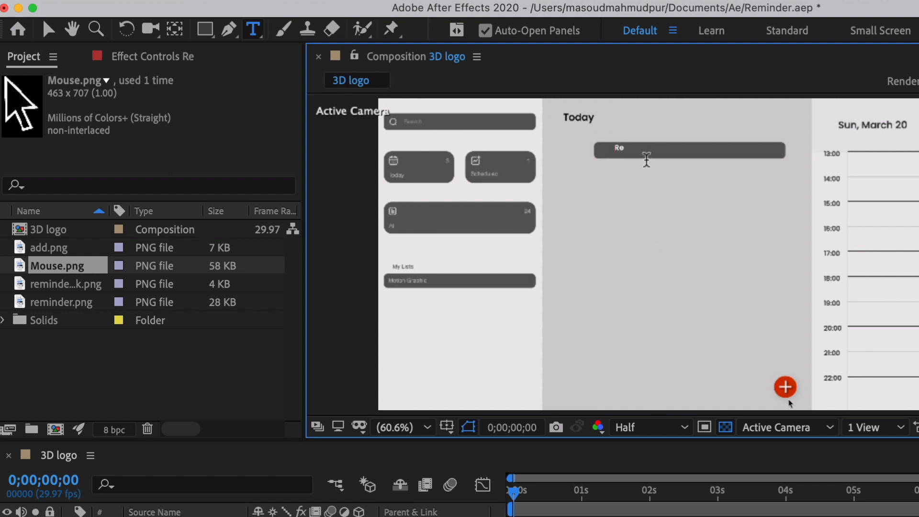
pyautogui.write('mind me')
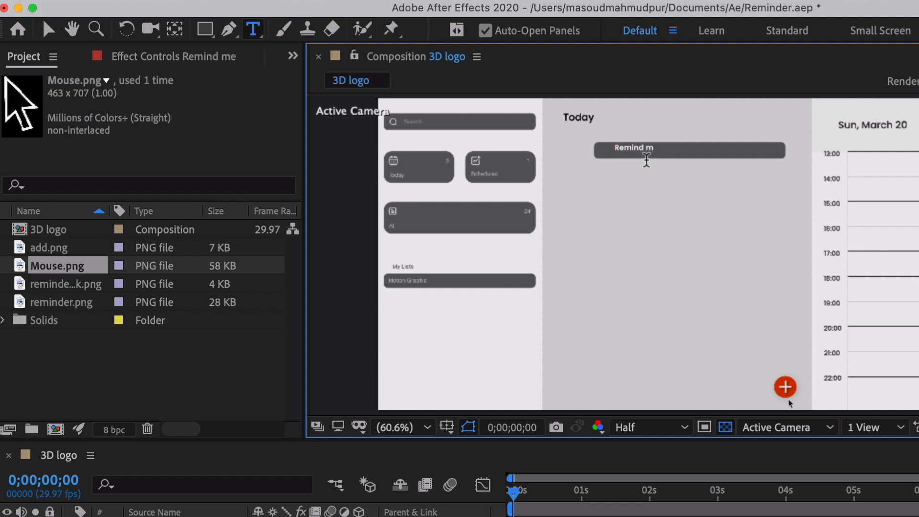
pyautogui.write(' to buy milk')
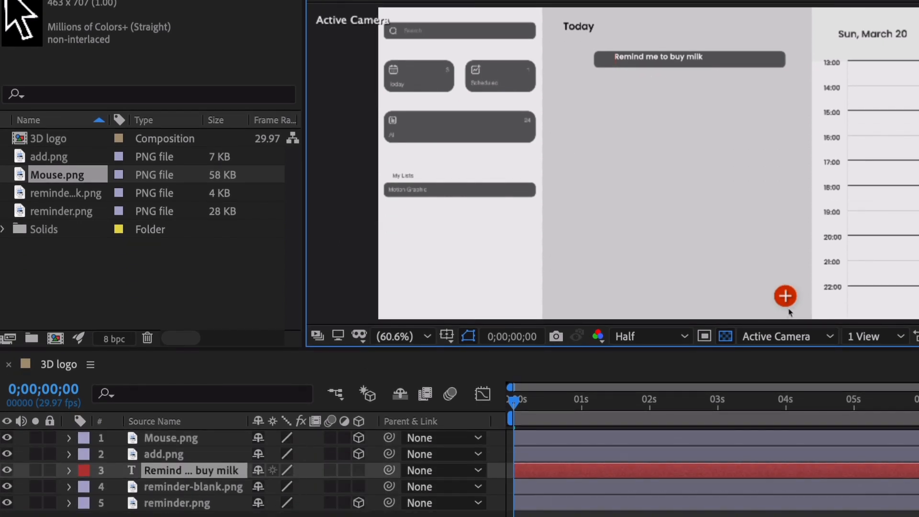
# - Nudge the "Remind me to buy milk" text down to centre it vertically in the reminder bar, and deselect it
pyautogui.click(182, 470)
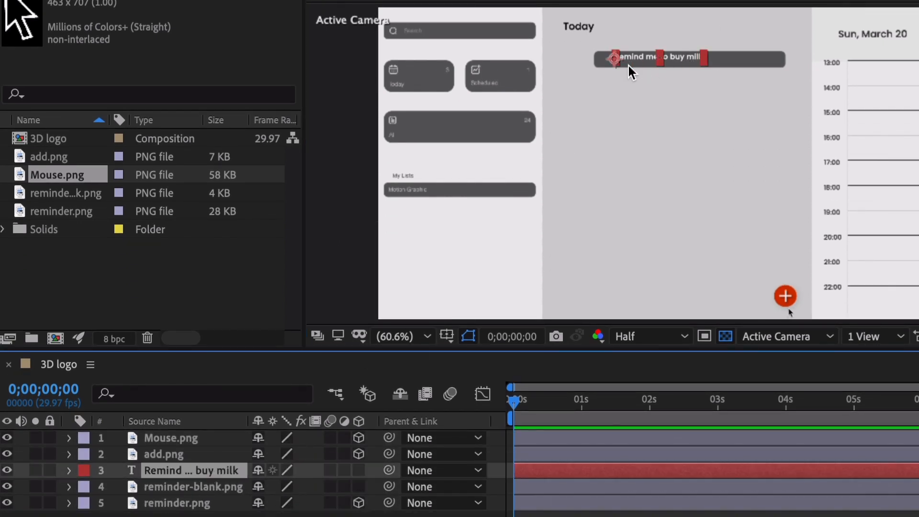
pyautogui.moveTo(615, 63); pyautogui.dragTo(615, 65)
pyautogui.click(612, 59)
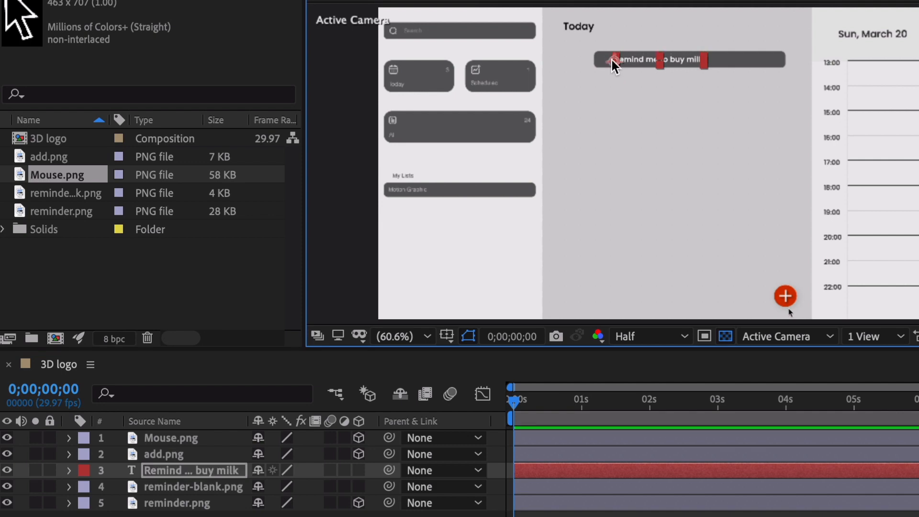
pyautogui.click(255, 465)
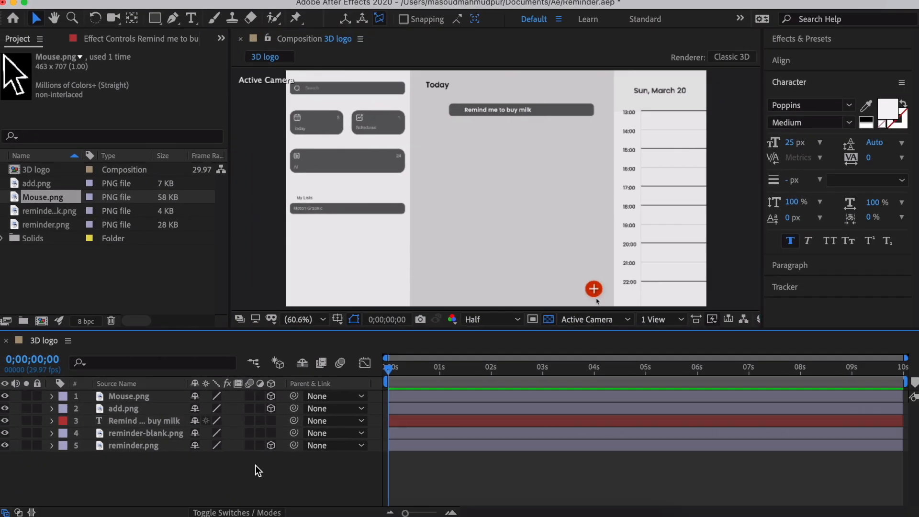
# - Draw a short vertical white line with a 5 px stroke and no fill in the reminder bar, before the text
pyautogui.click(175, 19)
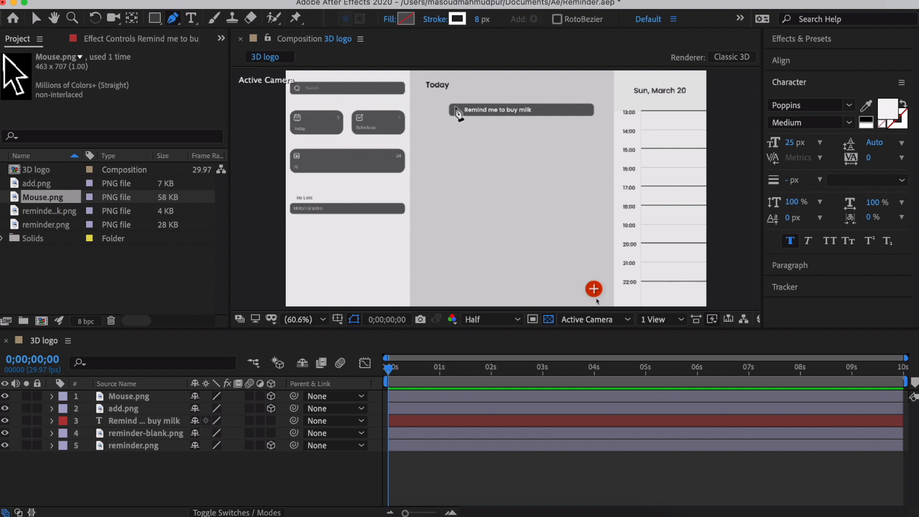
pyautogui.scroll(3, 456, 111)
pyautogui.click(456, 102)
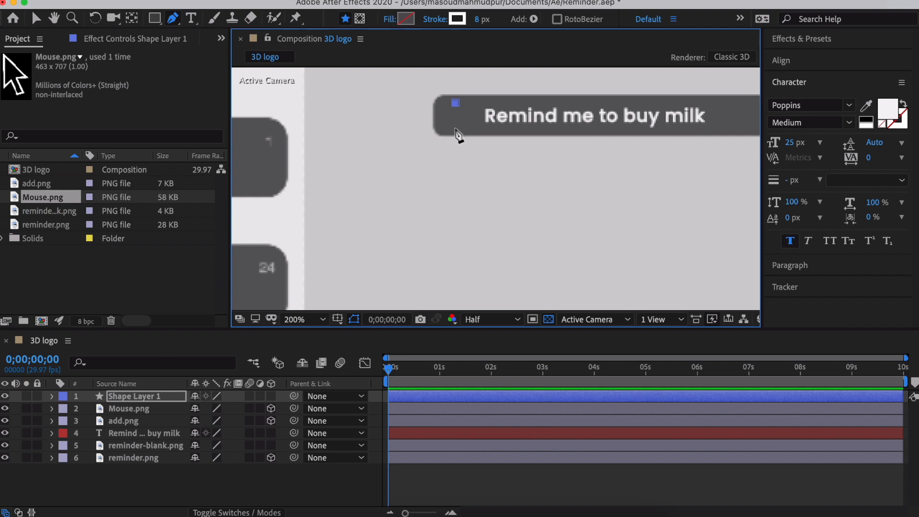
pyautogui.click(455, 129)
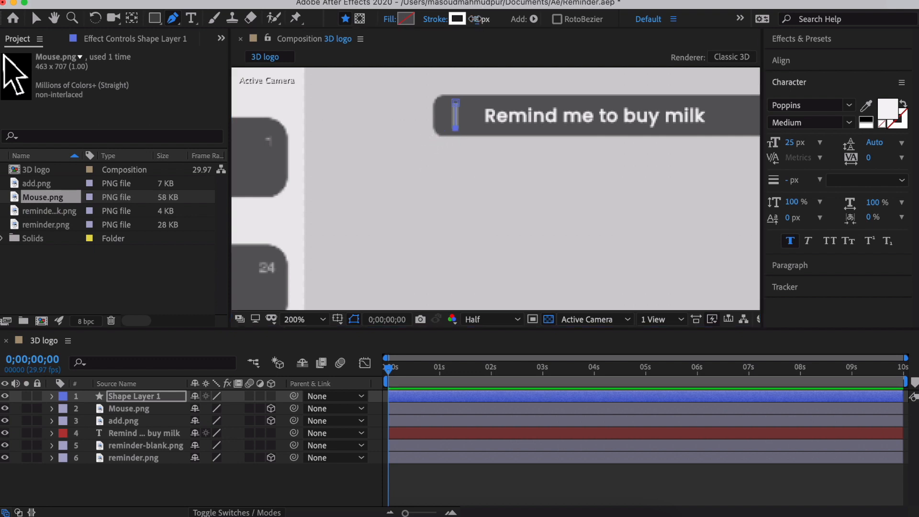
pyautogui.moveTo(475, 19); pyautogui.dragTo(474, 22)
pyautogui.press('v')
pyautogui.click(296, 481)
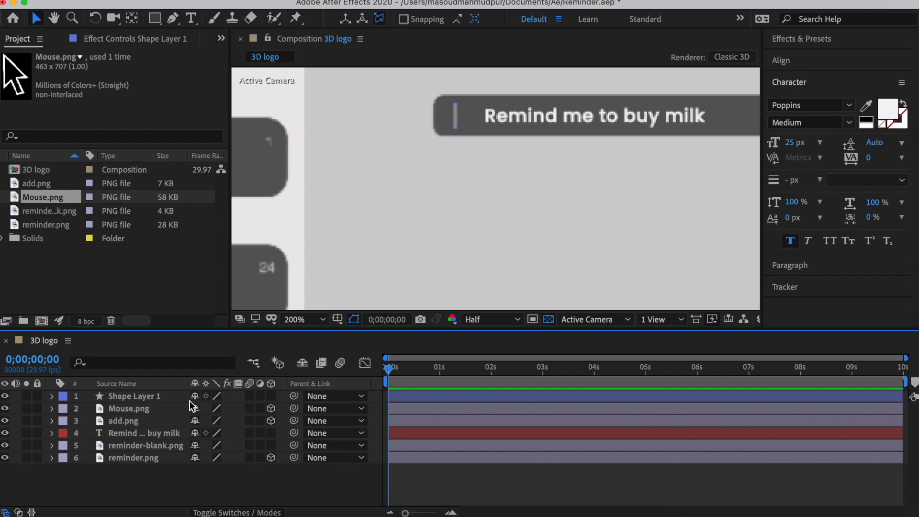
# - Move the Shape Layer 1 line horizontally to the start of the "Remind me to buy milk" text, and deselect it
pyautogui.click(157, 398)
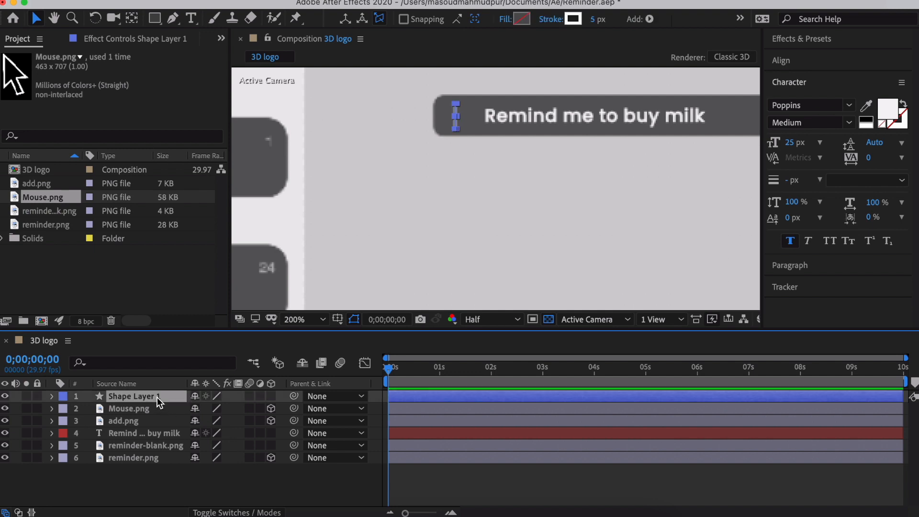
pyautogui.press('p')
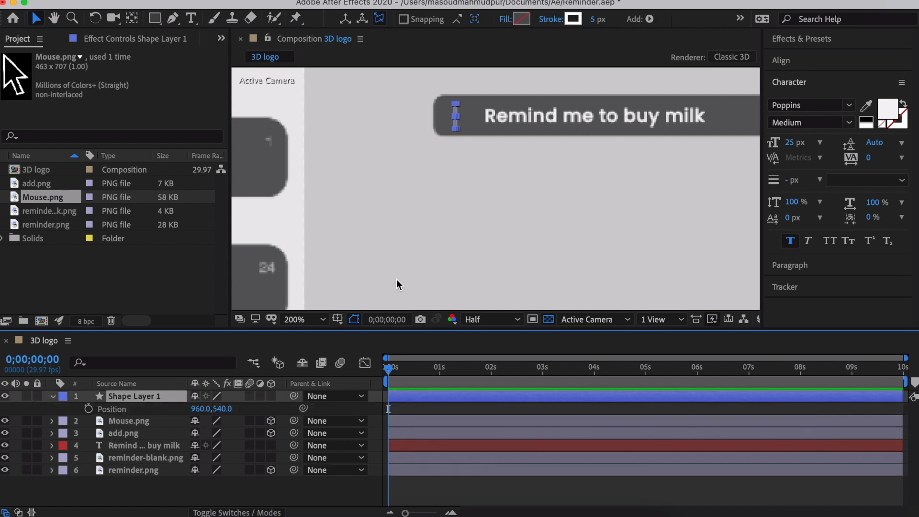
pyautogui.moveTo(199, 409); pyautogui.dragTo(228, 409)
pyautogui.click(210, 482)
pyautogui.click(53, 396)
pyautogui.click(122, 398)
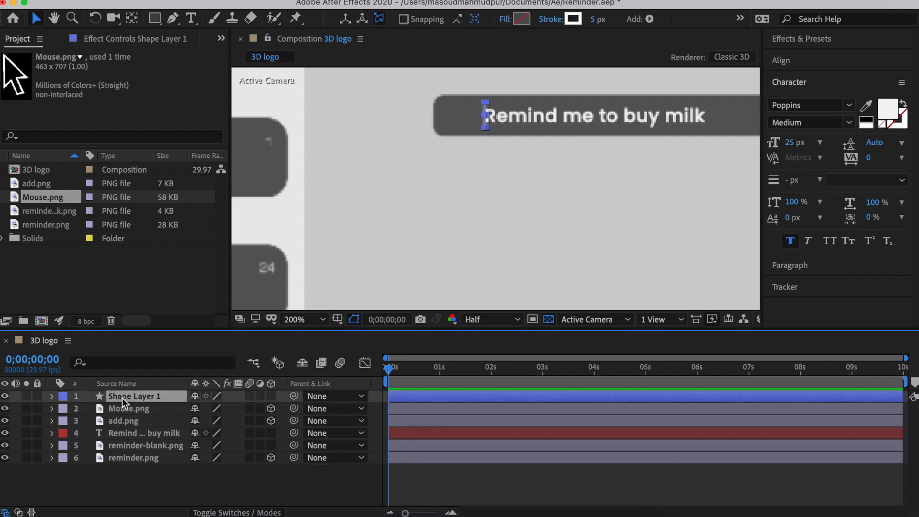
pyautogui.click(133, 475)
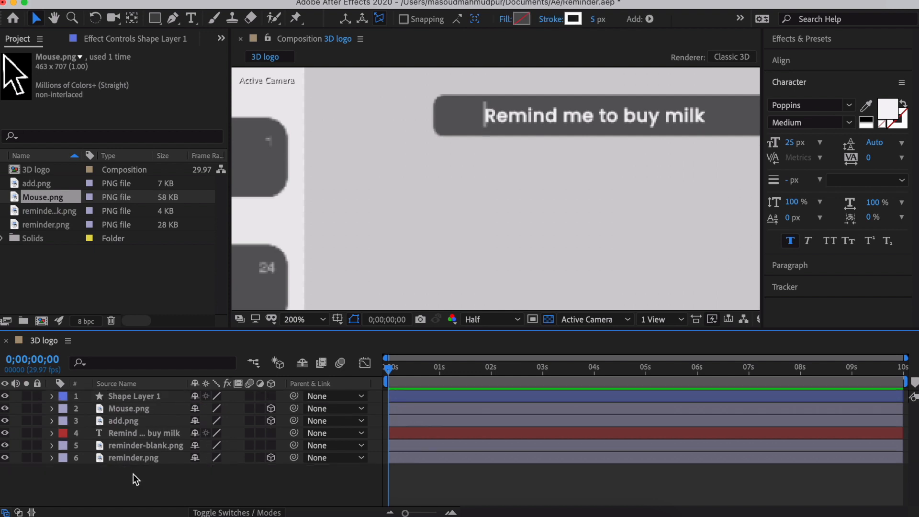
pyautogui.click(323, 314)
pyautogui.click(325, 66)
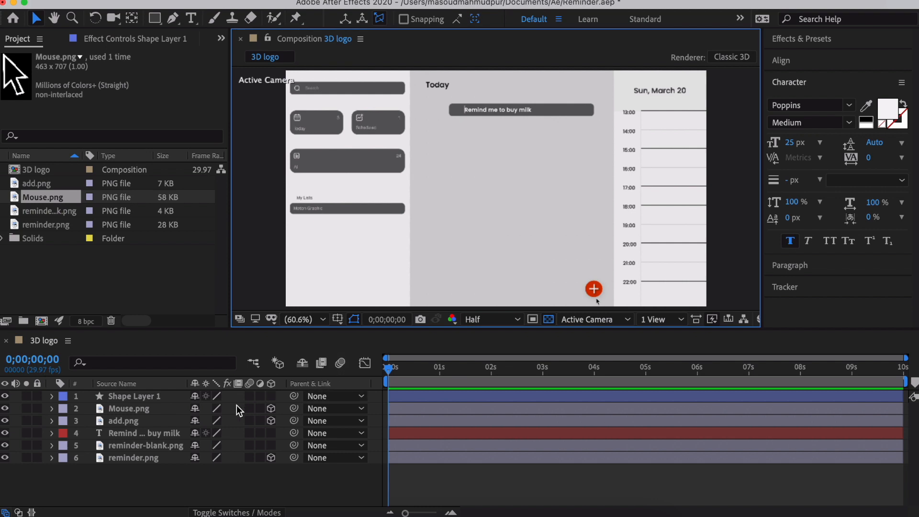
# - Pre-compose Shape Layer 1, the reminder text and reminder-blank.png as "Text", and make the new layer 3D
pyautogui.click(145, 398)
pyautogui.keyDown('super'); pyautogui.click(153, 433); pyautogui.keyUp('super')
pyautogui.keyDown('super'); pyautogui.click(154, 445); pyautogui.keyUp('super')
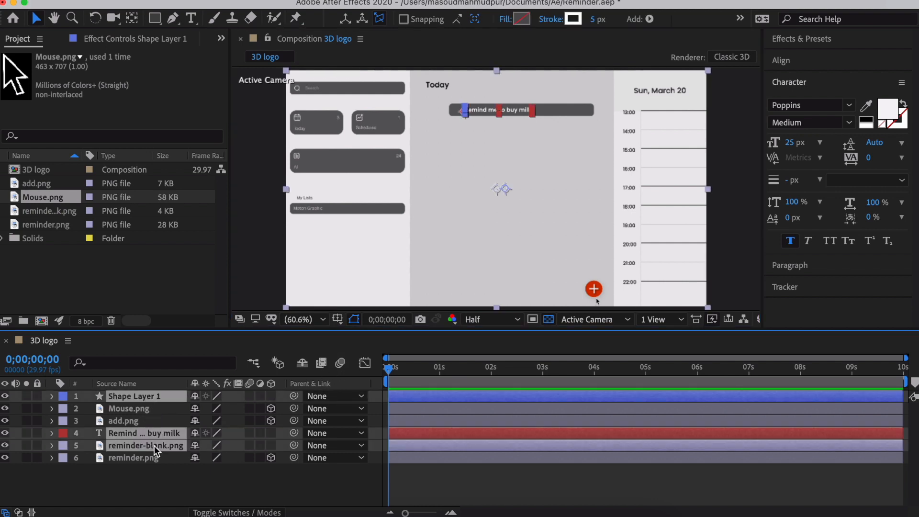
pyautogui.rightClick(154, 445)
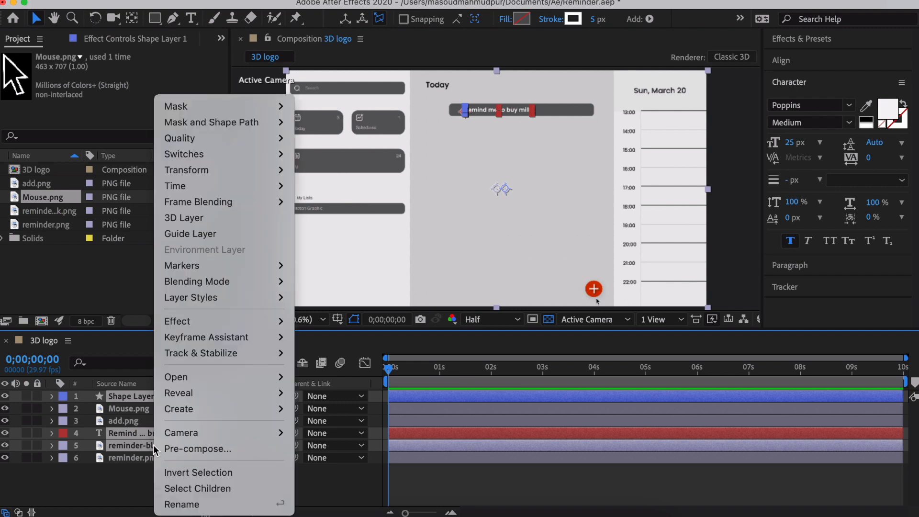
pyautogui.click(188, 446)
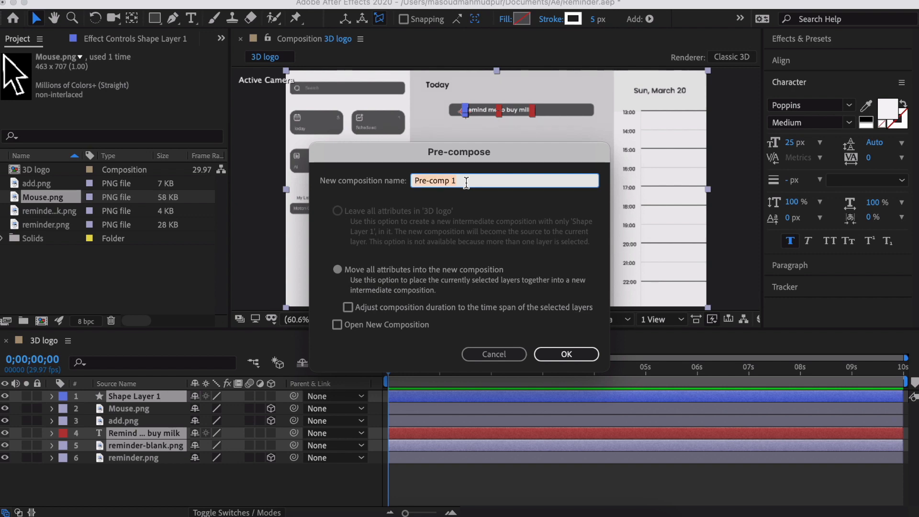
pyautogui.write('Text')
pyautogui.press('Return')
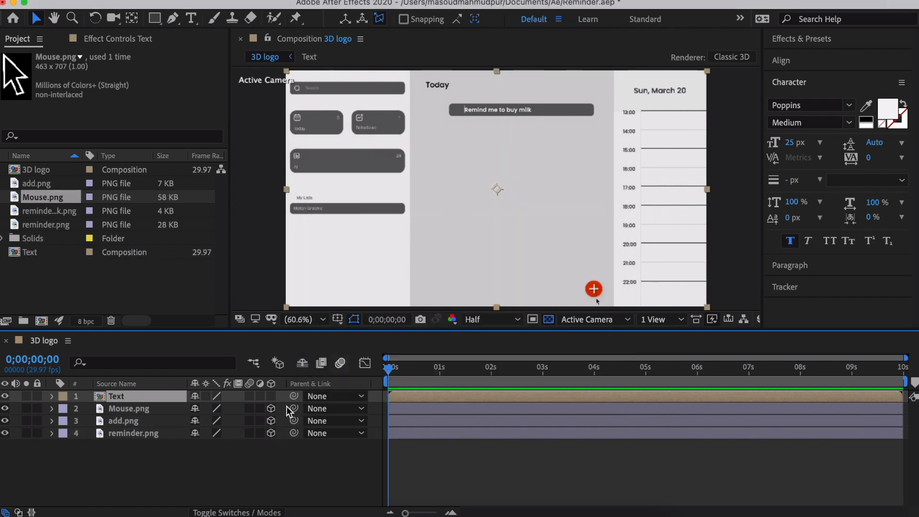
pyautogui.click(271, 397)
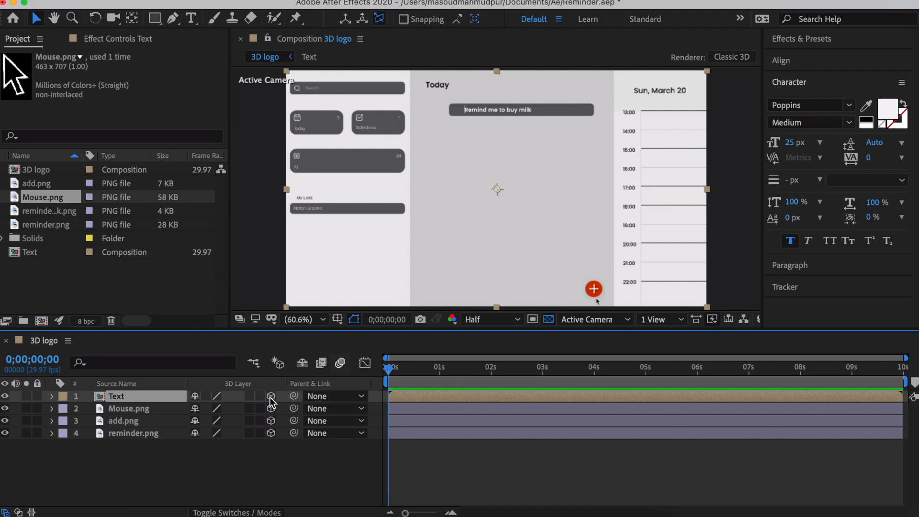
pyautogui.click(275, 462)
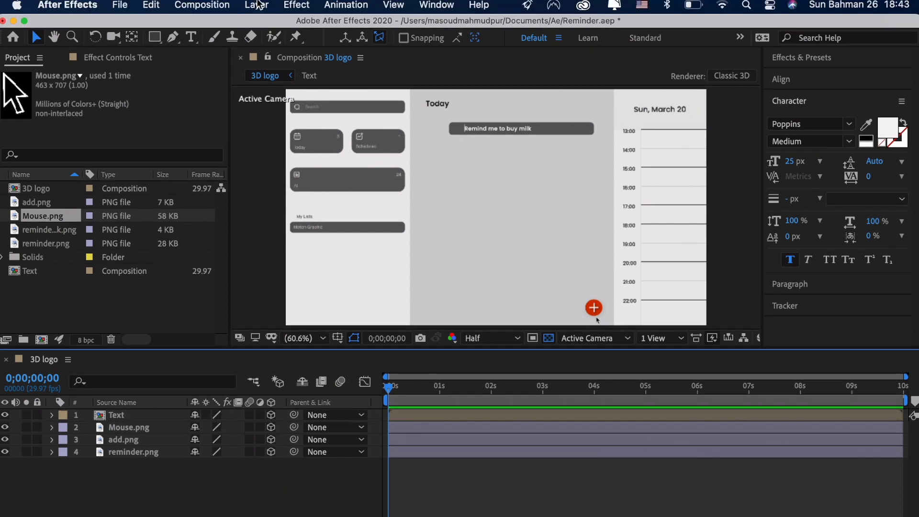
# - Add a one-node camera named Camera 1 to the composition with depth of field enabled
pyautogui.click(257, 5)
pyautogui.moveTo(268, 25)
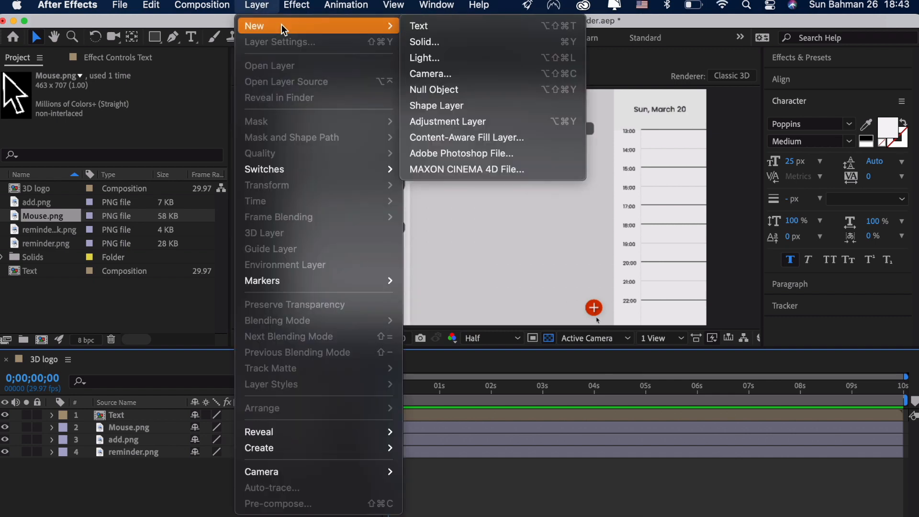
pyautogui.click(464, 71)
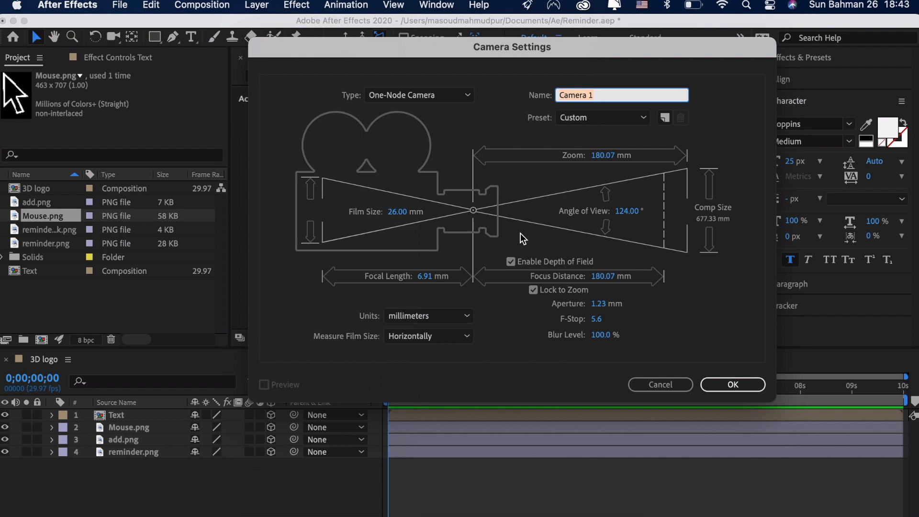
pyautogui.click(729, 388)
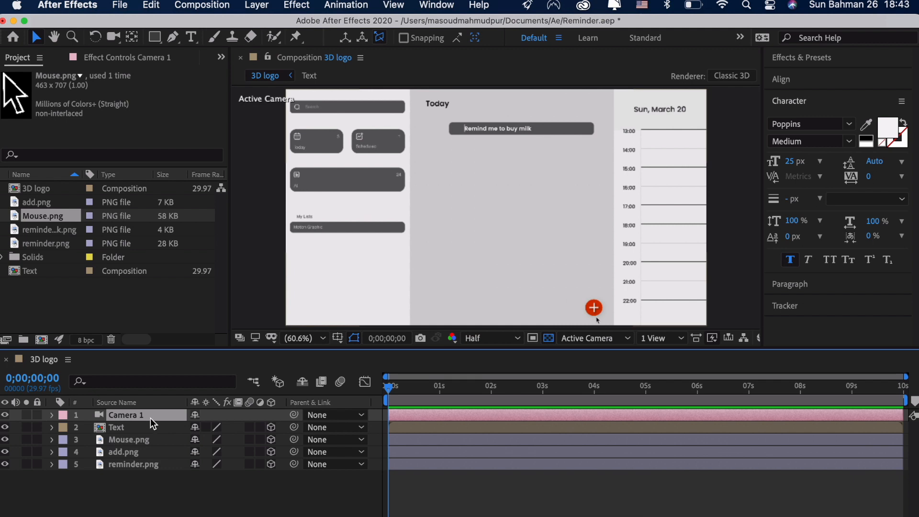
# - Set Camera 1's Y Rotation to 22°, then collapse and deselect the camera layer
pyautogui.press('p')
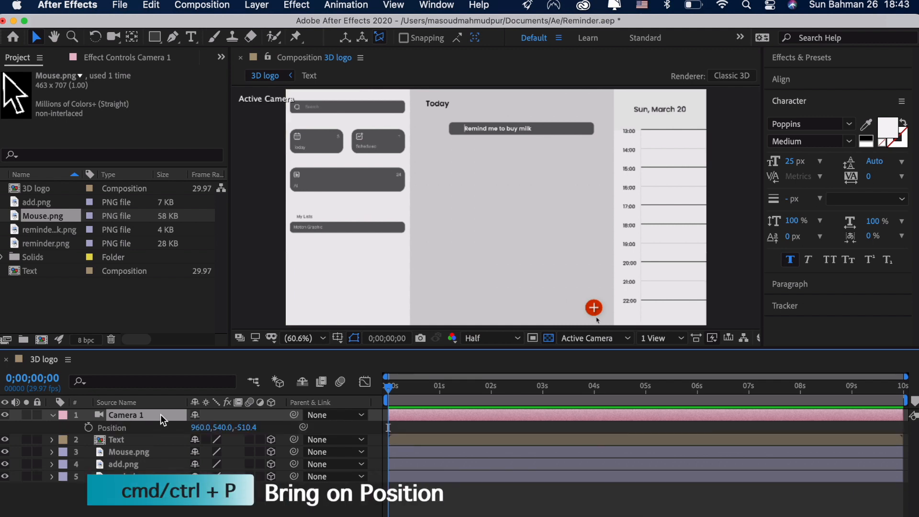
pyautogui.hotkey('shift', 'r')
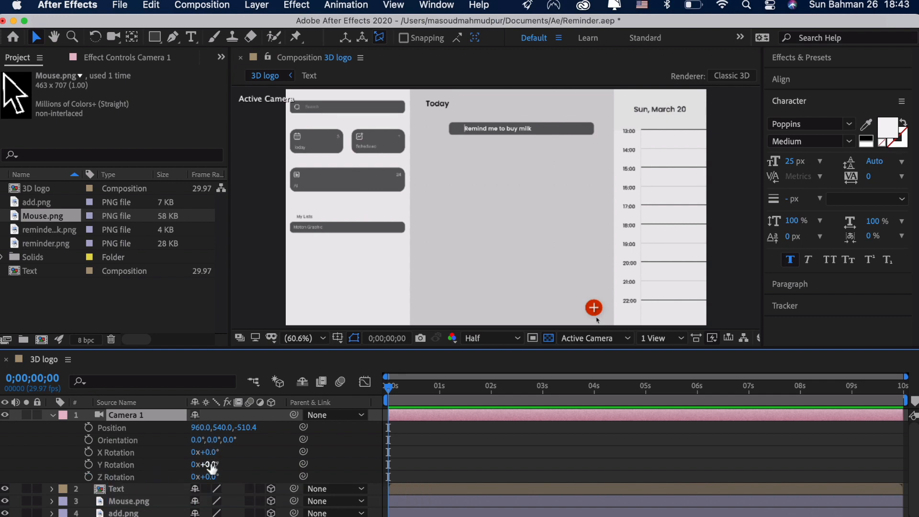
pyautogui.moveTo(209, 465); pyautogui.dragTo(220, 464)
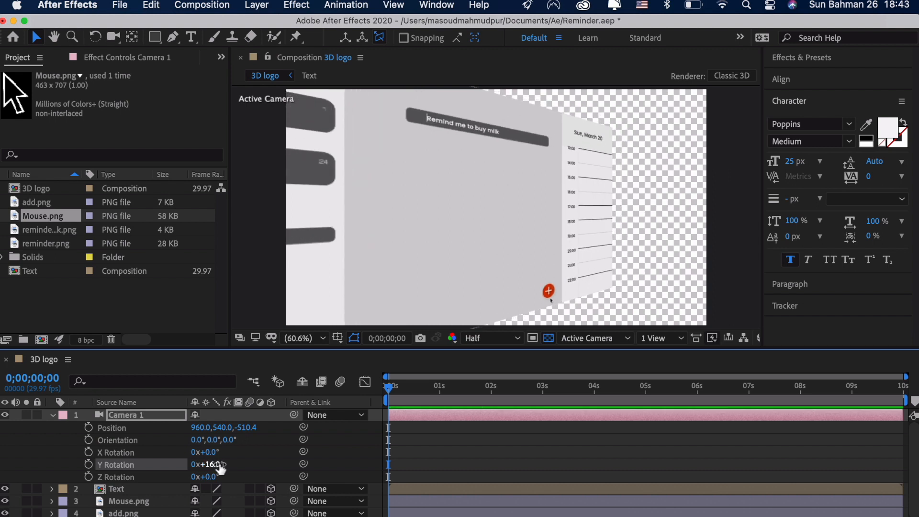
pyautogui.moveTo(220, 467); pyautogui.dragTo(218, 464)
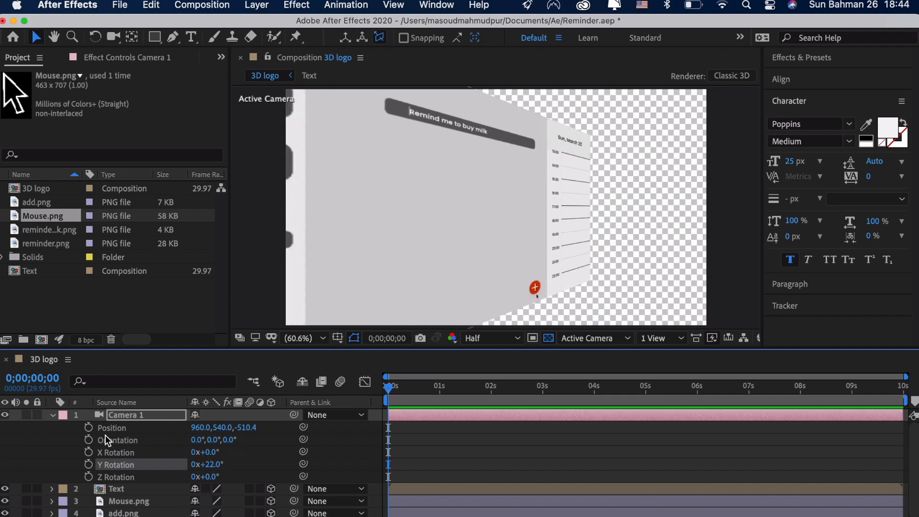
pyautogui.click(53, 416)
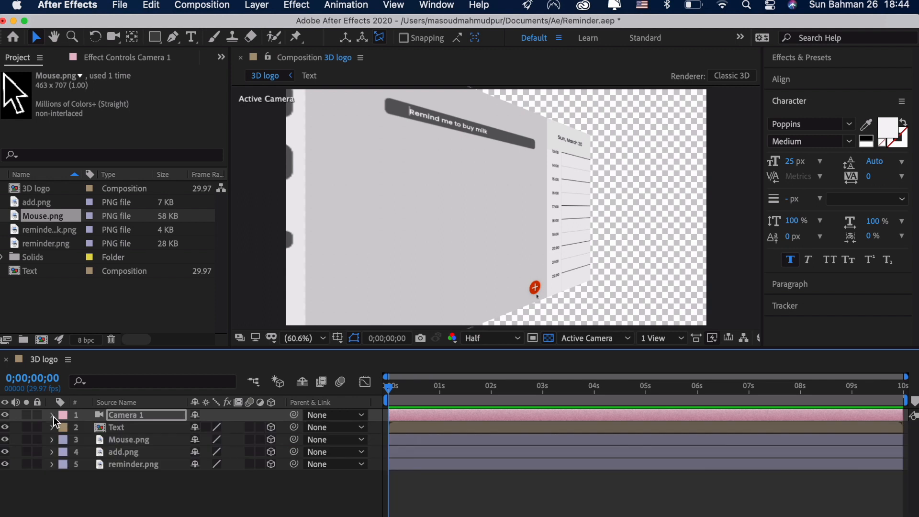
pyautogui.click(159, 482)
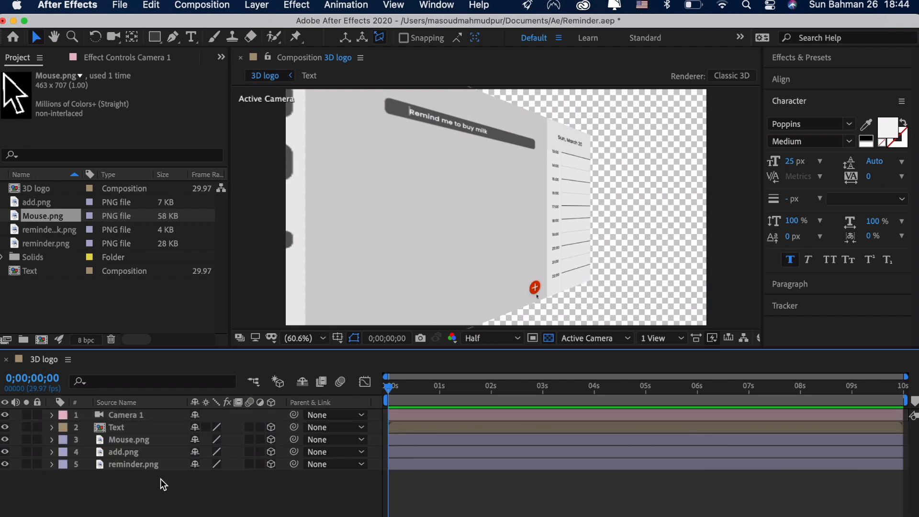
# - Separate the Position property of the add.png layer into X, Y and Z dimensions
pyautogui.click(139, 452)
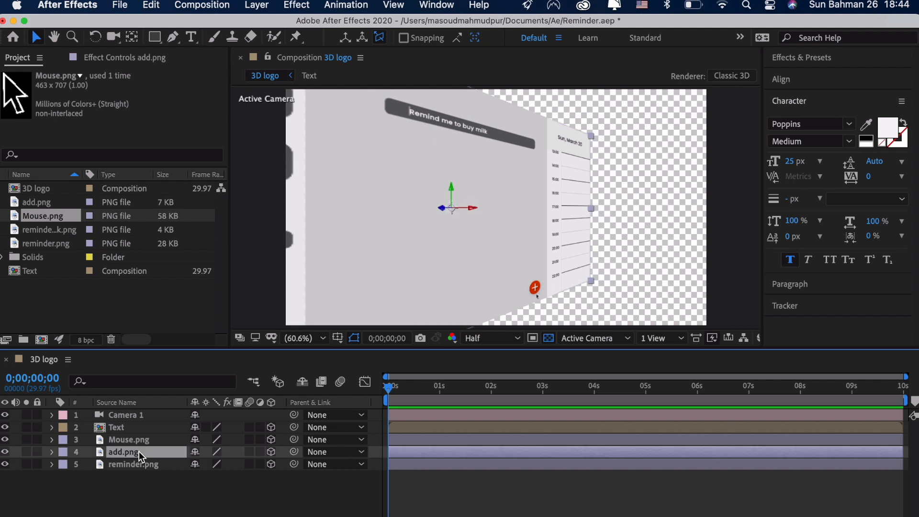
pyautogui.press('p')
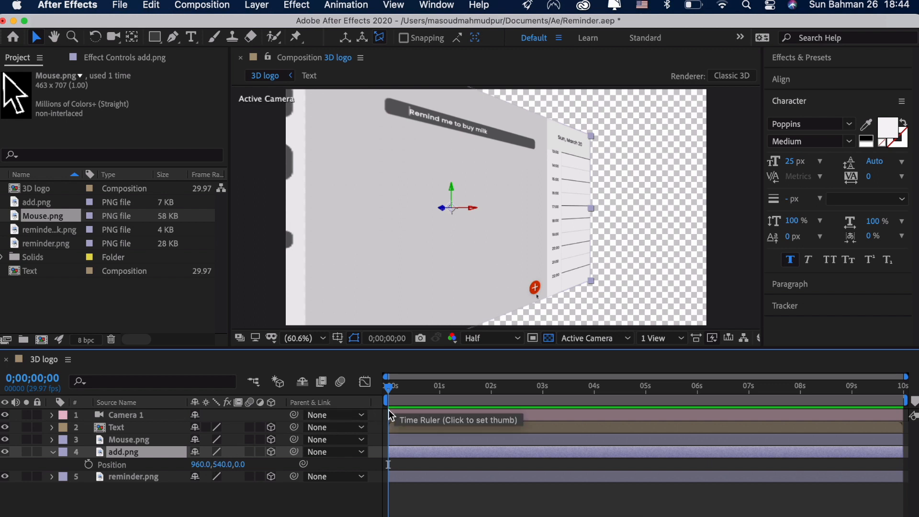
pyautogui.click(124, 467)
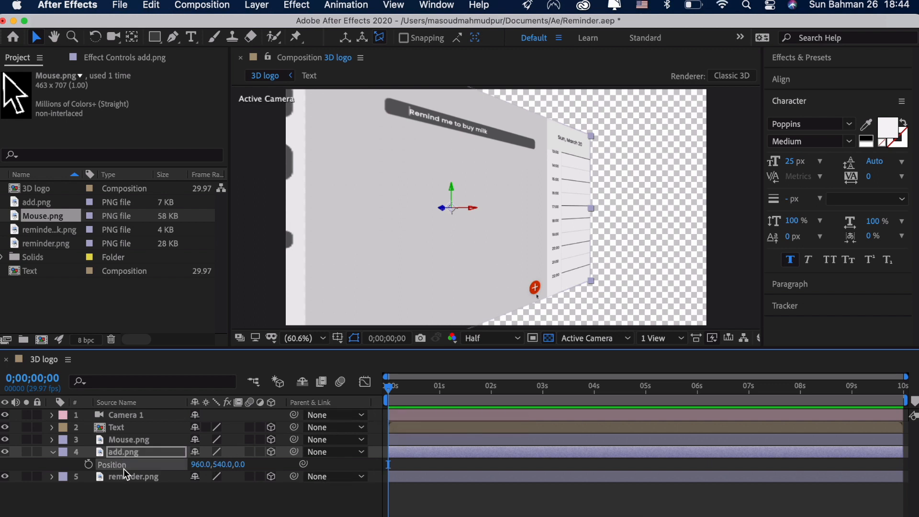
pyautogui.rightClick(124, 469)
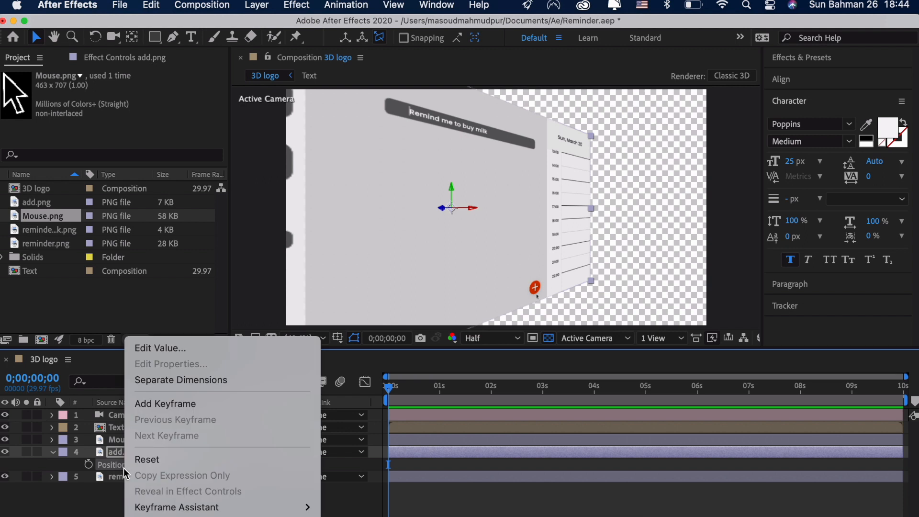
pyautogui.click(181, 381)
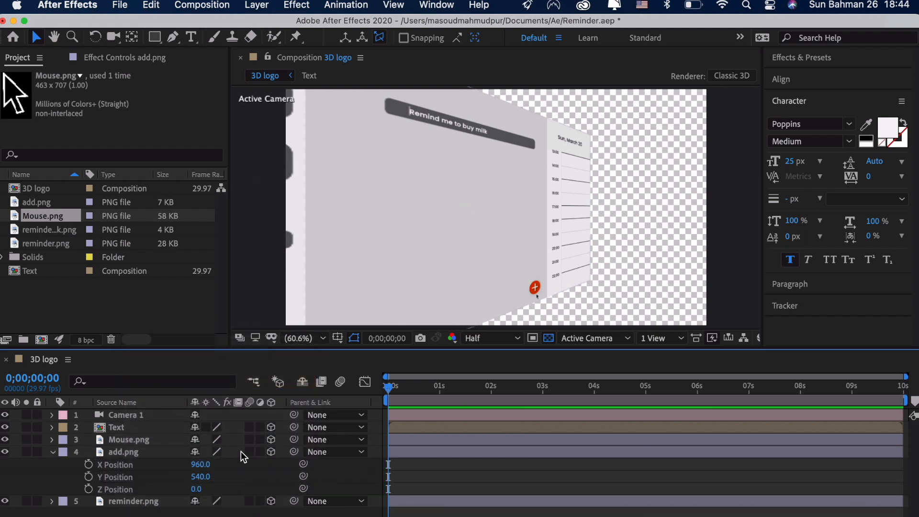
# - Keyframe add.png's Z Position from 0 at the start to -55 at 1 second, and set its Y Position to 507
pyautogui.click(90, 490)
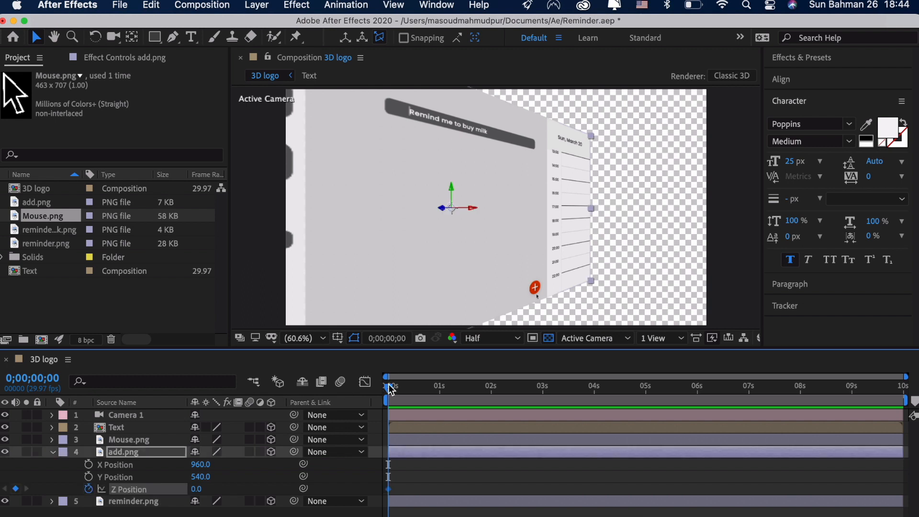
pyautogui.moveTo(389, 386); pyautogui.dragTo(443, 389)
pyautogui.moveTo(198, 490); pyautogui.dragTo(154, 486)
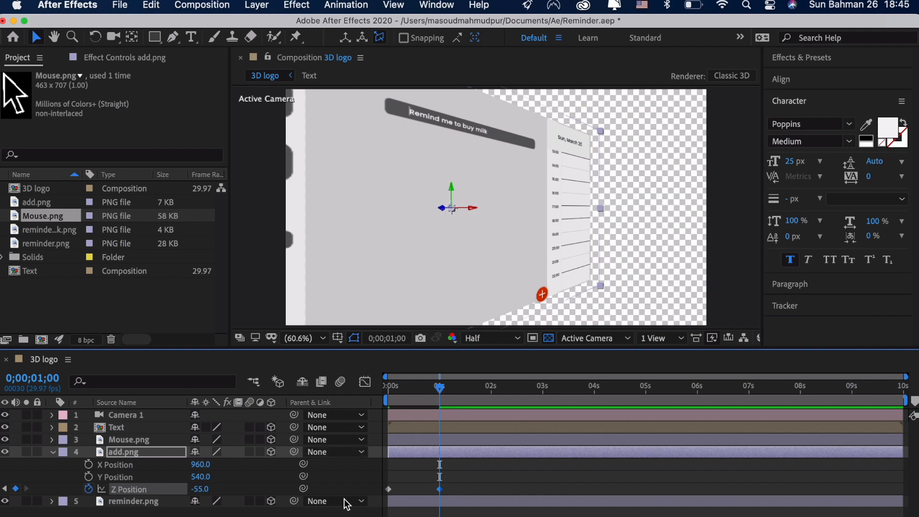
pyautogui.moveTo(201, 477); pyautogui.dragTo(151, 468)
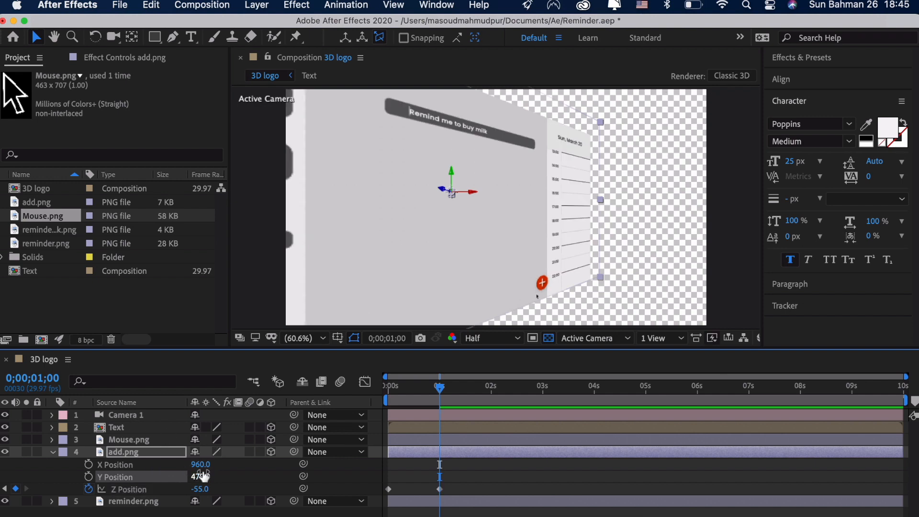
pyautogui.moveTo(201, 477); pyautogui.dragTo(224, 480)
# - Set the preview resolution to Third and play the composition from the start
pyautogui.moveTo(439, 389); pyautogui.dragTo(358, 388)
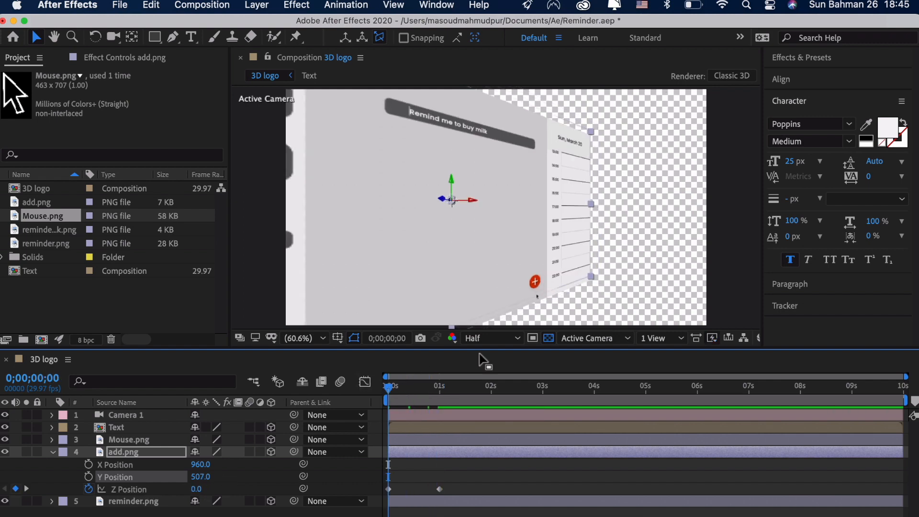
pyautogui.click(492, 339)
pyautogui.click(490, 401)
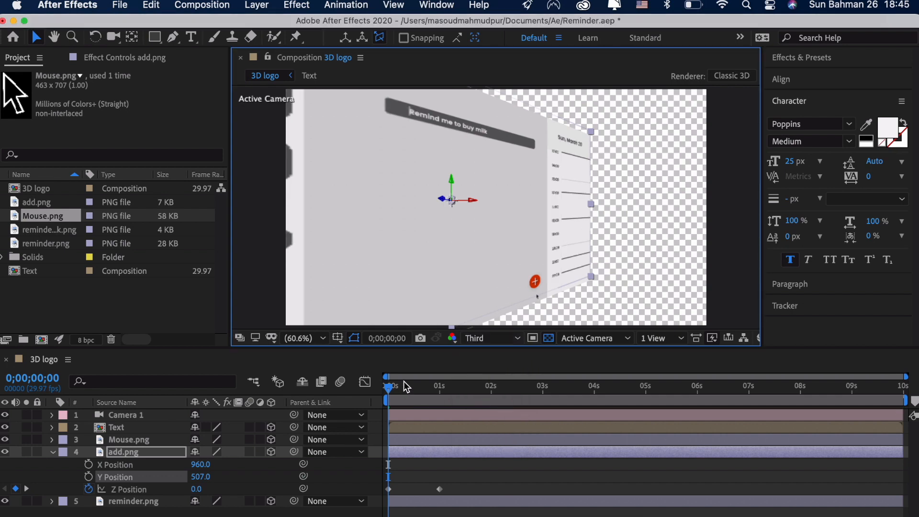
pyautogui.press('space')
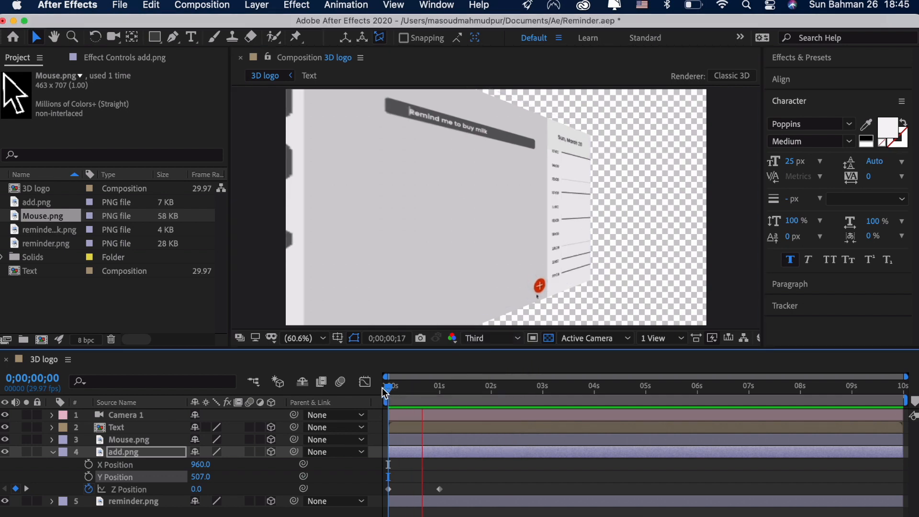
# - Ease add.png's Z Position in the speed graph so its motion starts fast and slows to zero at the 1-second keyframe
pyautogui.press('space')
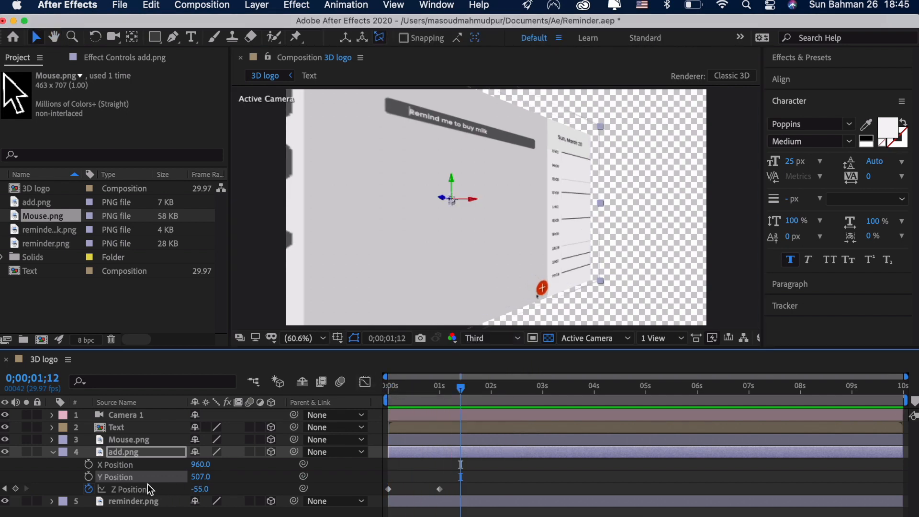
pyautogui.click(148, 488)
pyautogui.click(368, 380)
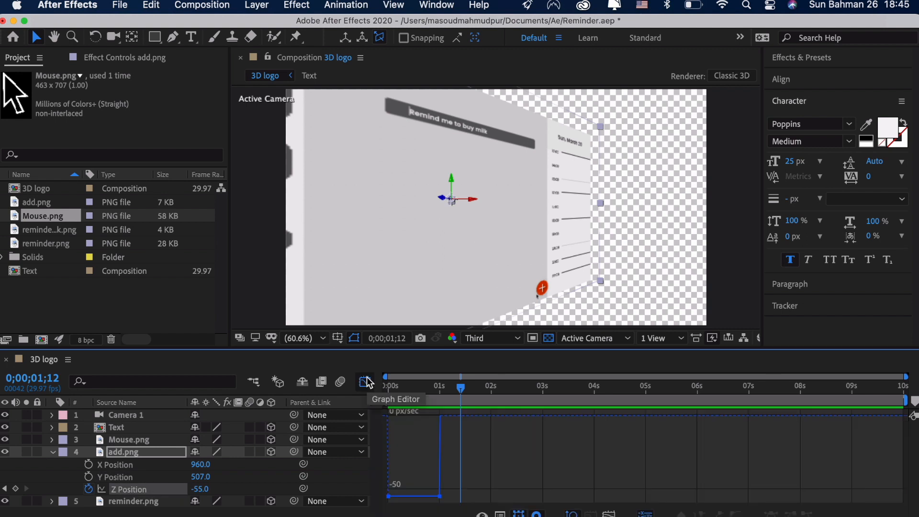
pyautogui.moveTo(439, 498); pyautogui.dragTo(406, 412)
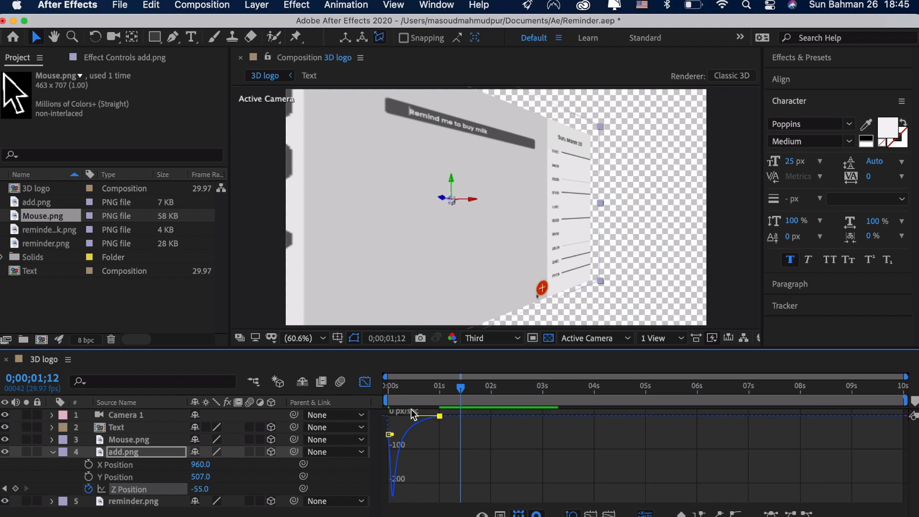
pyautogui.click(364, 382)
# - Play the composition from the start repeatedly to check the eased motion of the add button
pyautogui.press('space')
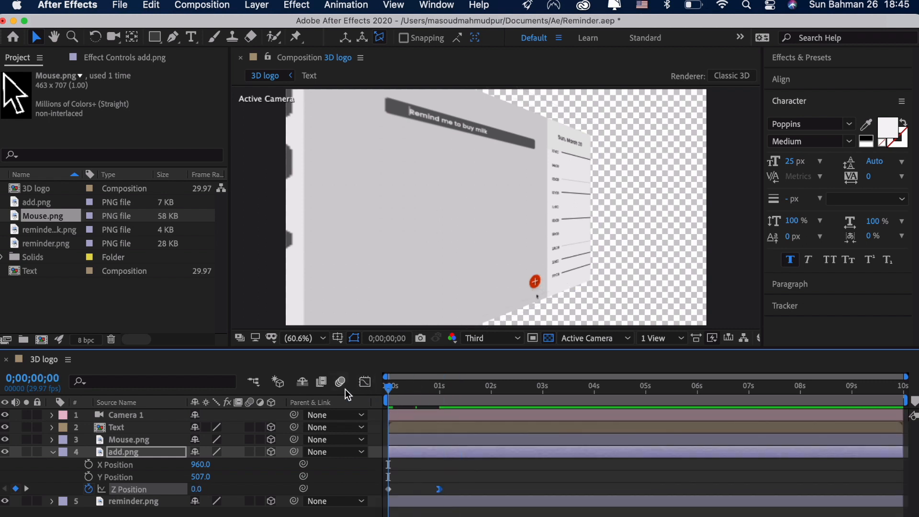
pyautogui.press('space')
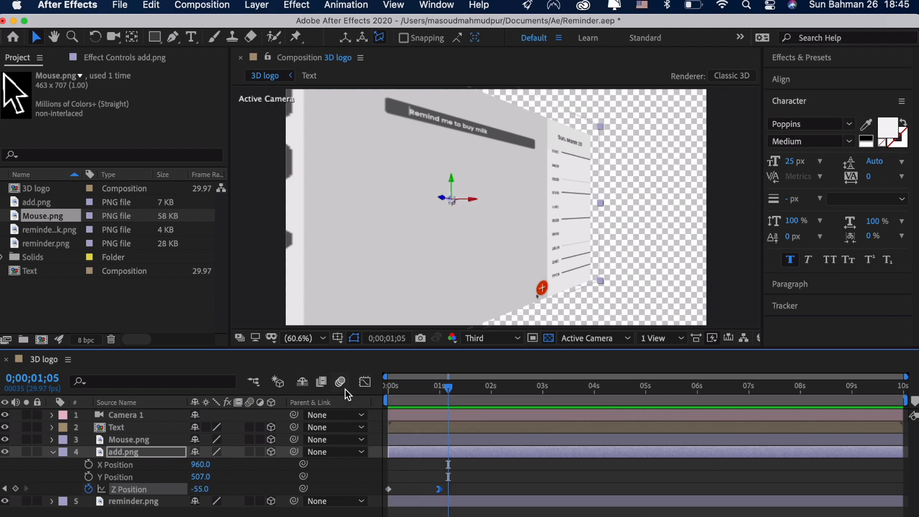
pyautogui.press('space')
pyautogui.press('space')
pyautogui.press('space')
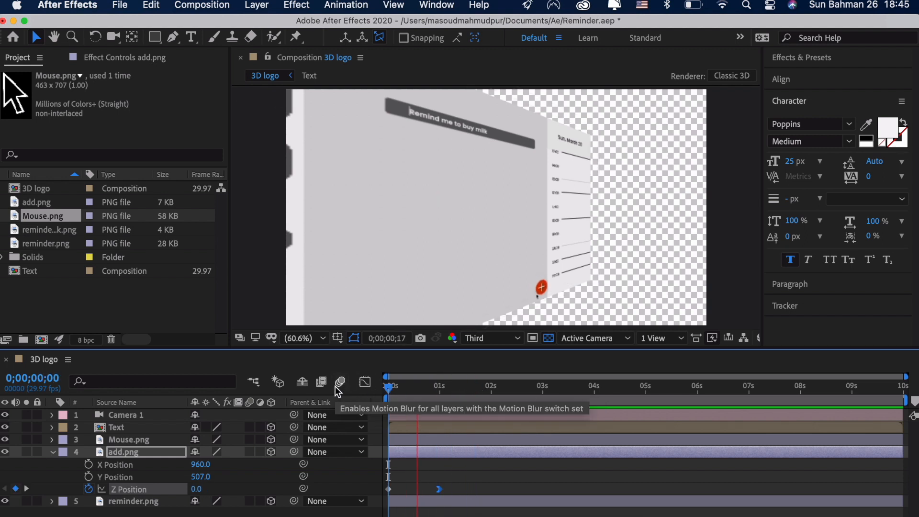
pyautogui.press('space')
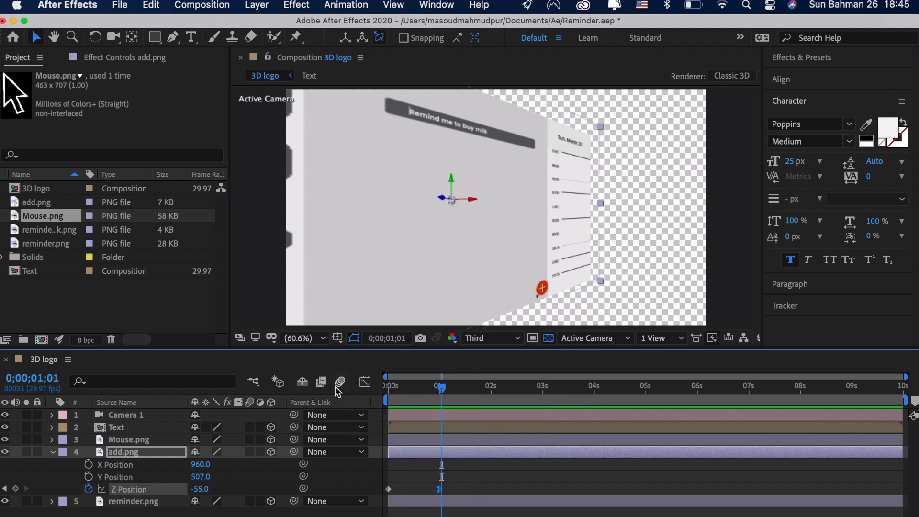
# - Reveal Mouse.png's Position and set it to 1427.7, 1085.2, -59, placing the cursor below the add button
pyautogui.click(127, 440)
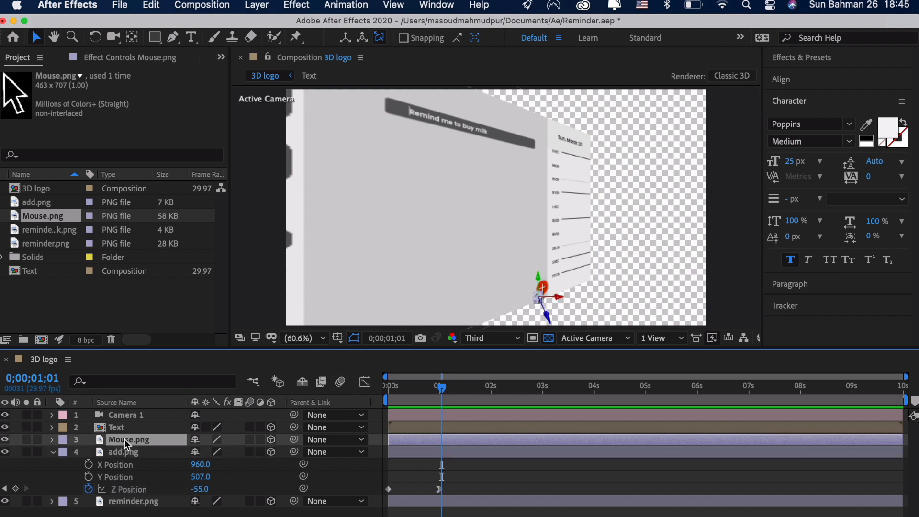
pyautogui.press('p')
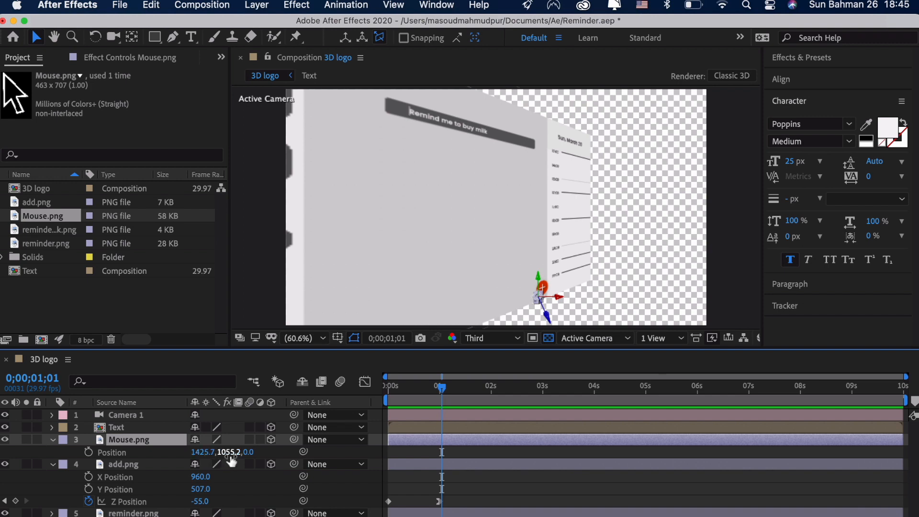
pyautogui.moveTo(229, 455); pyautogui.dragTo(276, 451)
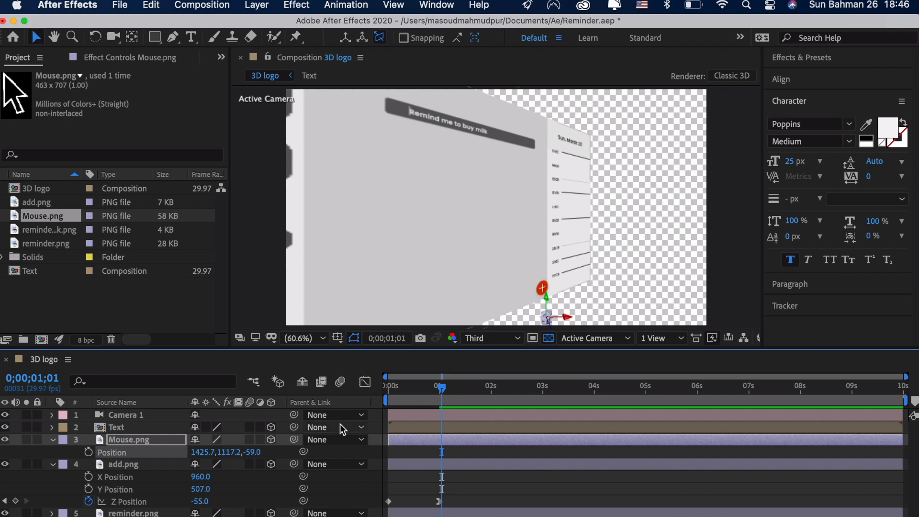
pyautogui.press('Home')
pyautogui.click(435, 392)
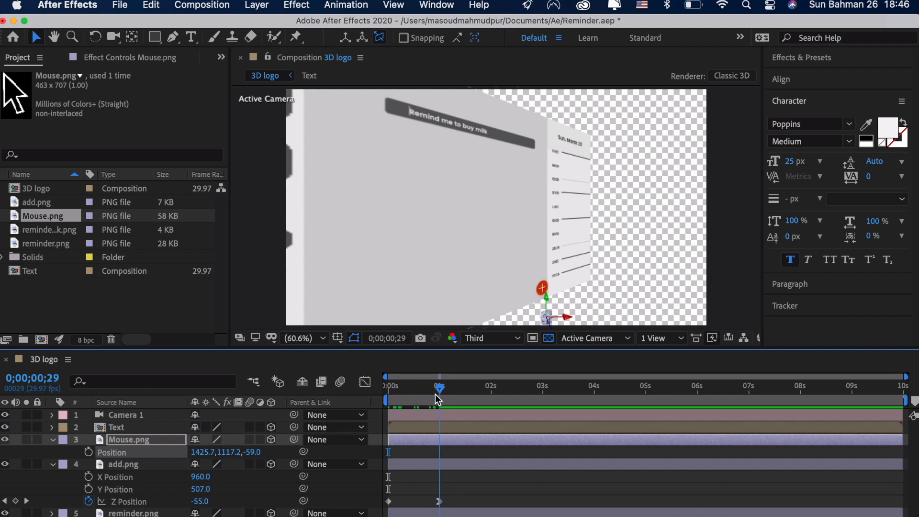
pyautogui.moveTo(204, 452); pyautogui.dragTo(183, 450)
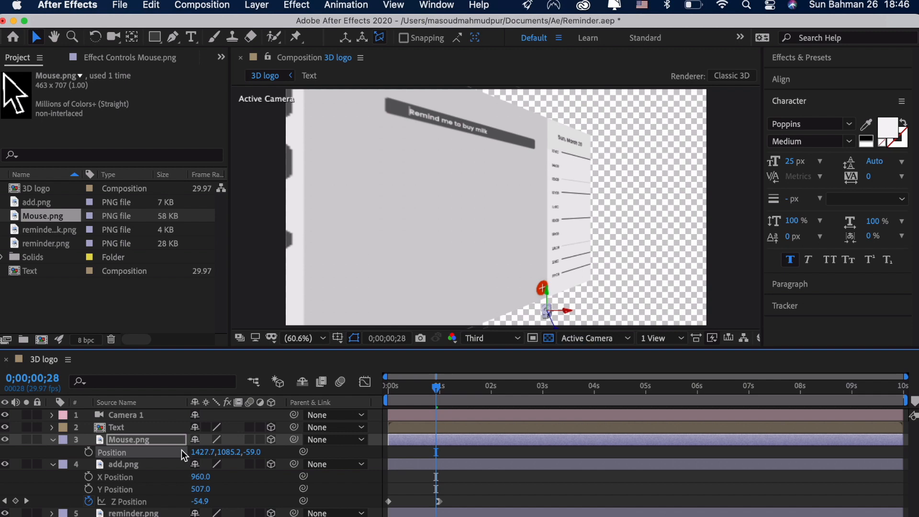
# - Keyframe Mouse.png's Position at 0;00;00;28, and set its Y value to 991.2 at 0;00;01;16
pyautogui.click(88, 451)
pyautogui.moveTo(433, 386); pyautogui.dragTo(466, 391)
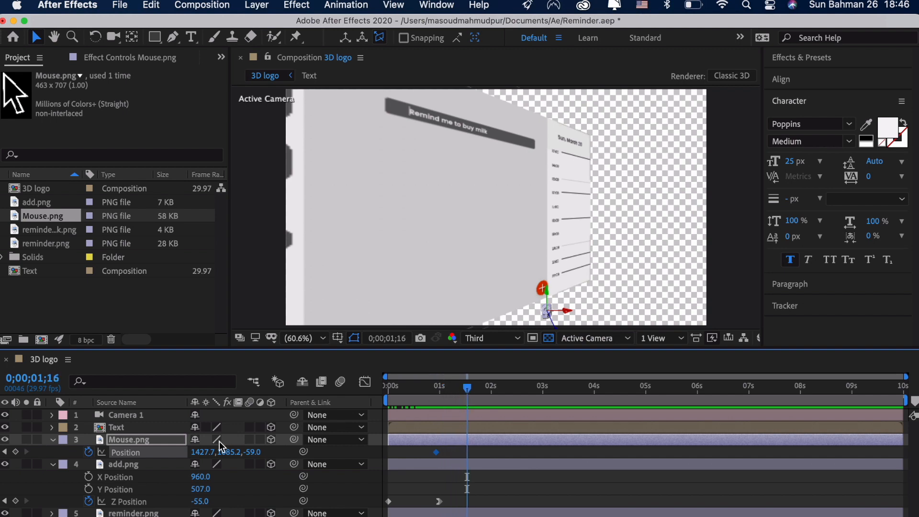
pyautogui.moveTo(231, 452); pyautogui.dragTo(182, 437)
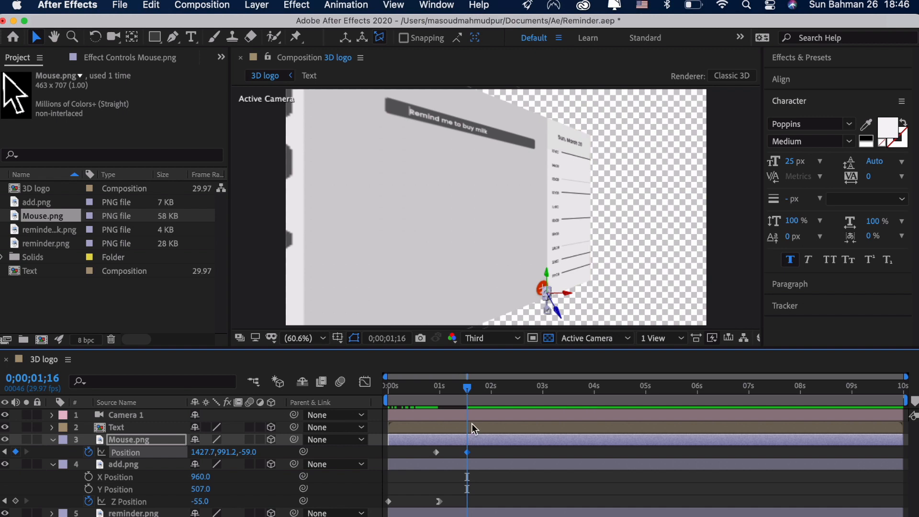
# - Preview the cursor's movement and delay Mouse.png's second Position keyframe to about 0;00;01;23
pyautogui.moveTo(464, 389); pyautogui.dragTo(422, 387)
pyautogui.press('space')
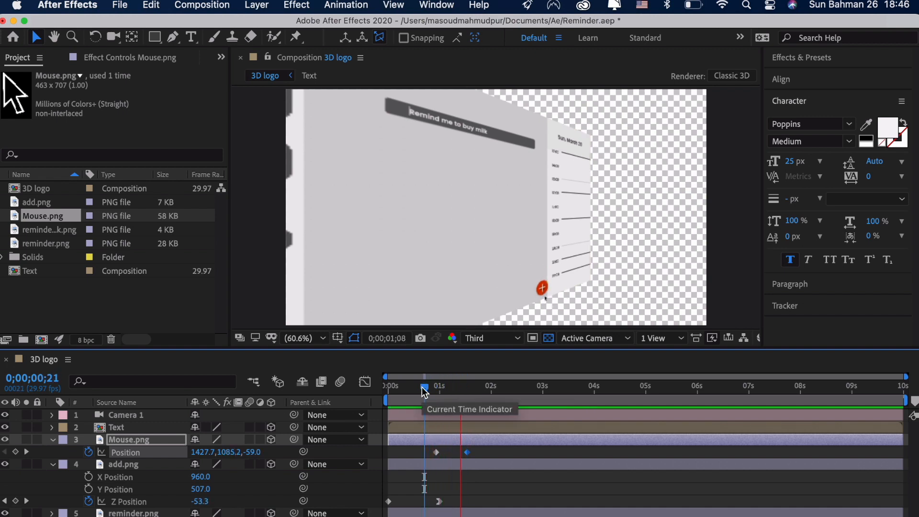
pyautogui.press('space')
pyautogui.moveTo(490, 386); pyautogui.dragTo(427, 383)
pyautogui.press('space')
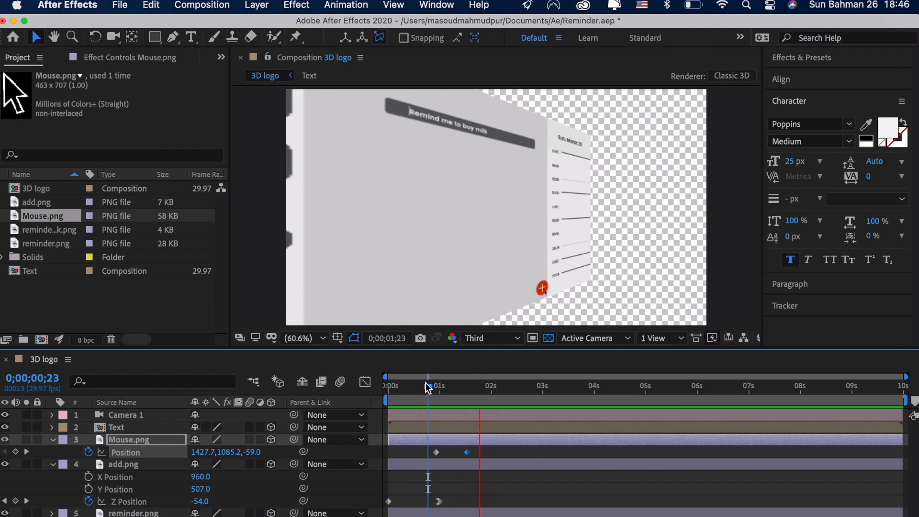
pyautogui.press('space')
pyautogui.moveTo(469, 452); pyautogui.dragTo(477, 452)
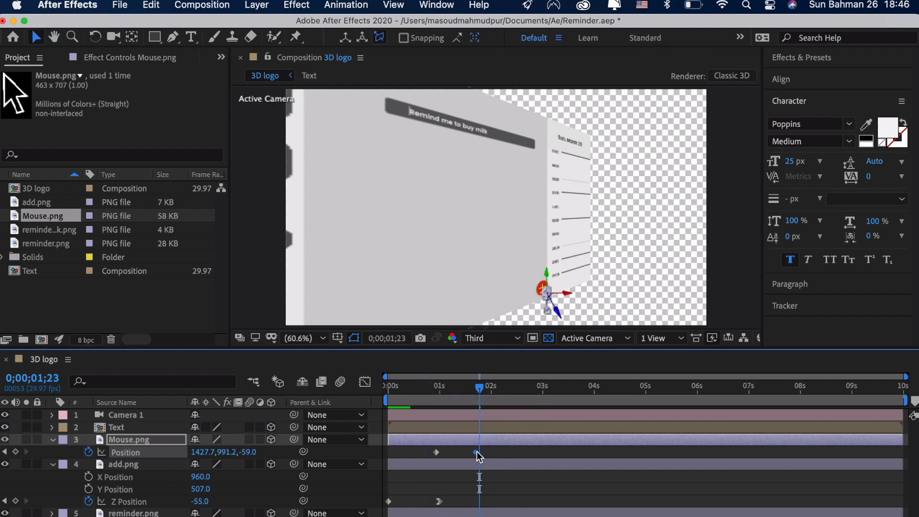
# - Ease Mouse.png's Position in the speed graph so it slows to zero at the second keyframe, and preview the motion
pyautogui.click(158, 453)
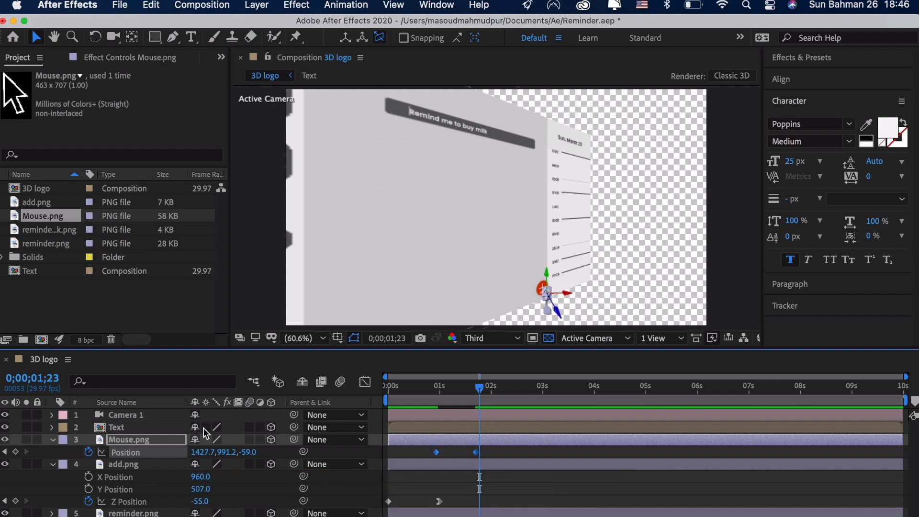
pyautogui.click(364, 383)
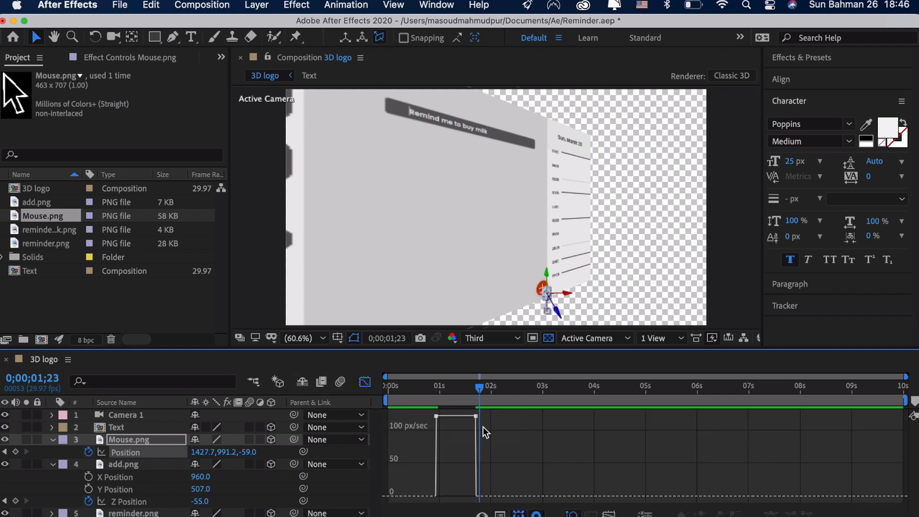
pyautogui.moveTo(478, 418); pyautogui.dragTo(460, 496)
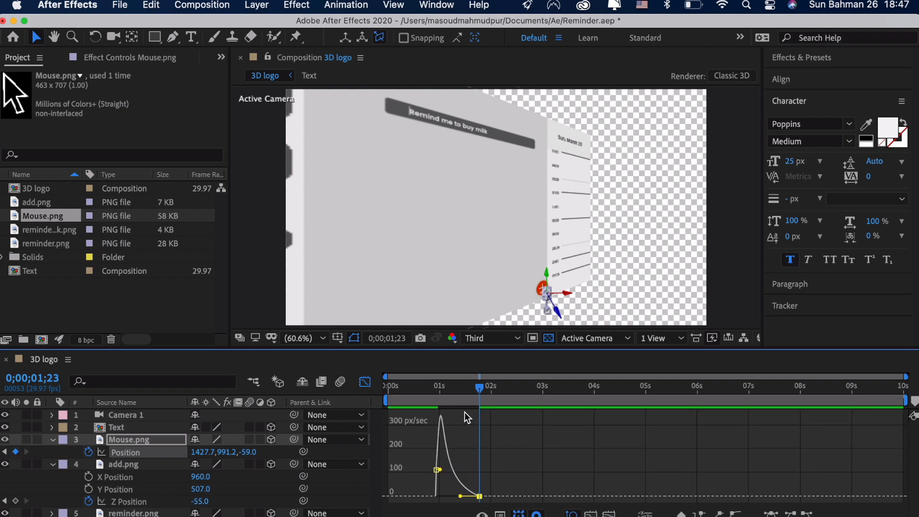
pyautogui.moveTo(474, 390); pyautogui.dragTo(412, 386)
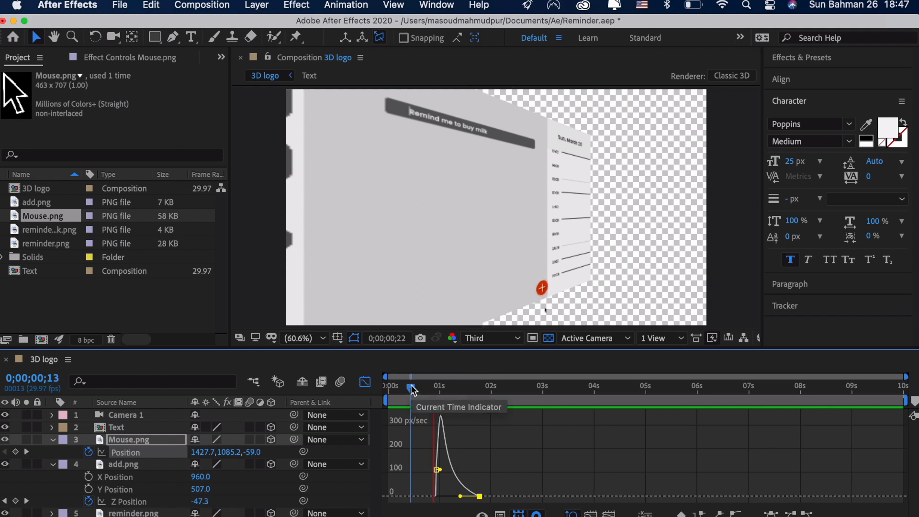
pyautogui.press('space')
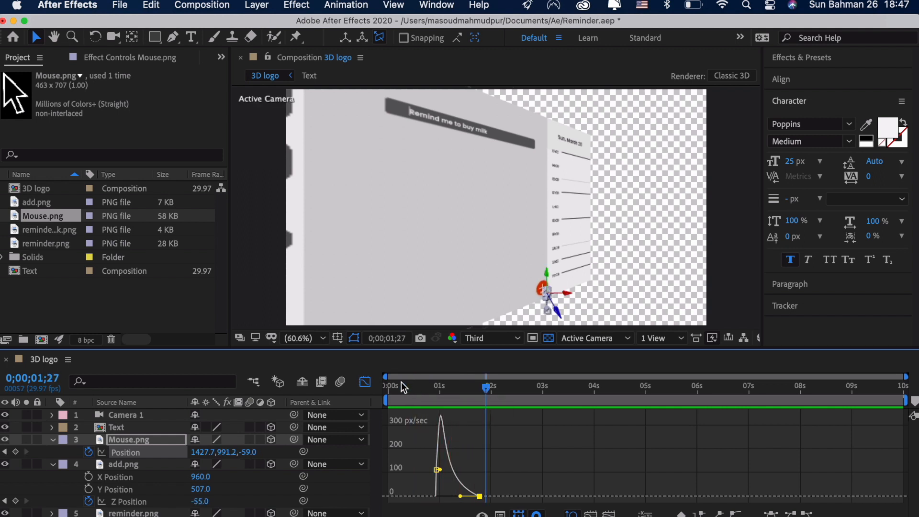
pyautogui.click(364, 383)
# - Shift both Mouse.png Position keyframes earlier together so the first falls at about 0.6 seconds, checking the timing by playback
pyautogui.press('Home')
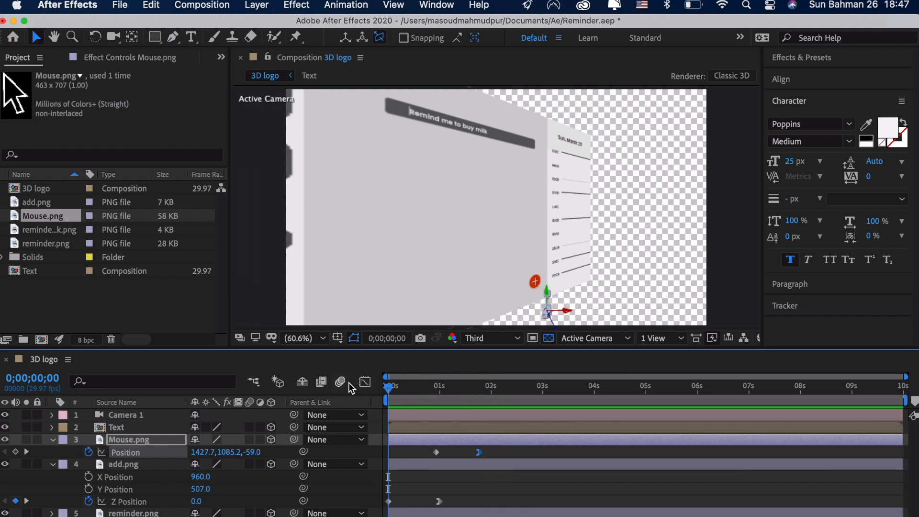
pyautogui.press('space')
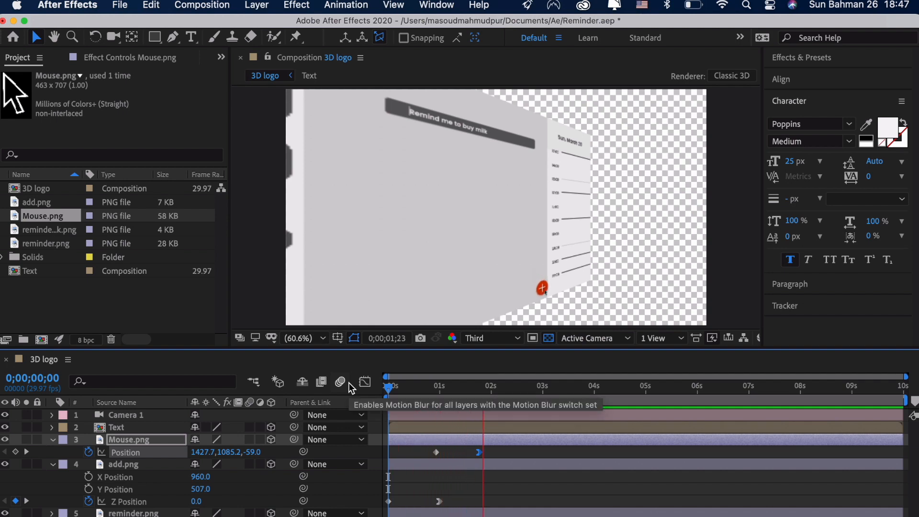
pyautogui.press('space')
pyautogui.moveTo(487, 452); pyautogui.dragTo(417, 452)
pyautogui.click(392, 386)
pyautogui.press('space')
pyautogui.press('space')
pyautogui.moveTo(396, 385); pyautogui.dragTo(404, 383)
pyautogui.press('space')
pyautogui.press('space')
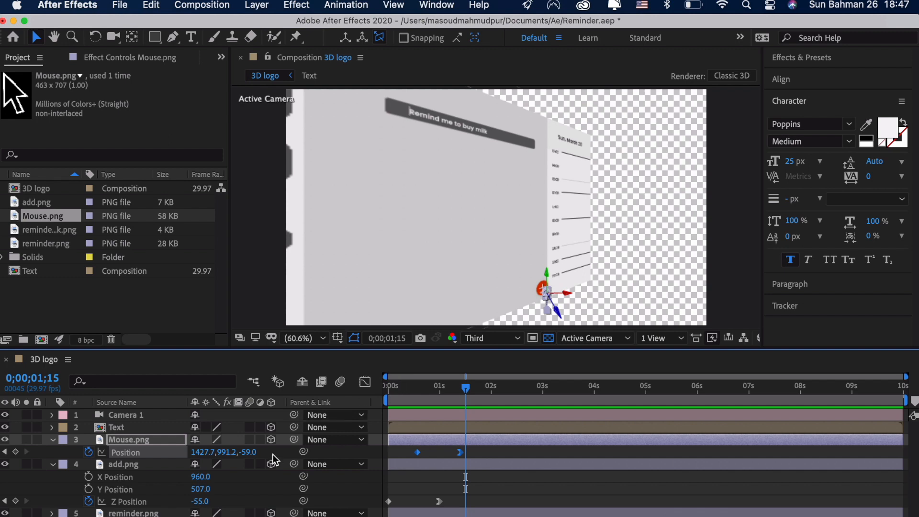
# - Keyframe Mouse.png's Scale at 5% at 0;00;01;15, 4% at 0;00;01;18 and 5% at 0;00;01;21
pyautogui.click(165, 438)
pyautogui.press('s')
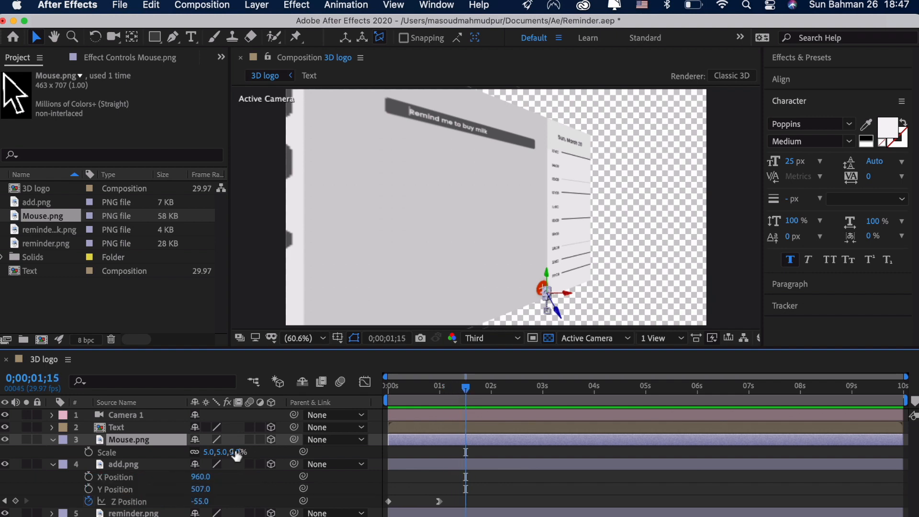
pyautogui.click(89, 452)
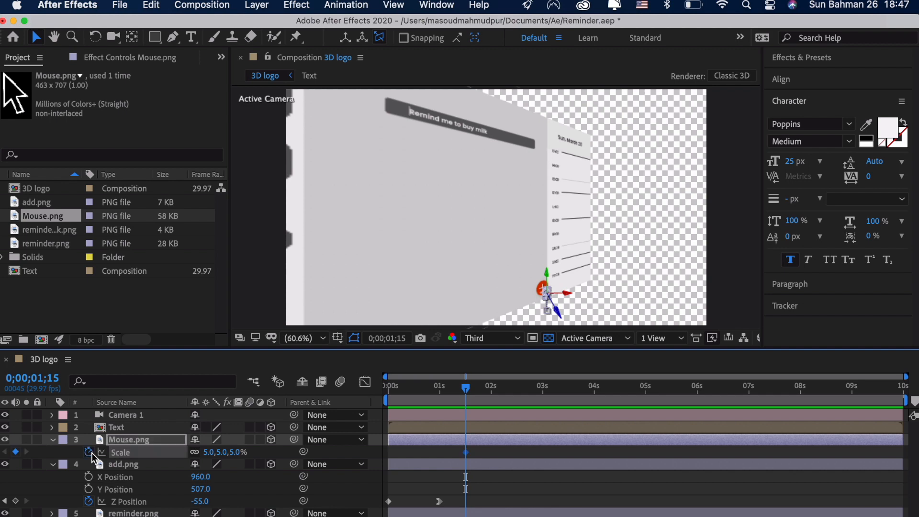
pyautogui.moveTo(466, 389); pyautogui.dragTo(472, 393)
pyautogui.click(209, 453)
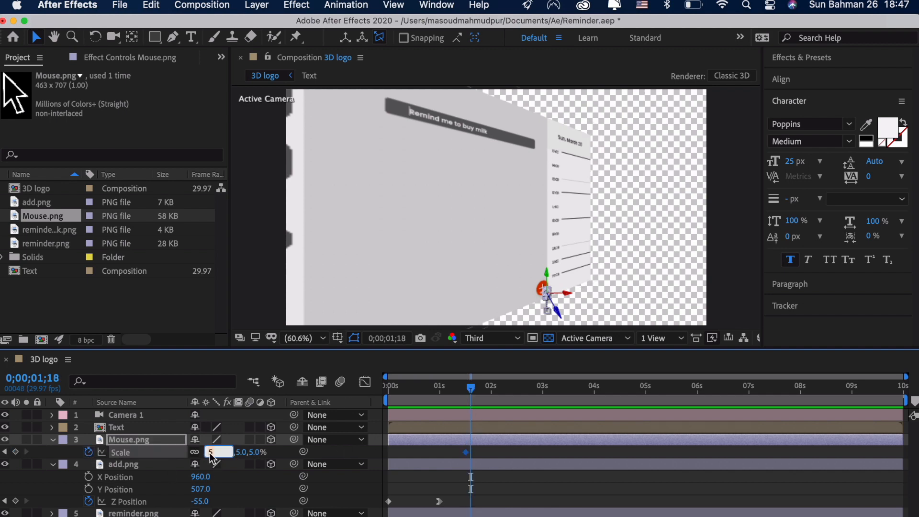
pyautogui.write('4')
pyautogui.press('Return')
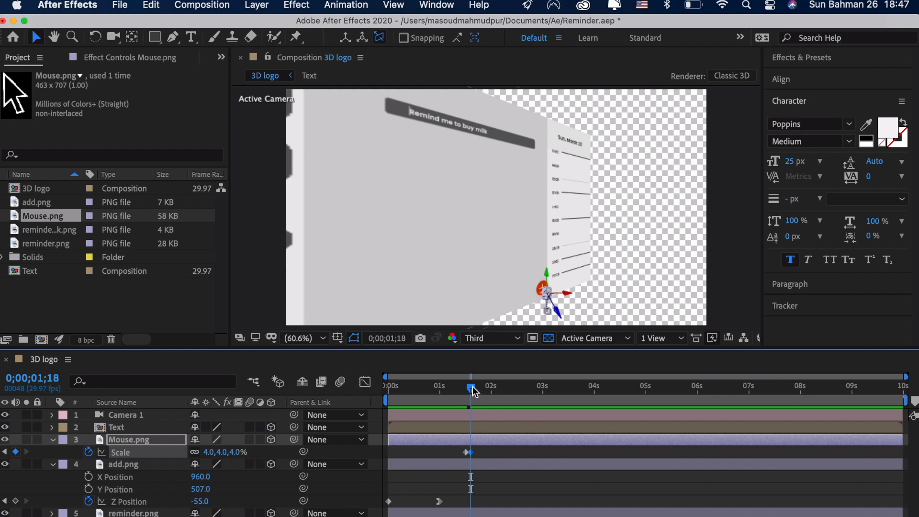
pyautogui.moveTo(473, 392); pyautogui.dragTo(478, 393)
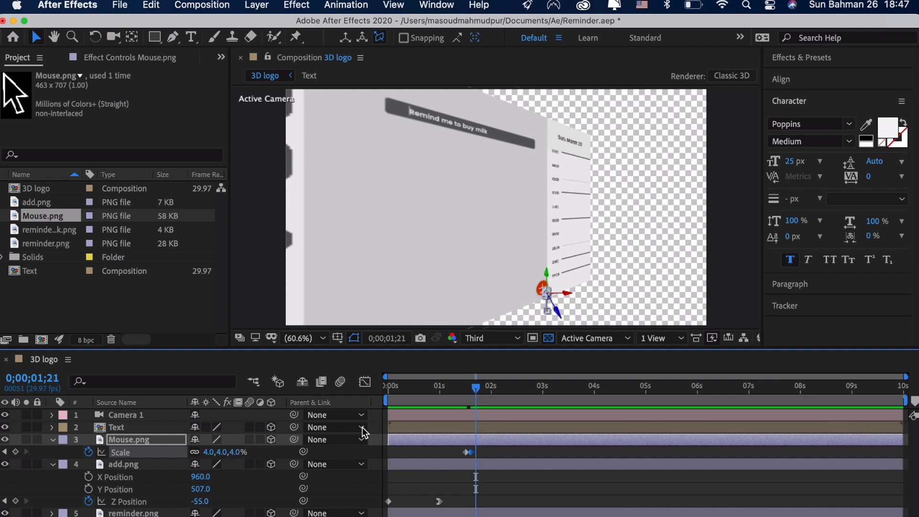
pyautogui.click(209, 452)
pyautogui.press('Return')
# - Play the cursor's scale animation twice, starting just before its first Scale keyframe
pyautogui.moveTo(473, 387); pyautogui.dragTo(457, 387)
pyautogui.press('space')
pyautogui.press('space')
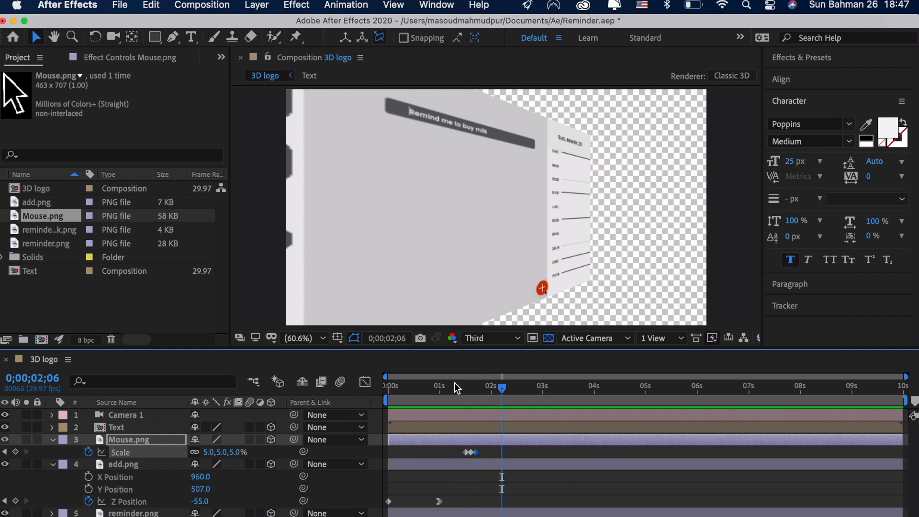
pyautogui.moveTo(502, 386); pyautogui.dragTo(460, 387)
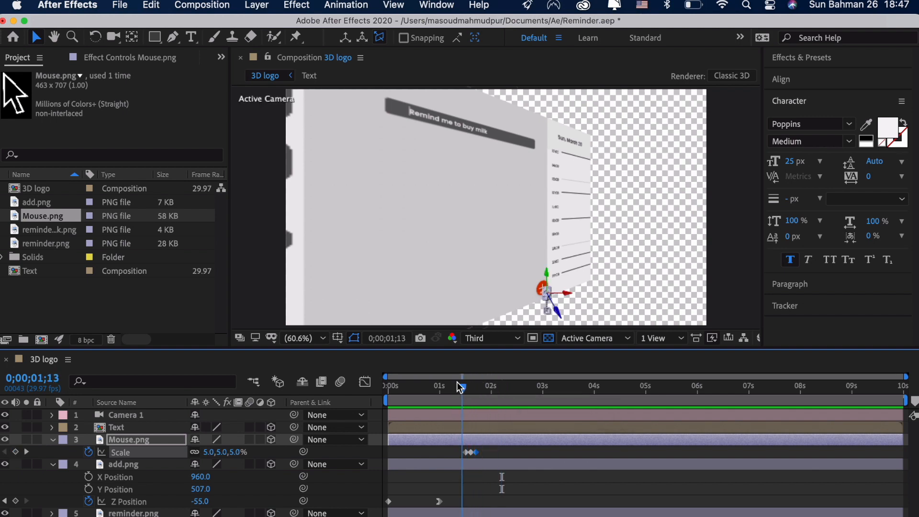
pyautogui.press('space')
pyautogui.press('space')
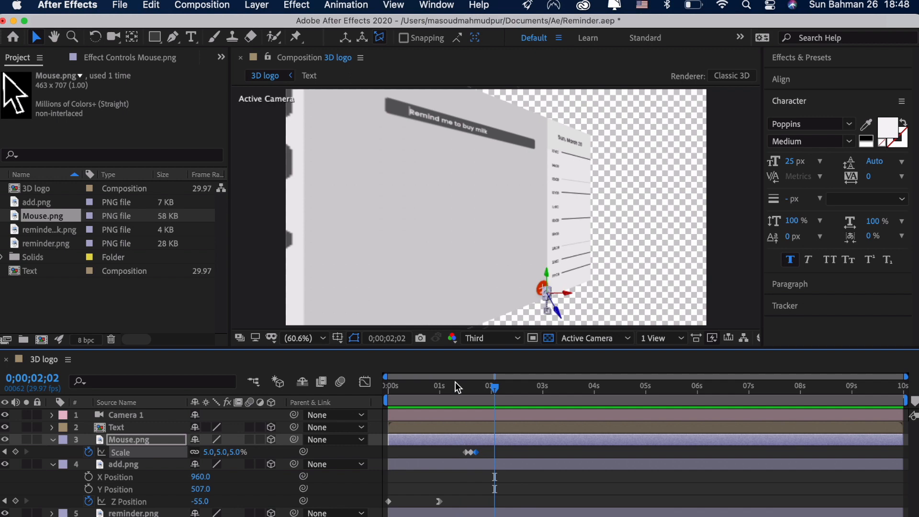
# - Separate the Text layer's Position dimensions and set its Z Position to -55
pyautogui.click(121, 426)
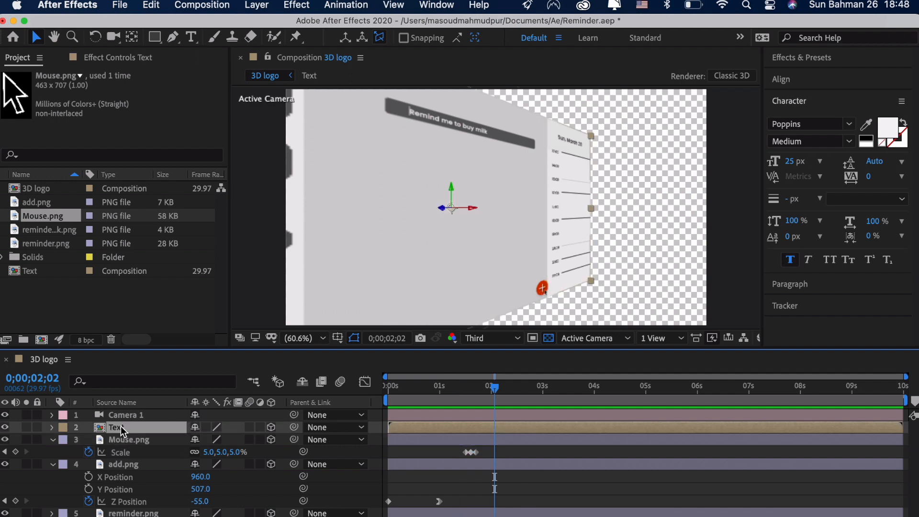
pyautogui.press('p')
pyautogui.press('j')
pyautogui.rightClick(133, 437)
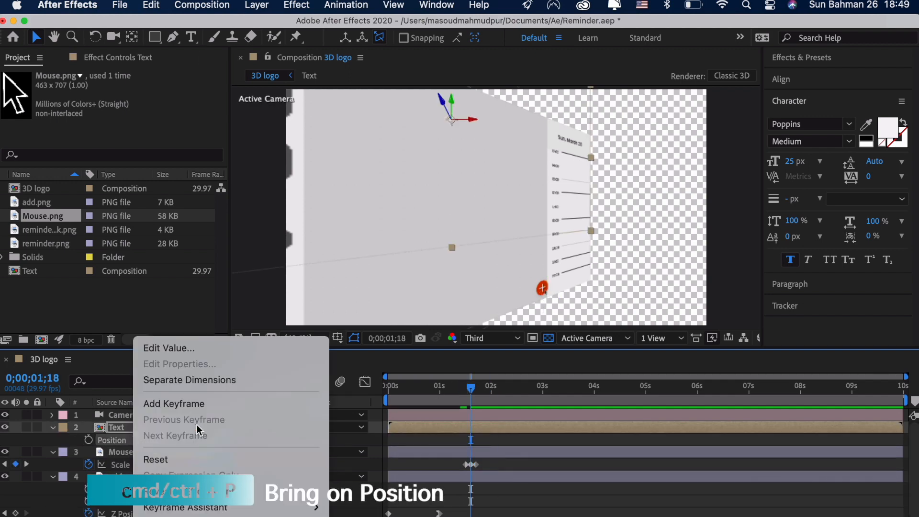
pyautogui.click(196, 384)
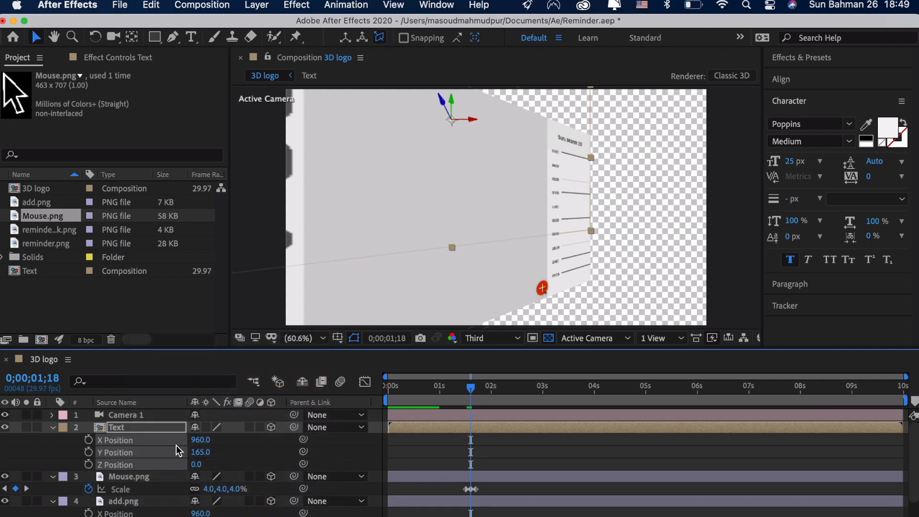
pyautogui.click(229, 453)
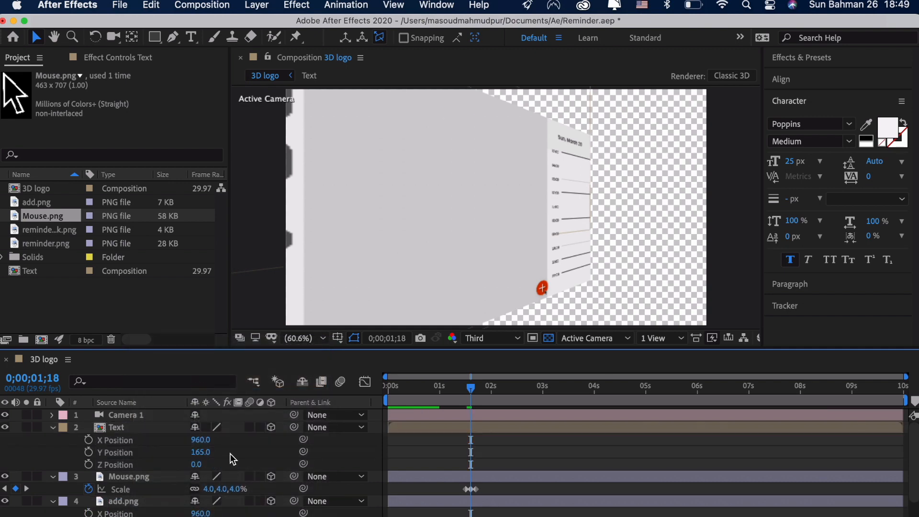
pyautogui.click(142, 467)
pyautogui.click(196, 466)
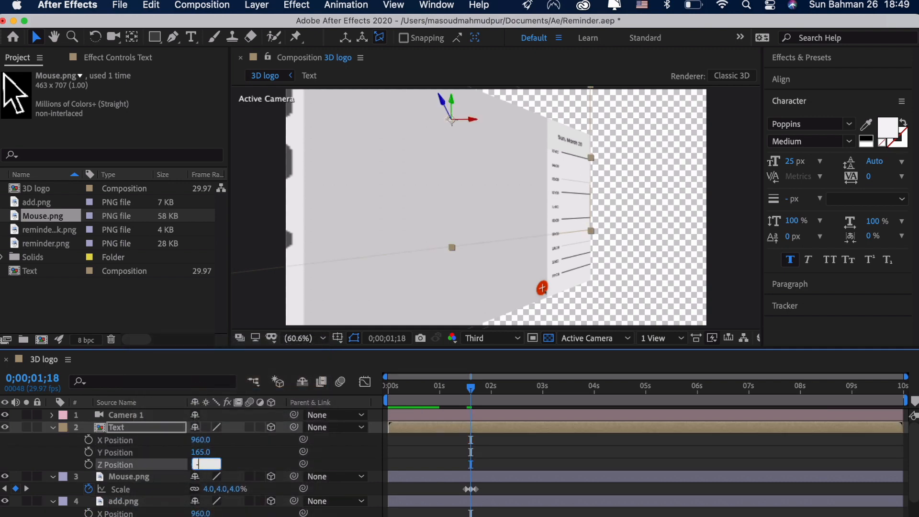
pyautogui.press('Return')
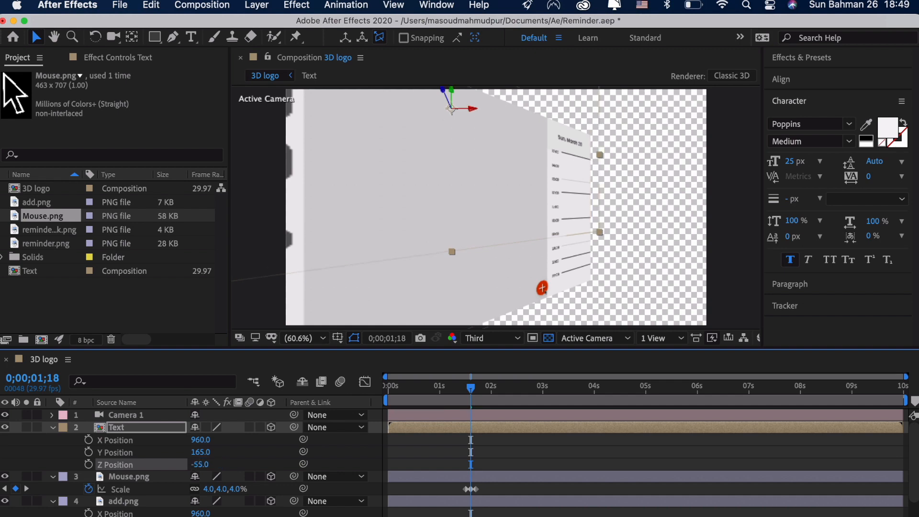
# - Keyframe the Text layer's Y Position at 165 at 0;00;01;18 and 559 at 0;00;02;25
pyautogui.click(89, 452)
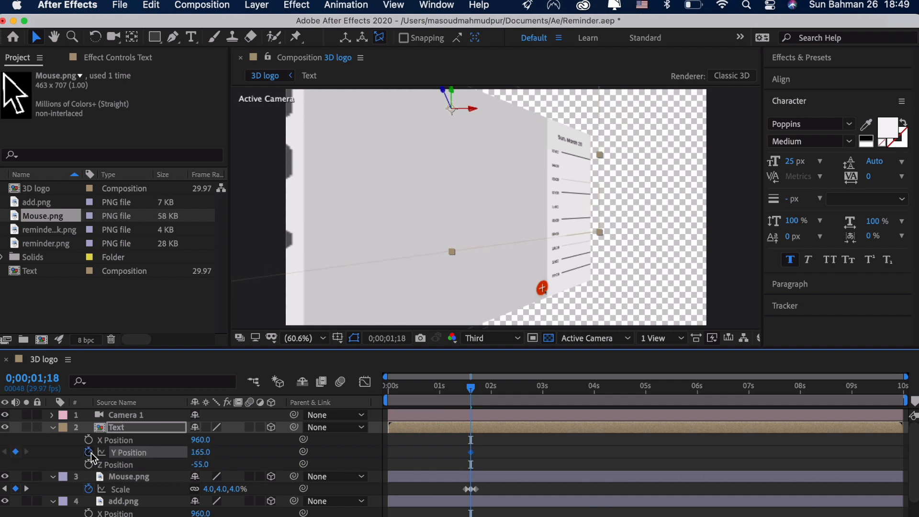
pyautogui.moveTo(471, 389); pyautogui.dragTo(535, 390)
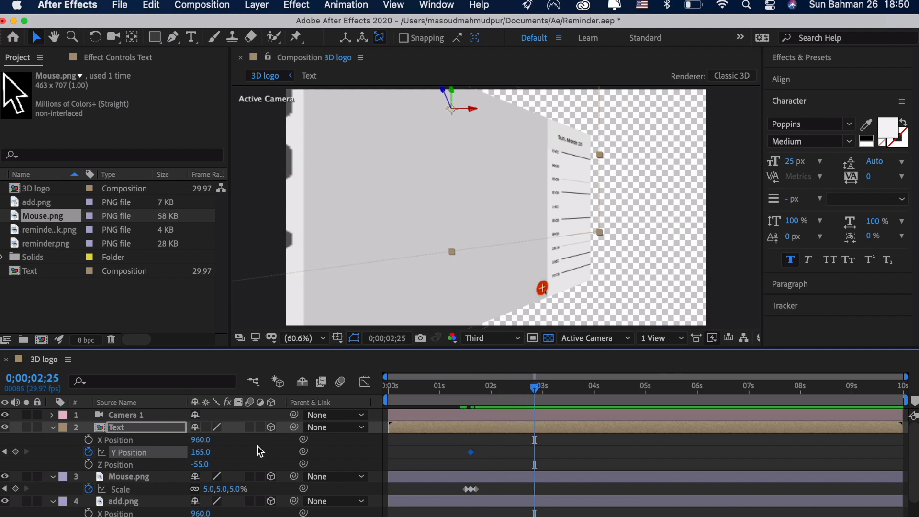
pyautogui.moveTo(200, 455); pyautogui.dragTo(385, 496)
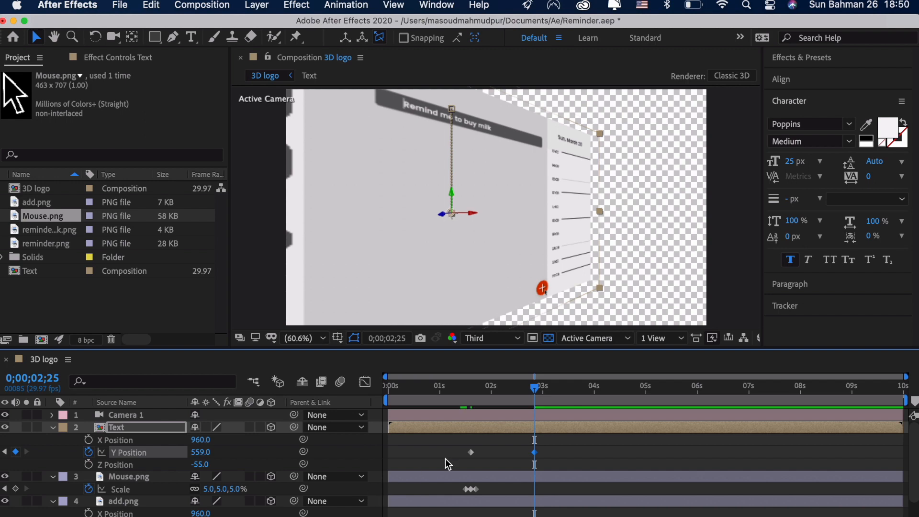
# - Ease the Text layer's Y Position in the speed graph so it slows to zero at the second keyframe, and preview the motion
pyautogui.click(365, 382)
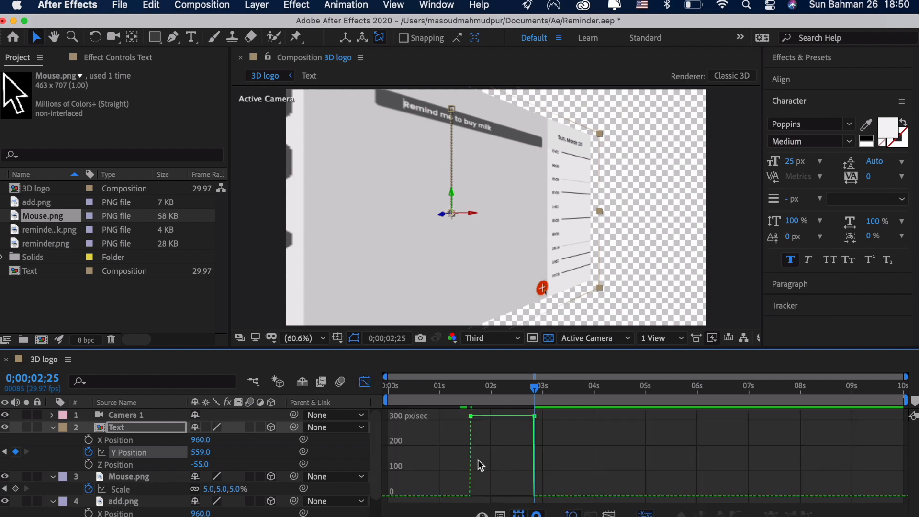
pyautogui.moveTo(535, 416); pyautogui.dragTo(508, 496)
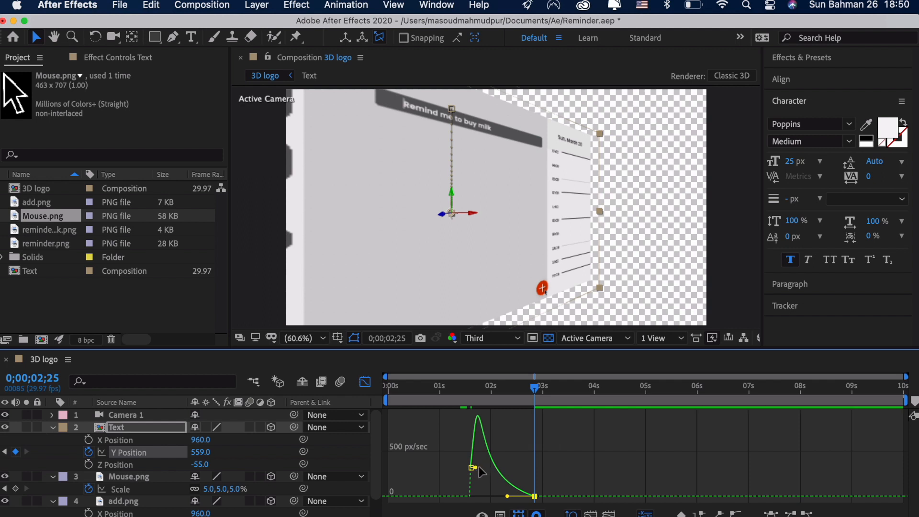
pyautogui.moveTo(480, 468); pyautogui.dragTo(486, 468)
pyautogui.moveTo(535, 387); pyautogui.dragTo(448, 389)
pyautogui.press('space')
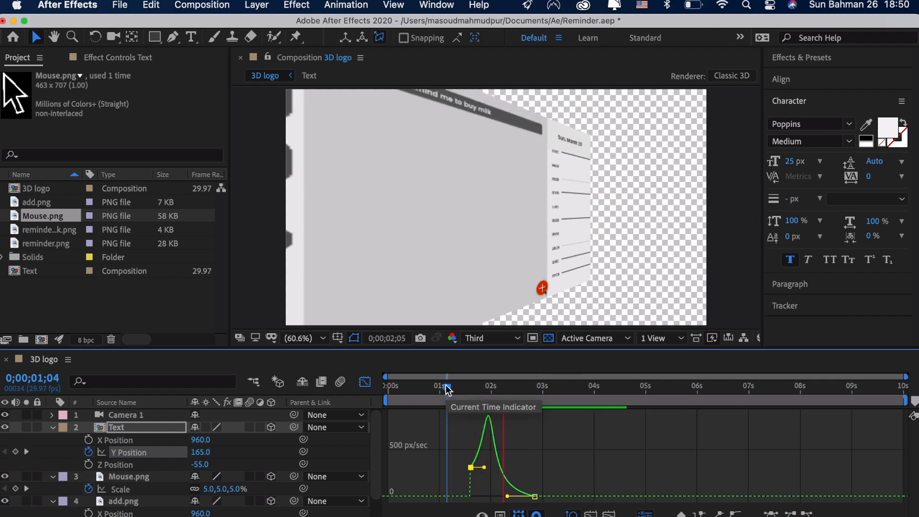
pyautogui.press('space')
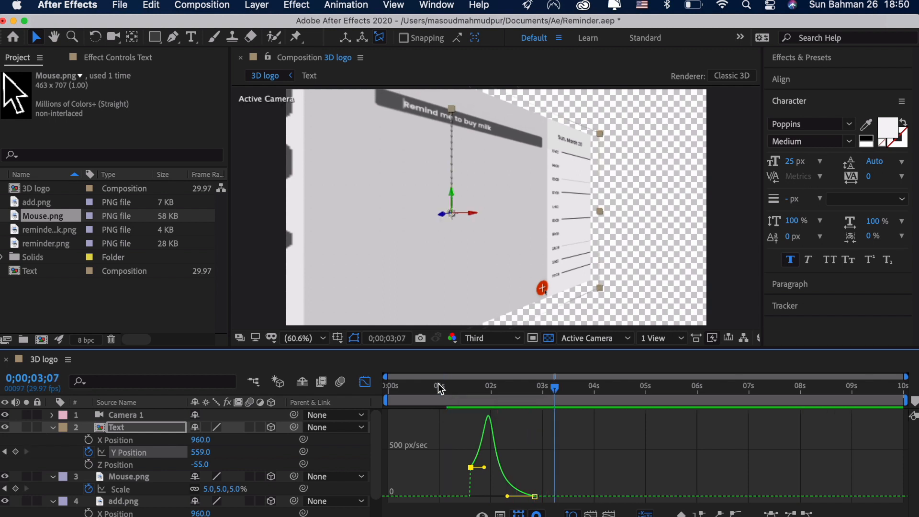
# - Set Camera 1's Y position to 495, collapse its properties and return from the graph to the layer bars
pyautogui.click(124, 416)
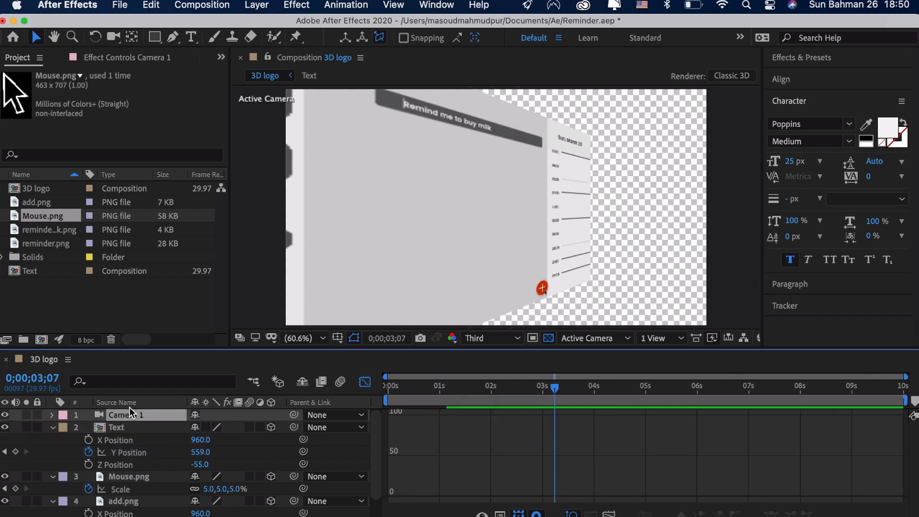
pyautogui.press('p')
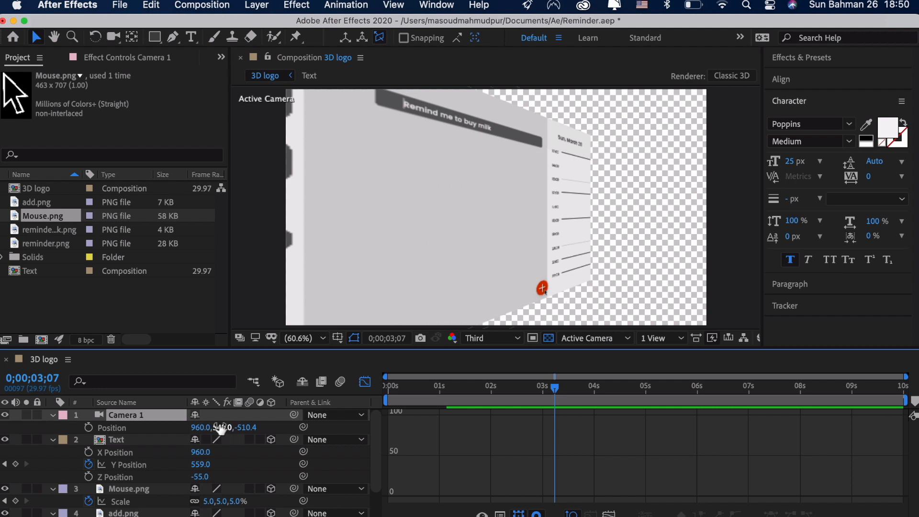
pyautogui.moveTo(221, 431); pyautogui.dragTo(196, 425)
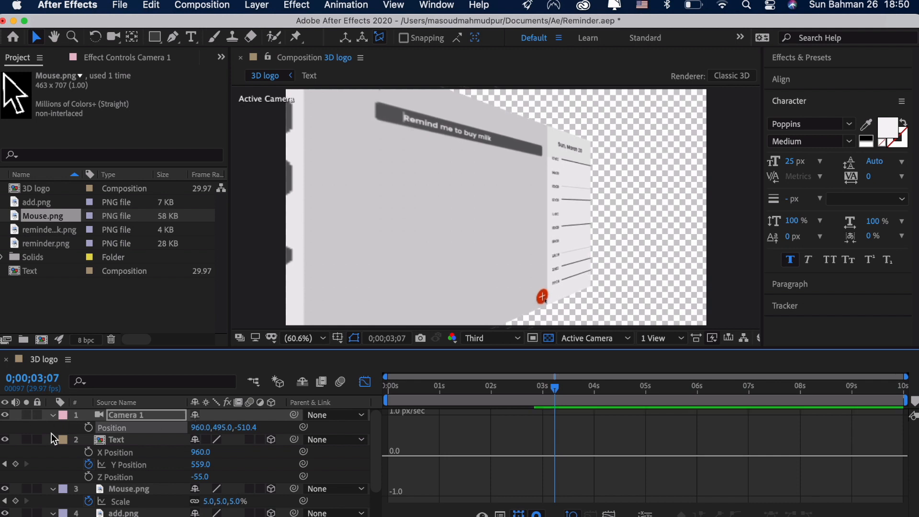
pyautogui.click(53, 416)
pyautogui.hotkey('shift', 'F3')
# - Add a white 1920 × 1080 px solid and place it below reminder.png as the background
pyautogui.rightClick(653, 154)
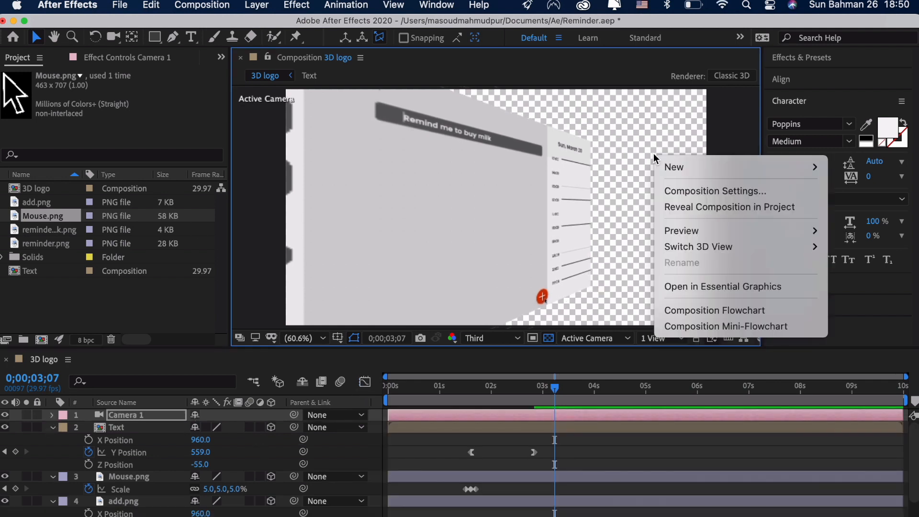
pyautogui.moveTo(685, 163)
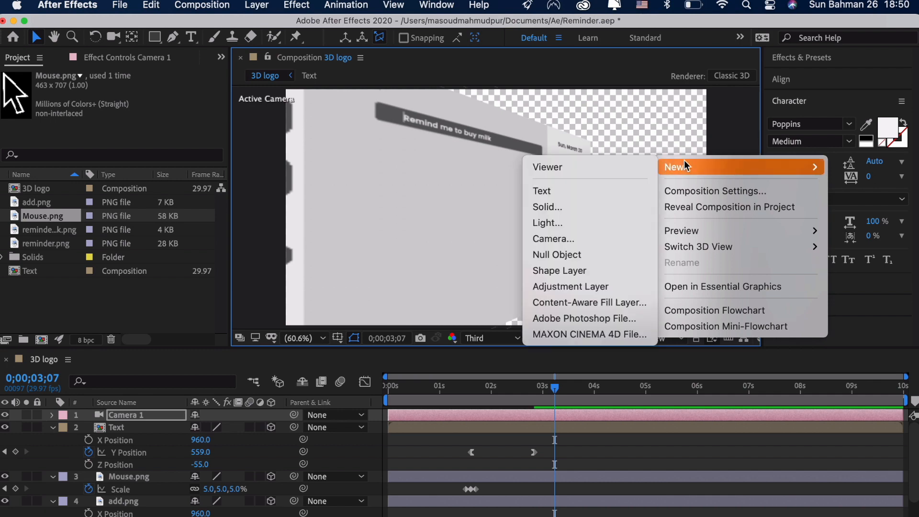
pyautogui.click(584, 205)
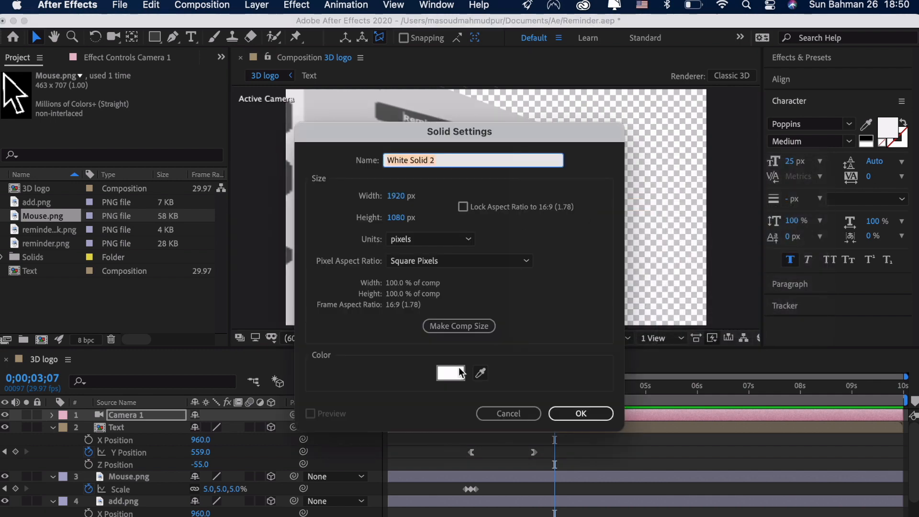
pyautogui.click(558, 414)
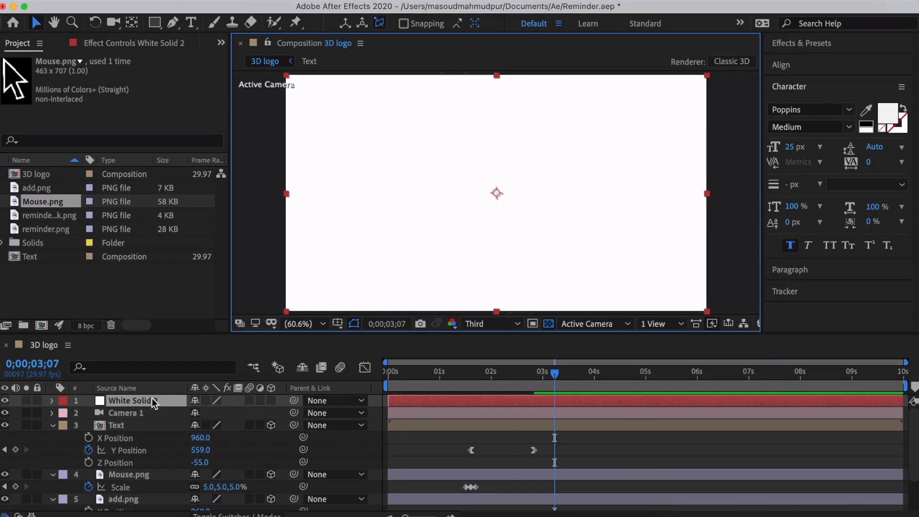
pyautogui.moveTo(153, 403); pyautogui.dragTo(140, 505)
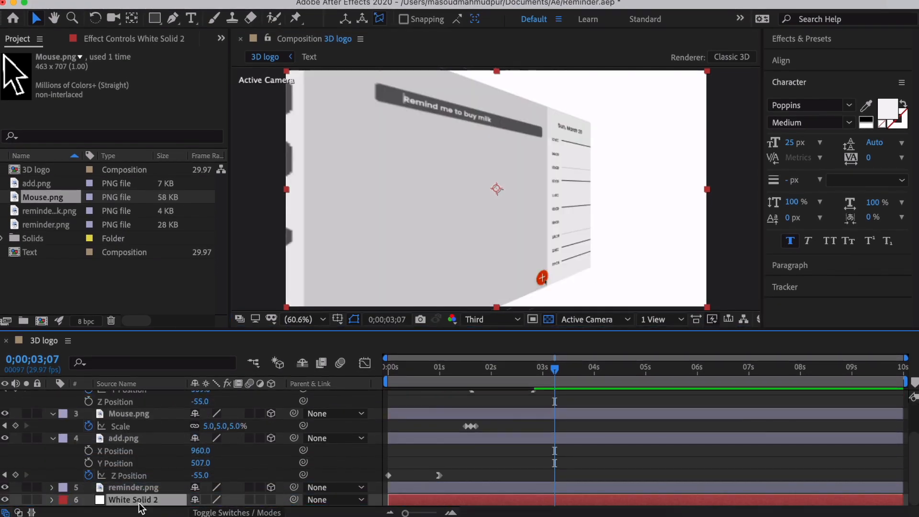
# - Add a Position keyframe to Mouse.png at 0;00;02;21 that holds the cursor at the add button
pyautogui.scroll(2, 566, 443)
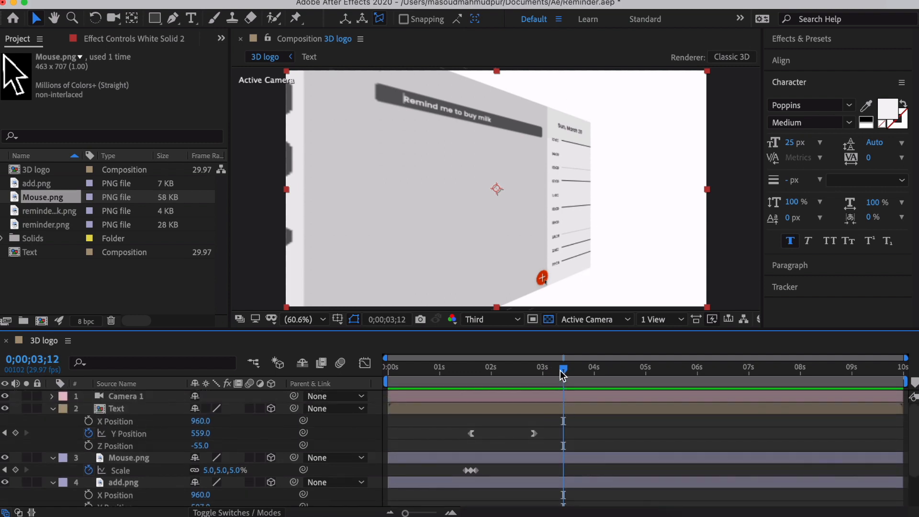
pyautogui.moveTo(560, 370); pyautogui.dragTo(524, 375)
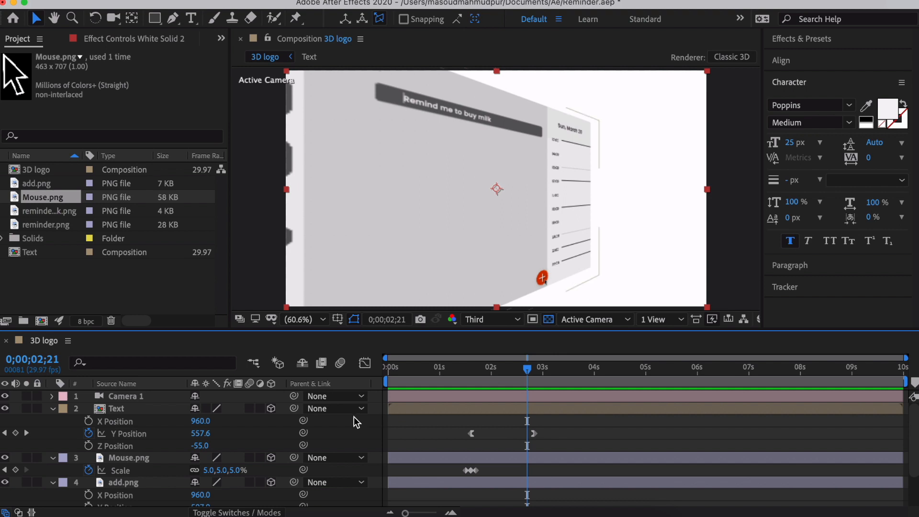
pyautogui.click(147, 459)
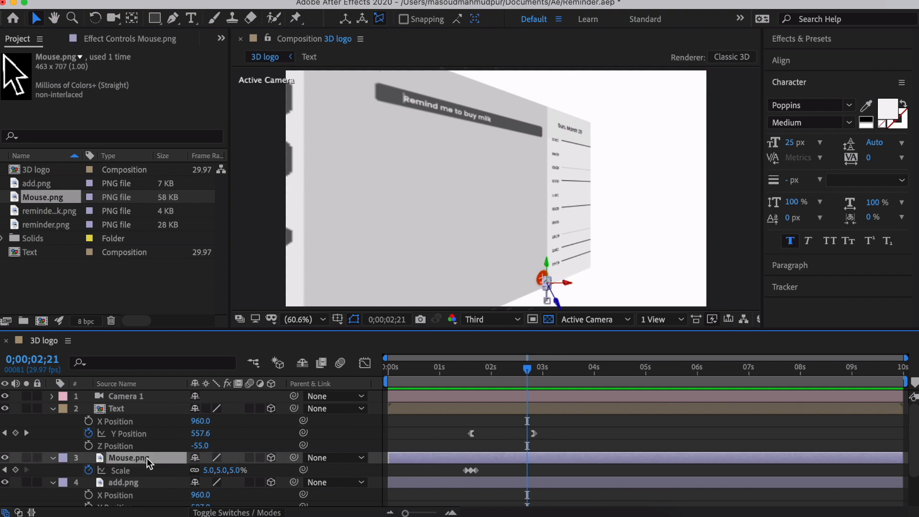
pyautogui.press('p')
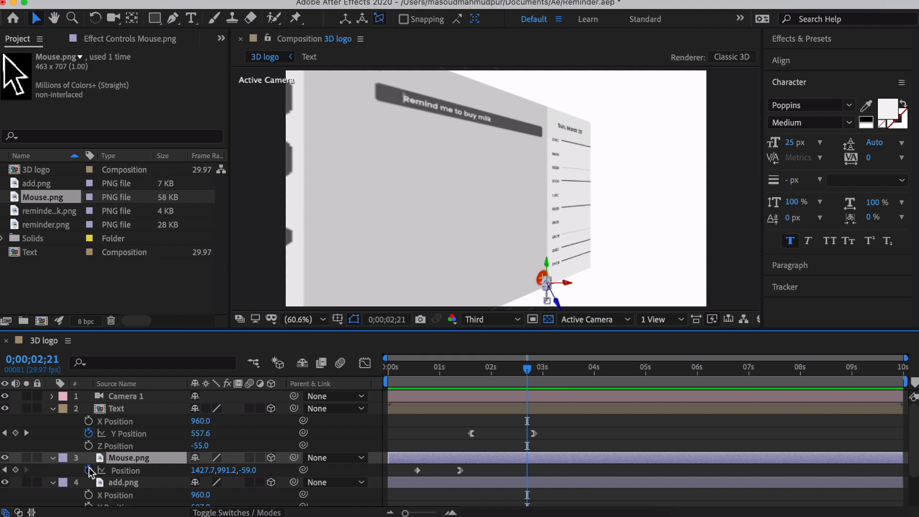
pyautogui.click(16, 470)
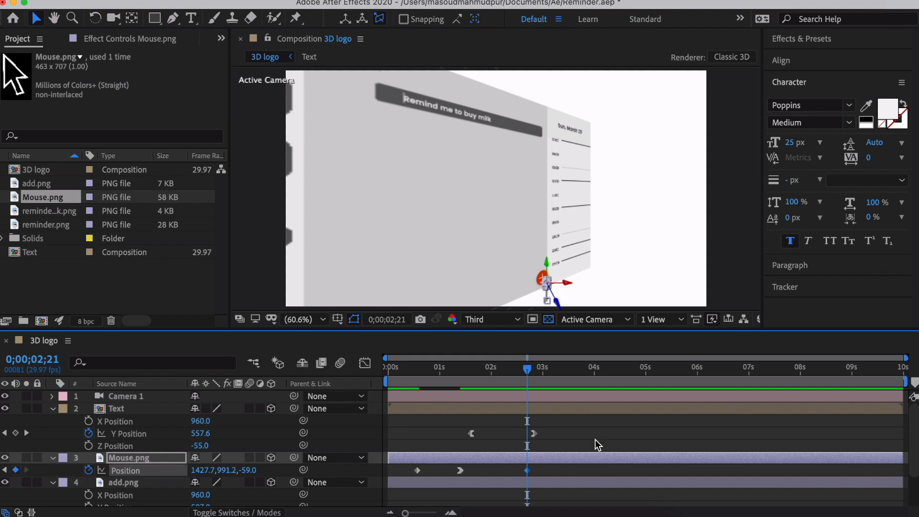
# - Keyframe Mouse.png's Position at 1098.7, 212.2, -59 at 0;00;03;20, over the reminder text bar, and preview the move
pyautogui.moveTo(527, 367); pyautogui.dragTo(577, 366)
pyautogui.moveTo(224, 470); pyautogui.dragTo(64, 477)
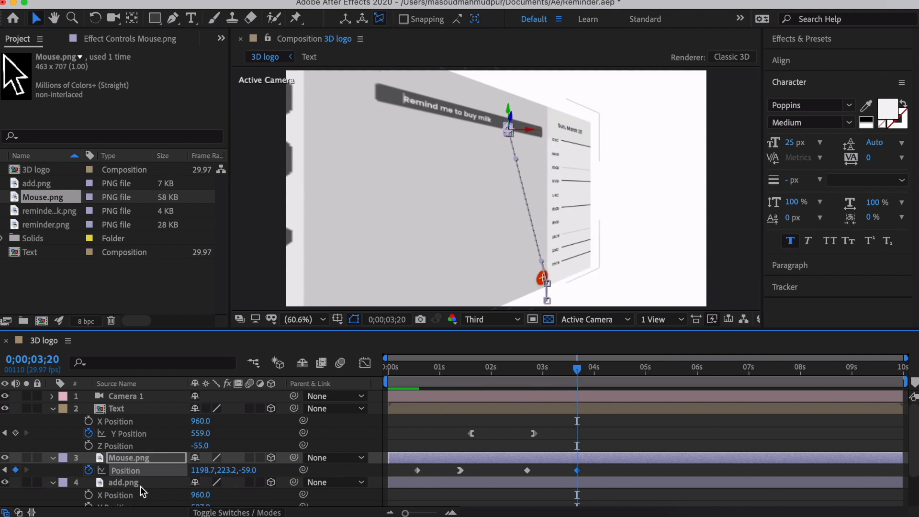
pyautogui.moveTo(204, 470); pyautogui.dragTo(139, 473)
pyautogui.moveTo(225, 470); pyautogui.dragTo(218, 472)
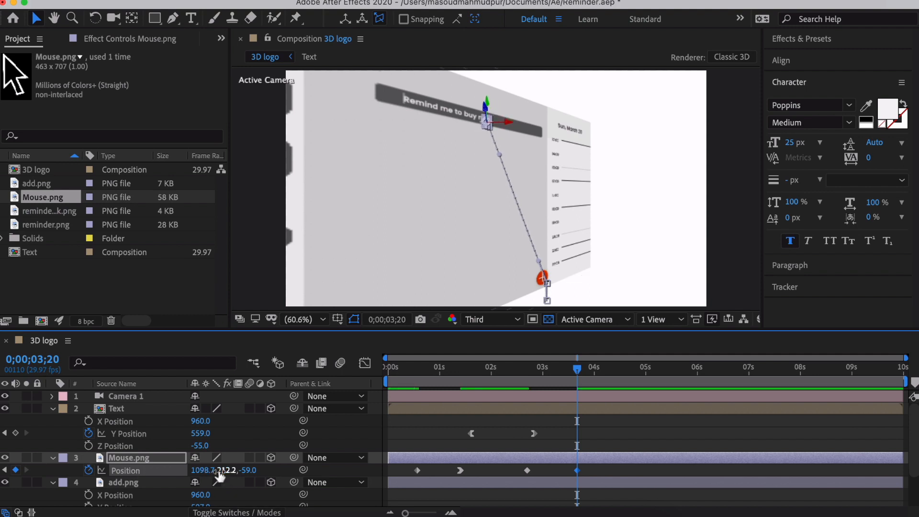
pyautogui.click(519, 368)
pyautogui.moveTo(517, 365); pyautogui.dragTo(516, 364)
pyautogui.press('space')
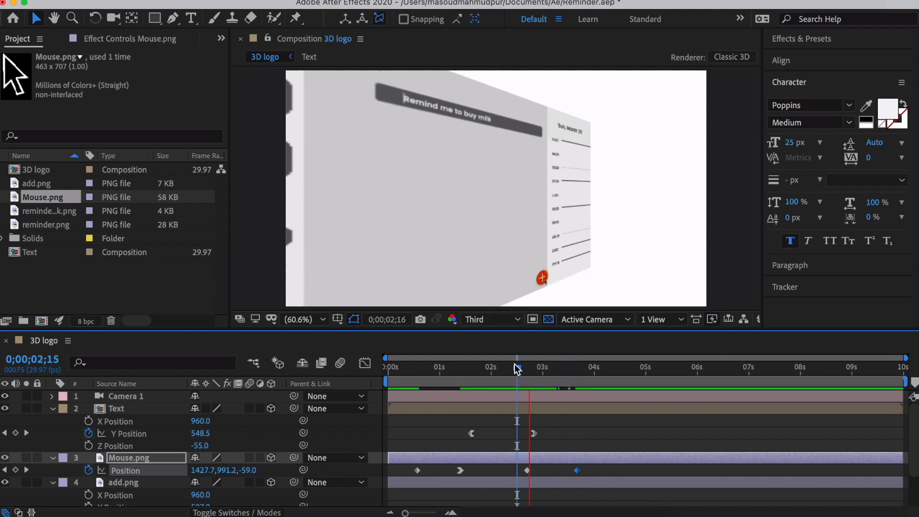
pyautogui.press('space')
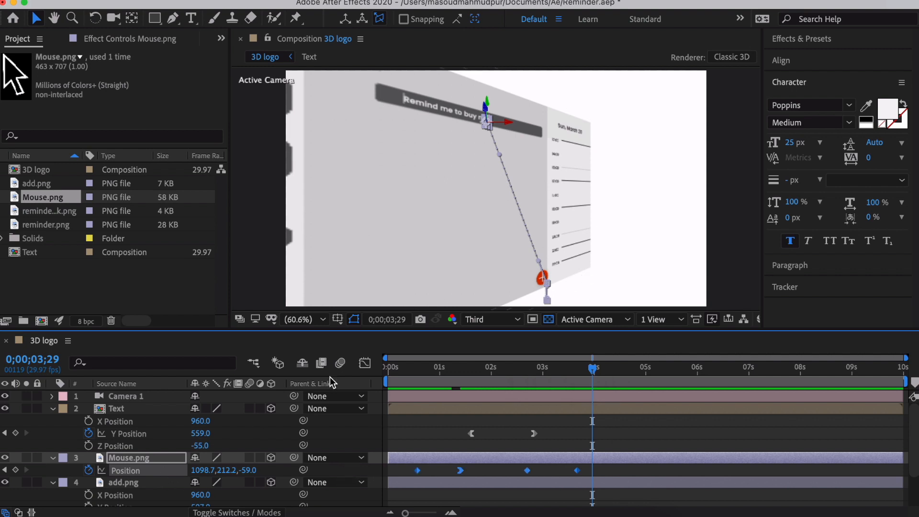
# - Ease Mouse.png's second move in the speed graph so it slows to zero at 0;00;03;20, and preview it
pyautogui.click(365, 363)
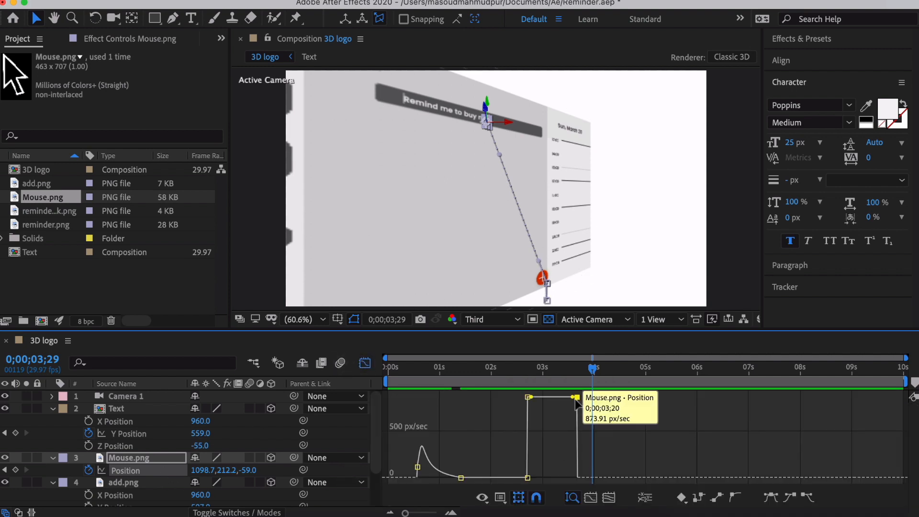
pyautogui.moveTo(577, 398); pyautogui.dragTo(578, 475)
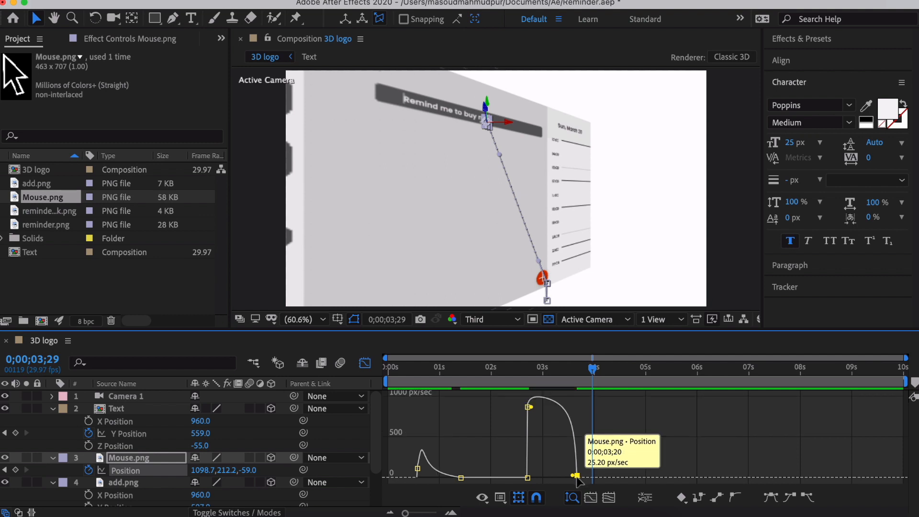
pyautogui.moveTo(572, 475); pyautogui.dragTo(559, 477)
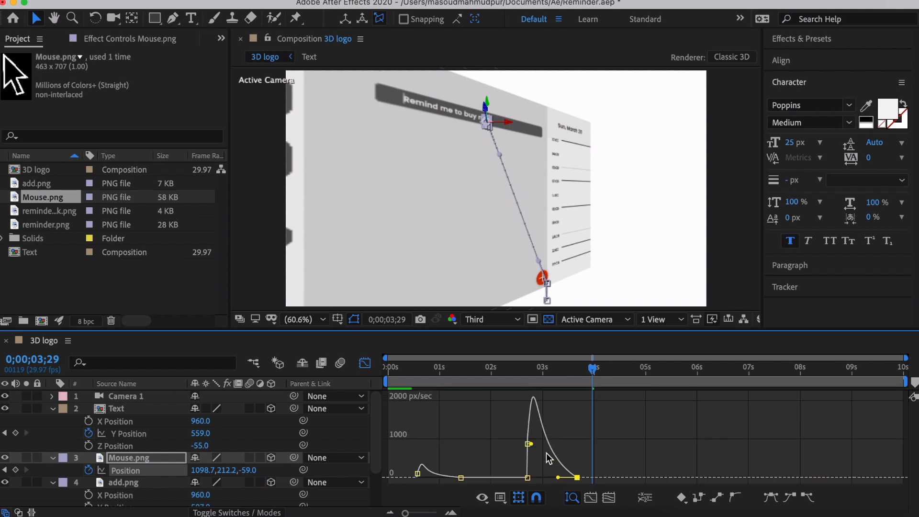
pyautogui.moveTo(532, 444); pyautogui.dragTo(544, 447)
pyautogui.moveTo(593, 369); pyautogui.dragTo(512, 372)
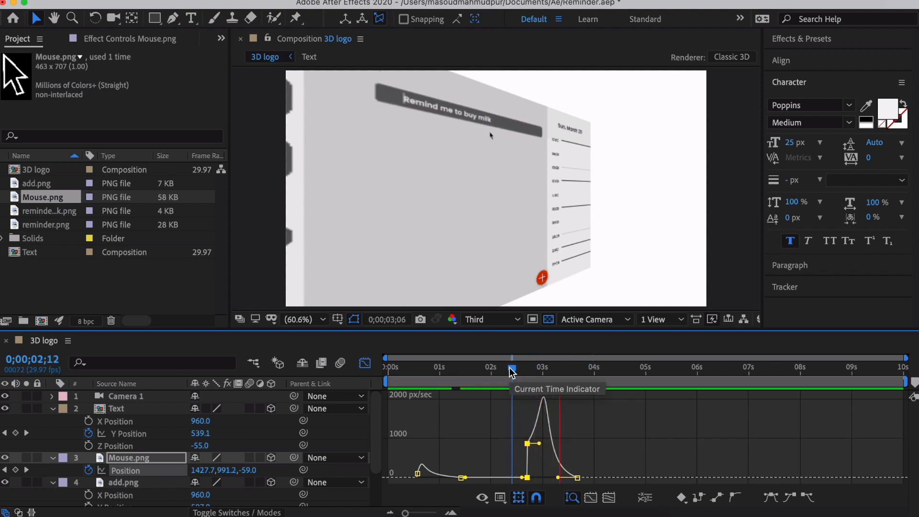
pyautogui.press('space')
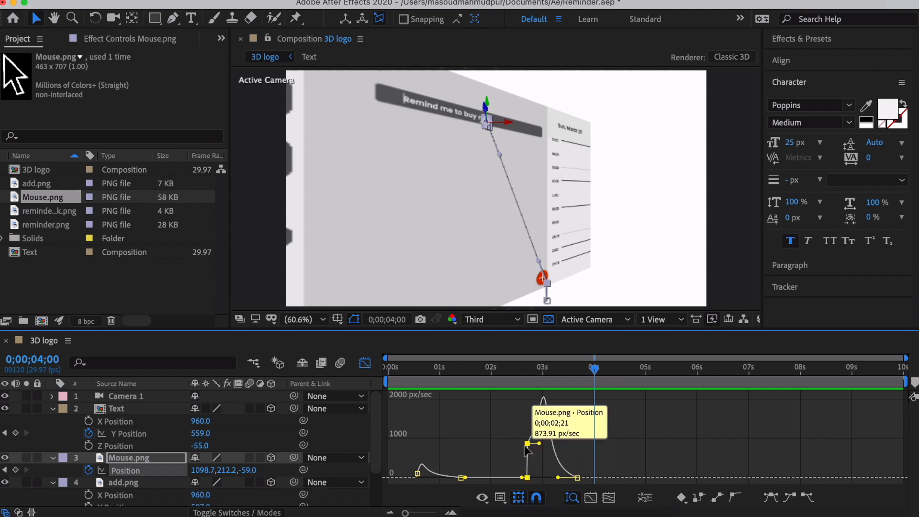
# - Lower the outgoing speed of Mouse.png's 0;00;02;21 Position keyframe in the speed graph, and preview the cursor's move
pyautogui.moveTo(527, 444); pyautogui.dragTo(528, 471)
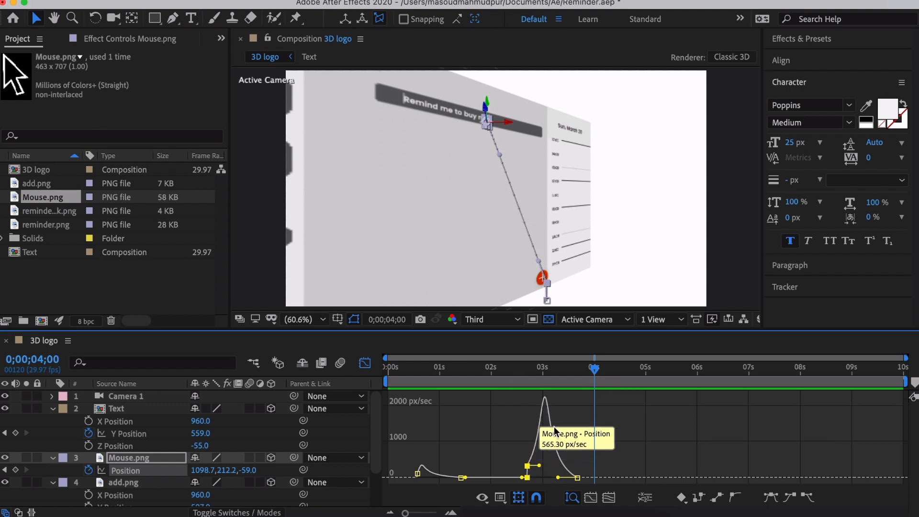
pyautogui.moveTo(595, 371); pyautogui.dragTo(510, 378)
pyautogui.press('space')
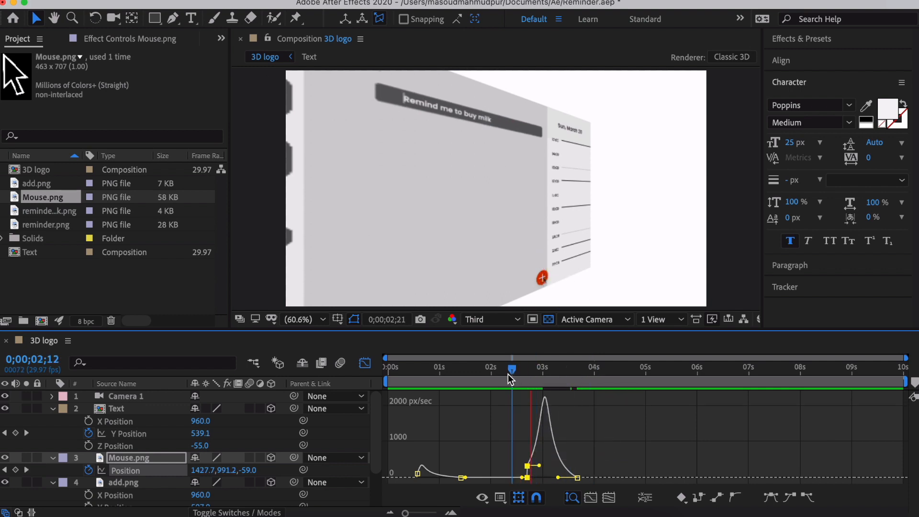
pyautogui.press('space')
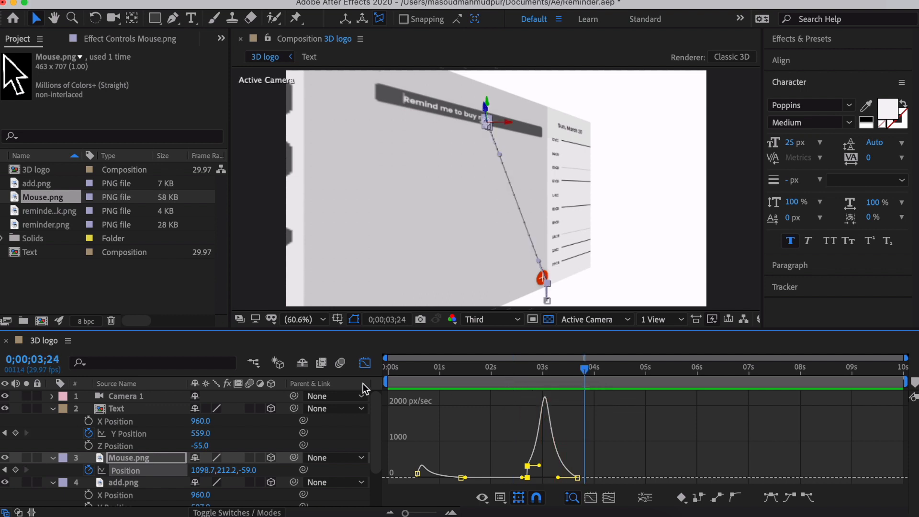
pyautogui.click(364, 363)
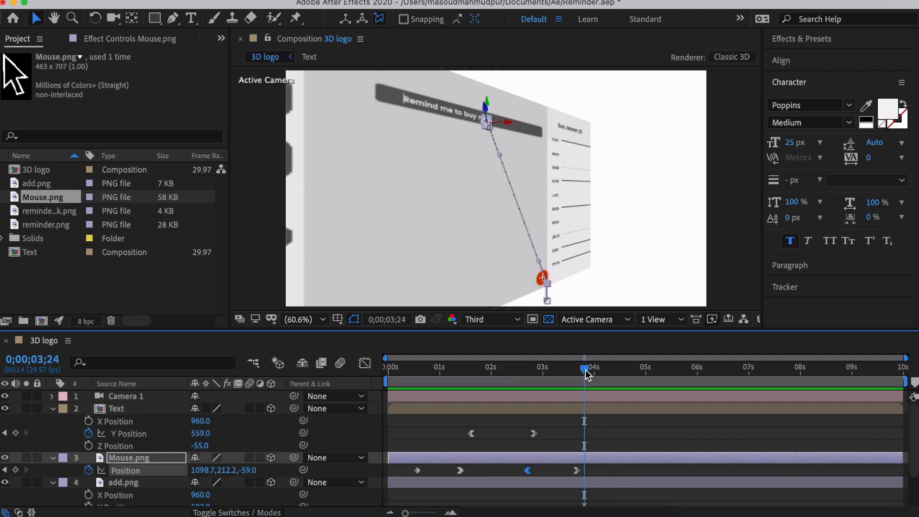
pyautogui.moveTo(586, 371); pyautogui.dragTo(519, 374)
pyautogui.press('space')
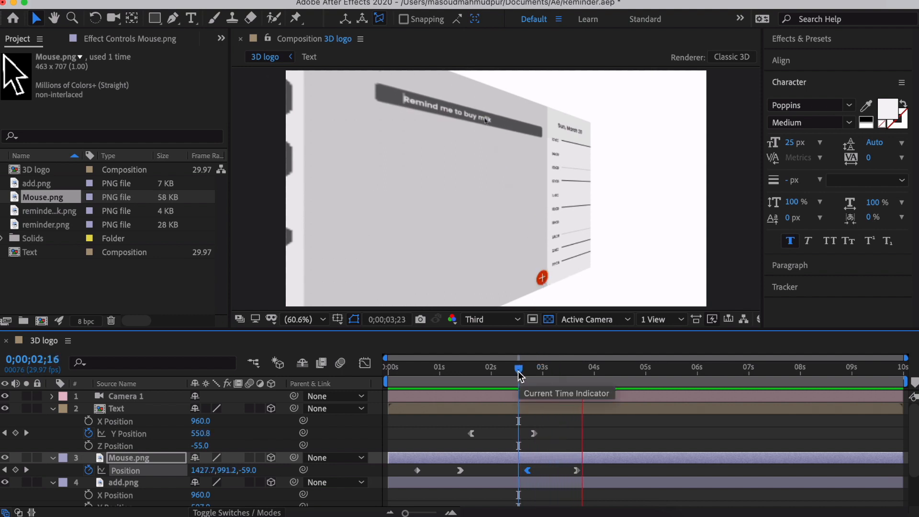
pyautogui.press('space')
# - Copy Mouse.png's three click Scale keyframes to 0;00;03;23 for a second click, and preview it
pyautogui.moveTo(596, 371); pyautogui.dragTo(583, 370)
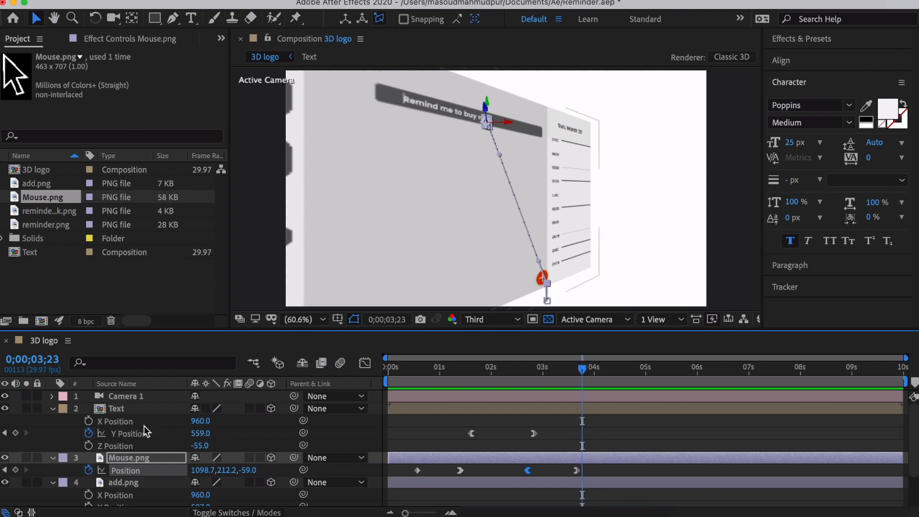
pyautogui.click(143, 459)
pyautogui.press('s')
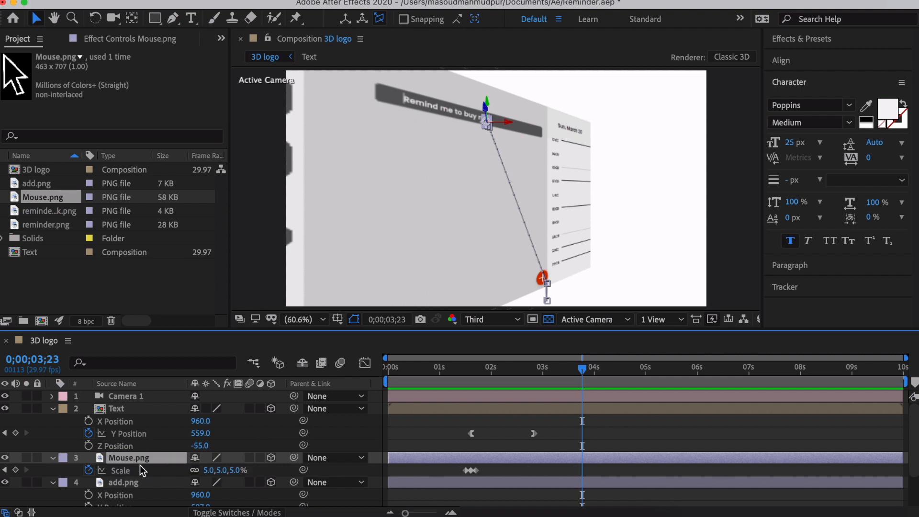
pyautogui.moveTo(498, 474); pyautogui.dragTo(447, 467)
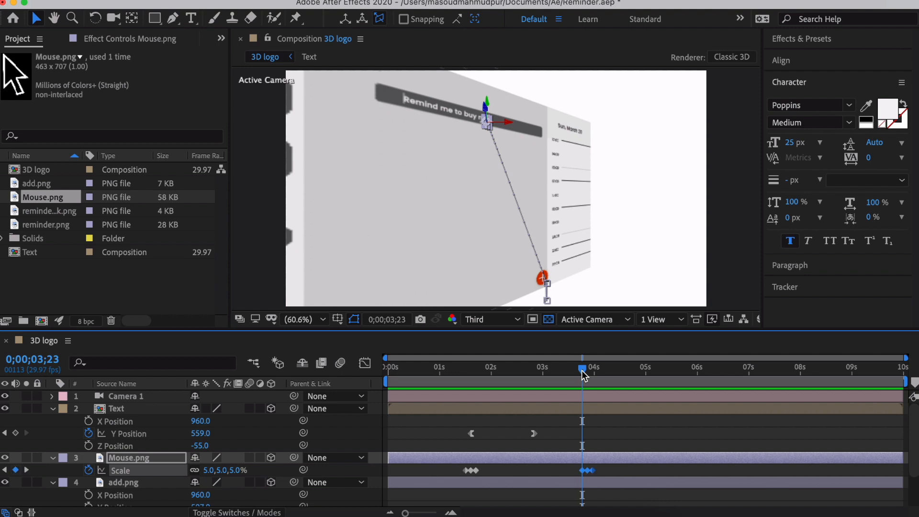
pyautogui.moveTo(583, 376)
pyautogui.mouseDown()
pyautogui.moveTo(573, 373)
pyautogui.moveTo(606, 377)
pyautogui.moveTo(577, 376)
pyautogui.mouseUp()
pyautogui.press('space')
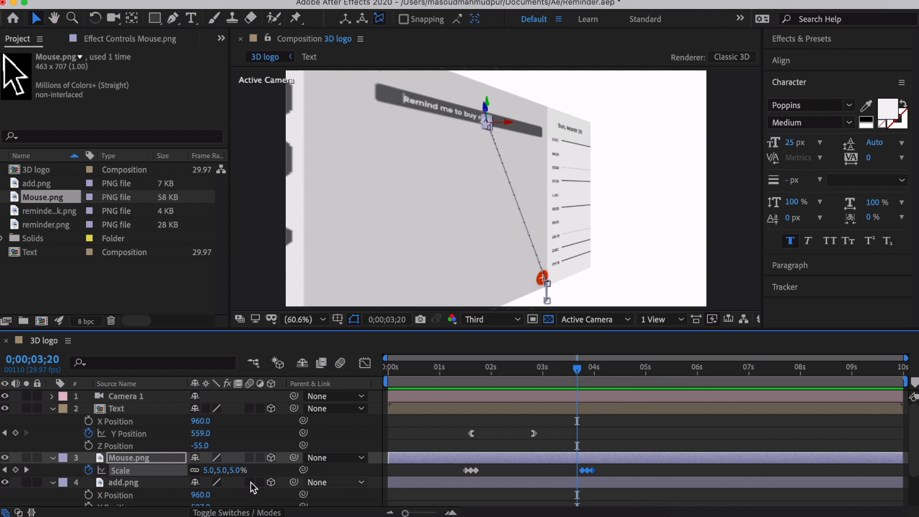
# - Open the Text composition and keyframe Shape Layer 1's Opacity at 0% at 0;00;03;20
pyautogui.click(130, 412)
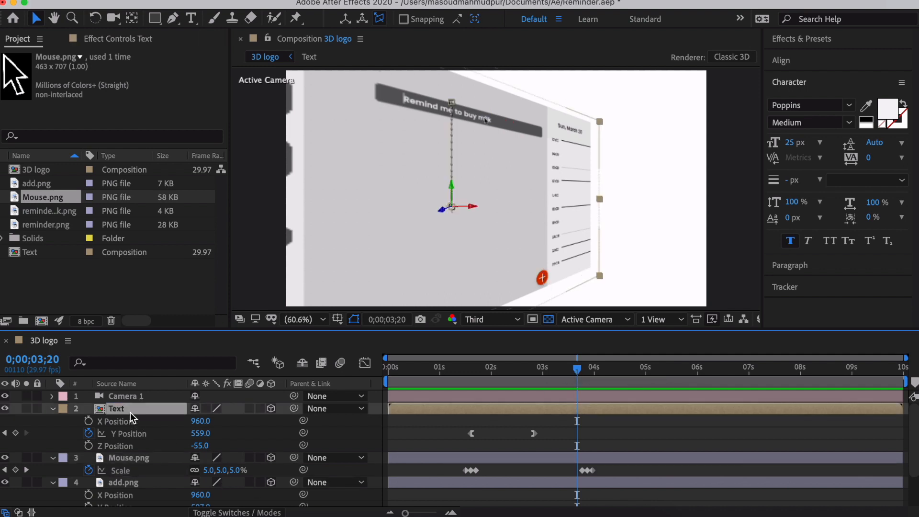
pyautogui.doubleClick(130, 412)
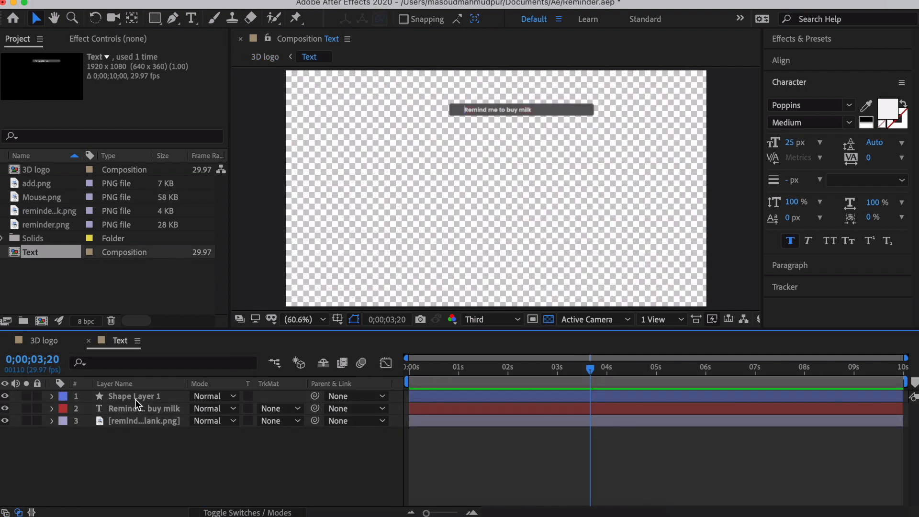
pyautogui.click(135, 398)
pyautogui.press('t')
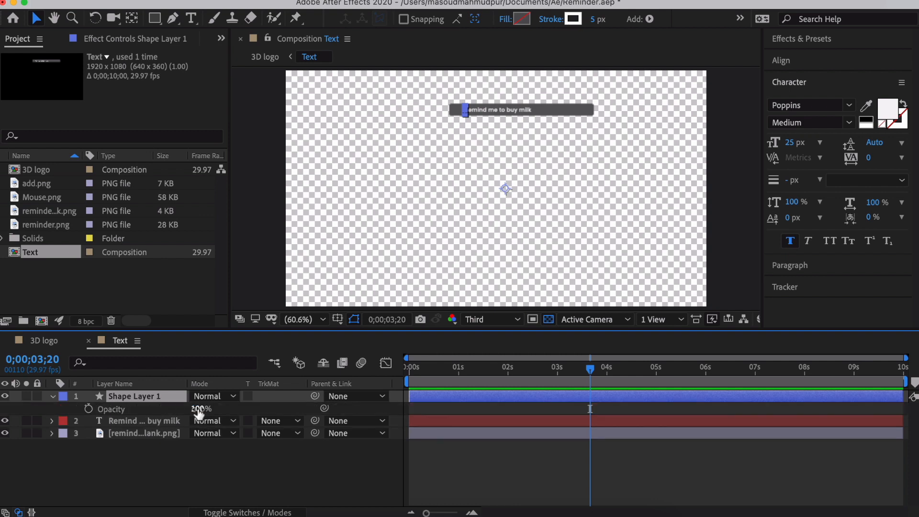
pyautogui.moveTo(200, 409); pyautogui.dragTo(135, 411)
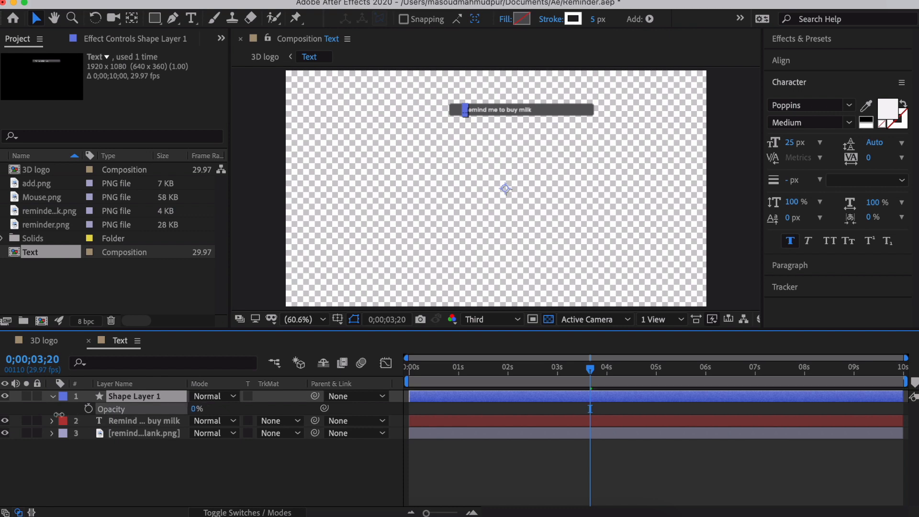
pyautogui.click(88, 409)
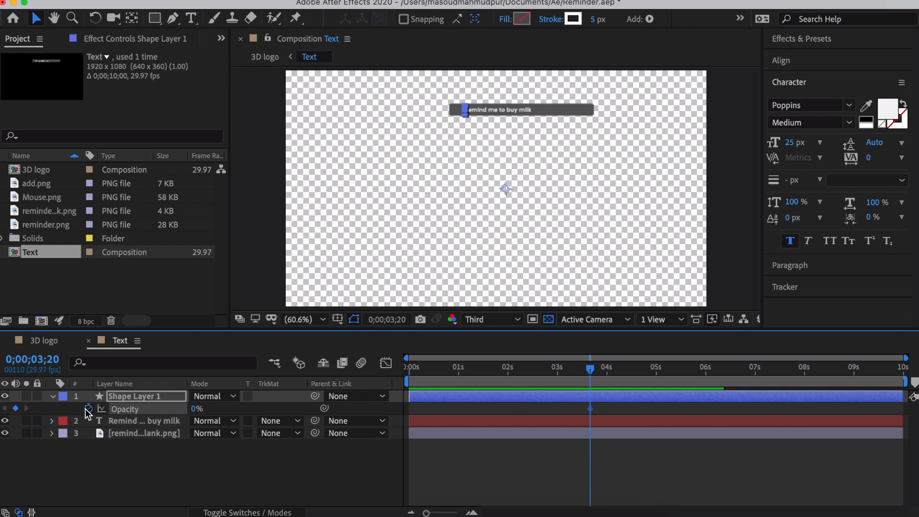
# - Keyframe Shape Layer 1's Opacity at 100% at 0;00;03;22 and back to 0% at 0;00;03;26
pyautogui.moveTo(592, 371); pyautogui.dragTo(596, 372)
pyautogui.moveTo(193, 411); pyautogui.dragTo(292, 408)
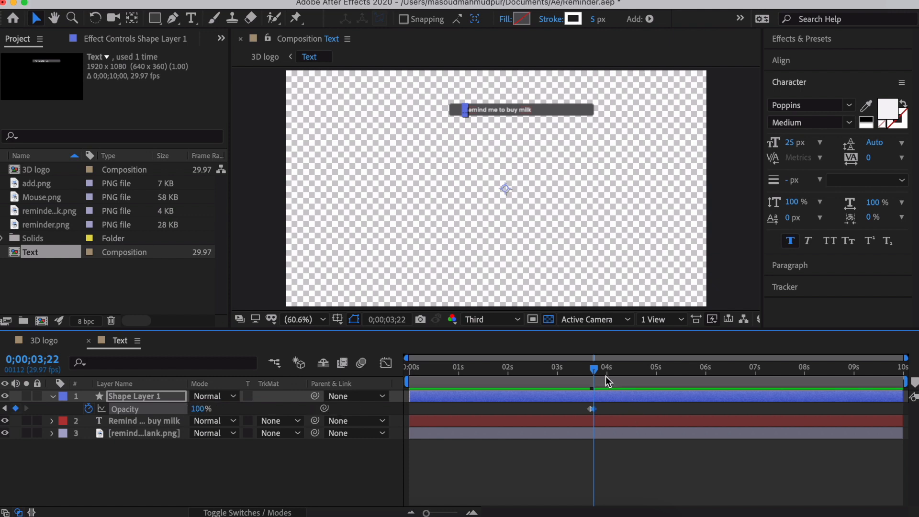
pyautogui.moveTo(596, 369); pyautogui.dragTo(603, 373)
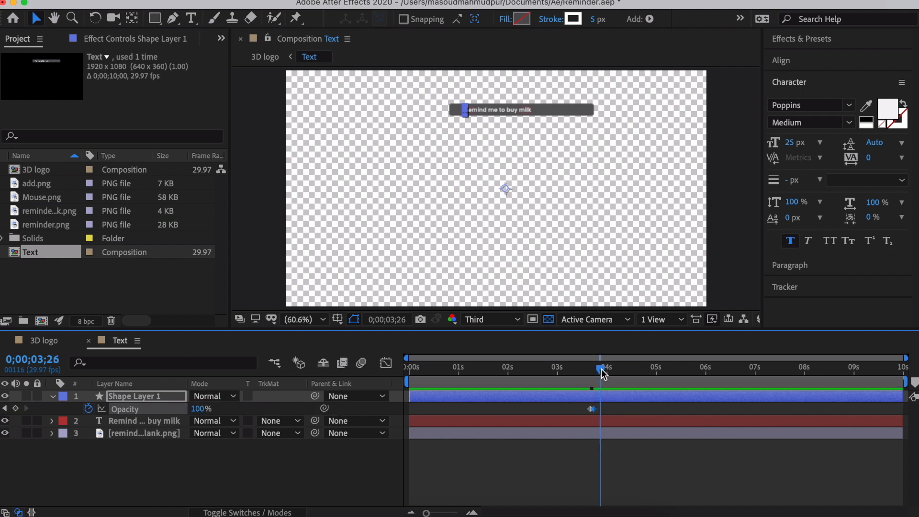
pyautogui.moveTo(185, 408); pyautogui.dragTo(102, 405)
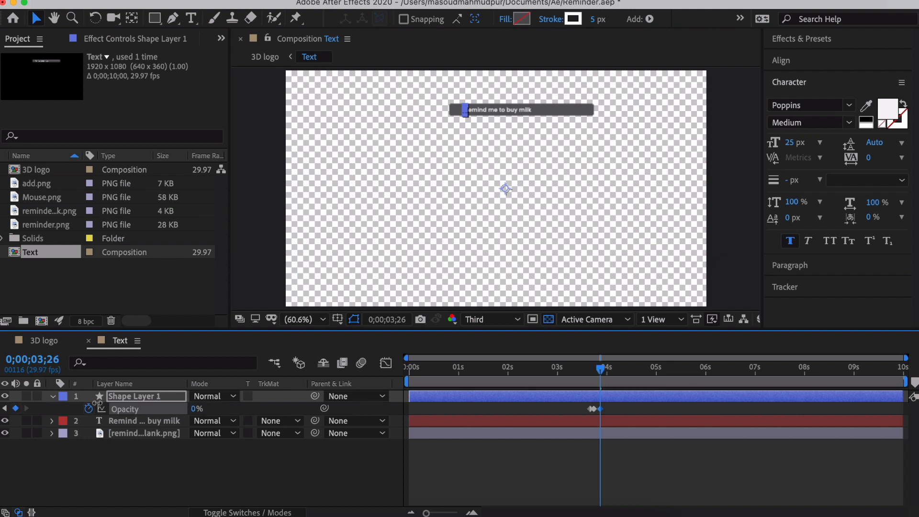
# - Keyframe Shape Layer 1's Opacity at 100% at 0;00;04;01 and 0% at about 0;00;04;06, and preview the blinking
pyautogui.moveTo(603, 369); pyautogui.dragTo(611, 369)
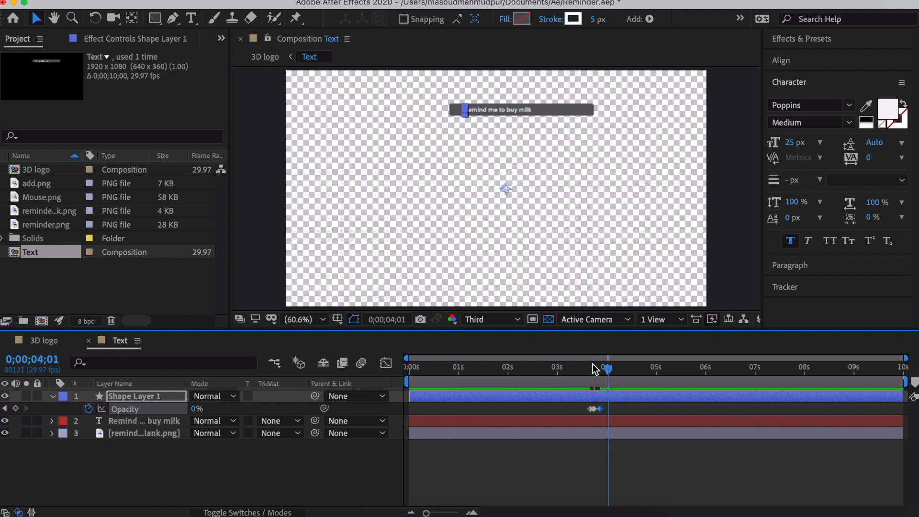
pyautogui.moveTo(194, 409); pyautogui.dragTo(269, 406)
pyautogui.moveTo(610, 370); pyautogui.dragTo(618, 370)
pyautogui.moveTo(195, 410); pyautogui.dragTo(108, 408)
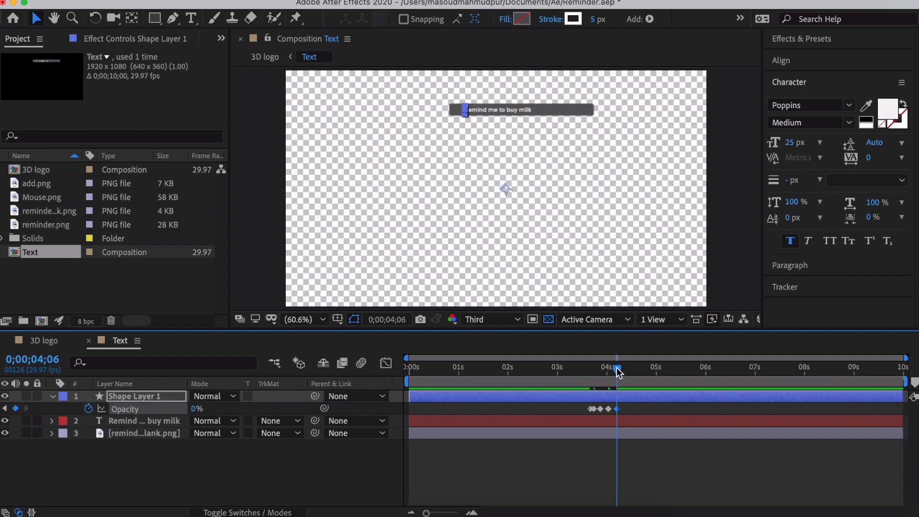
pyautogui.moveTo(617, 370); pyautogui.dragTo(619, 371)
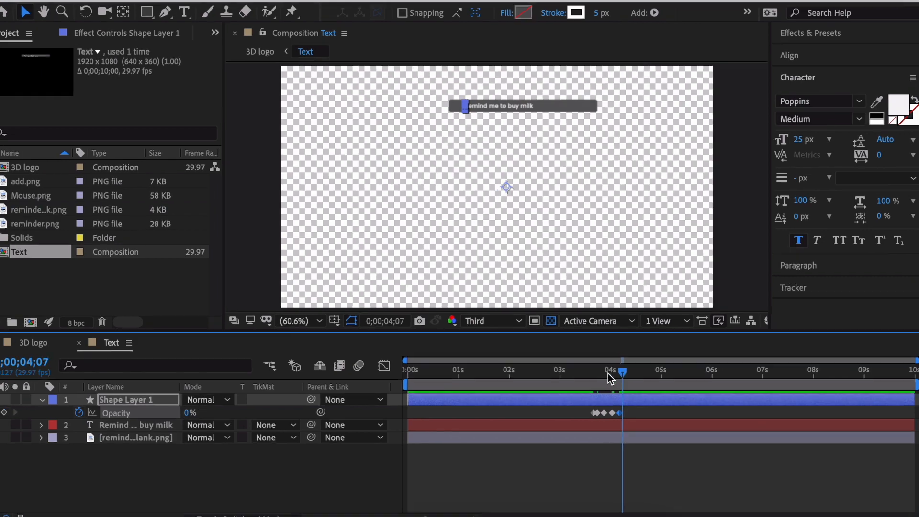
pyautogui.click(570, 372)
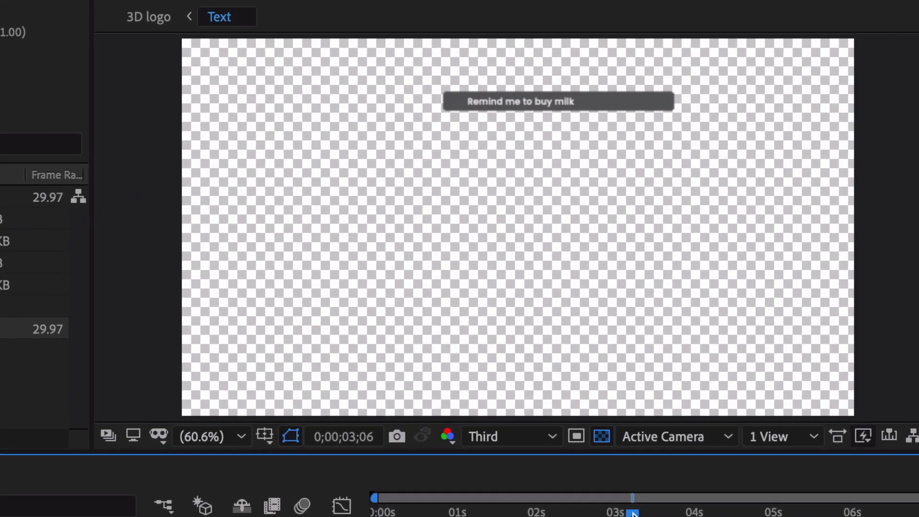
pyautogui.press('space')
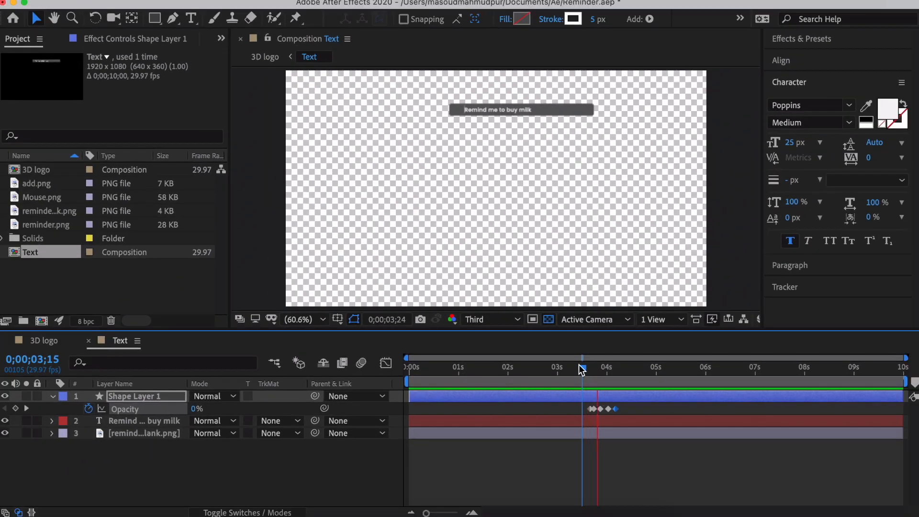
# - Add another blink to Shape Layer 1 with Opacity 100% at 0;00;04;10 and 0% at 0;00;04;15, and preview it
pyautogui.moveTo(580, 368); pyautogui.dragTo(634, 372)
pyautogui.moveTo(635, 373); pyautogui.dragTo(624, 370)
pyautogui.moveTo(195, 410); pyautogui.dragTo(268, 408)
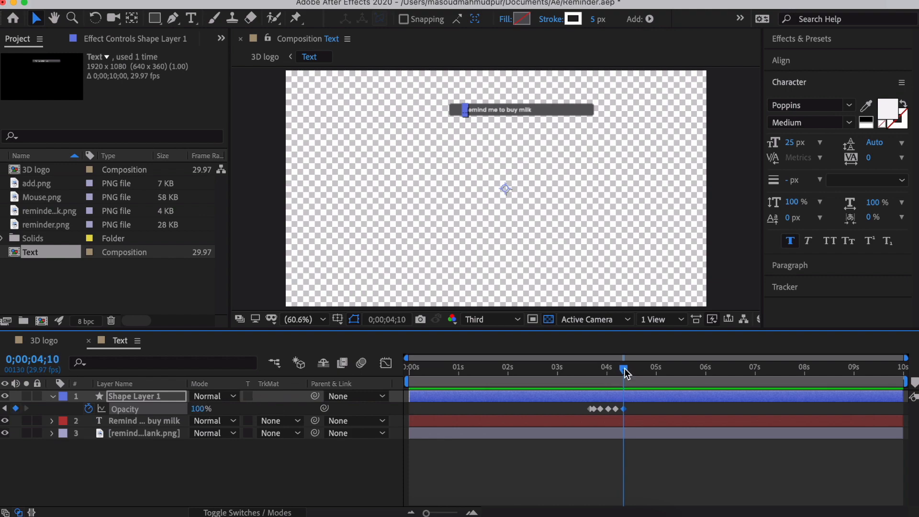
pyautogui.moveTo(624, 371); pyautogui.dragTo(632, 371)
pyautogui.moveTo(198, 410); pyautogui.dragTo(139, 409)
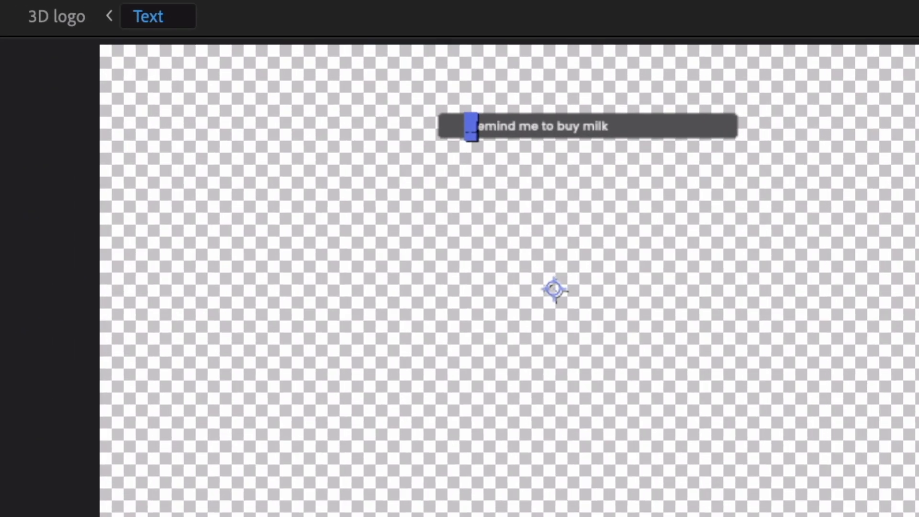
pyautogui.press('space')
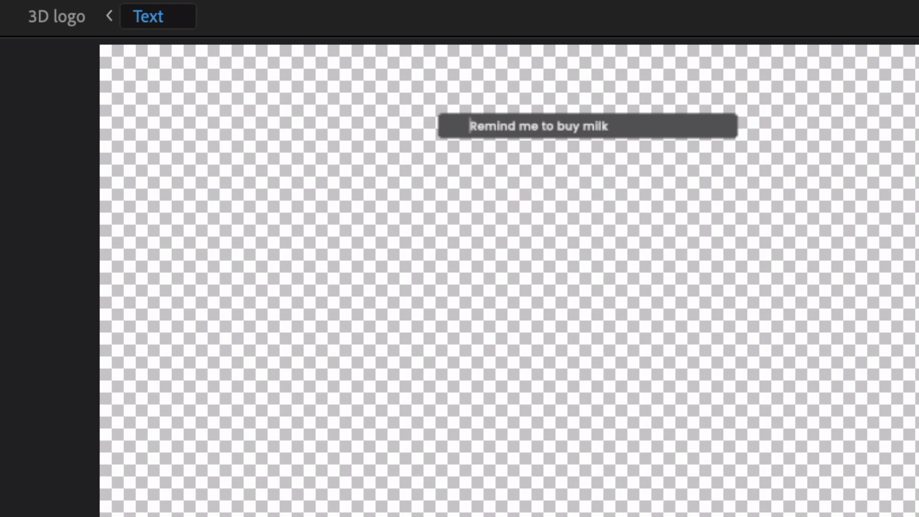
pyautogui.press('space')
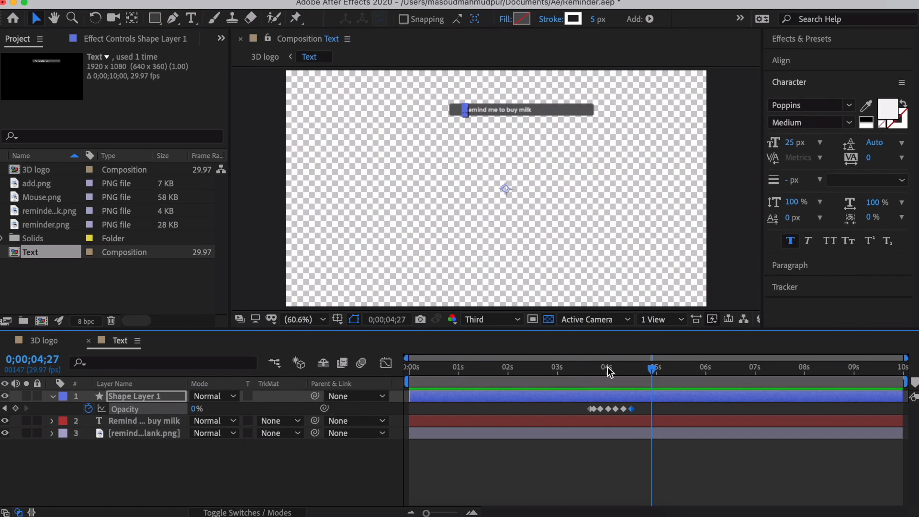
# - Switch to the All Panels workspace and apply the Typewriter preset to the "Remind me to buy milk" text layer at 0;00;04;15
pyautogui.click(141, 421)
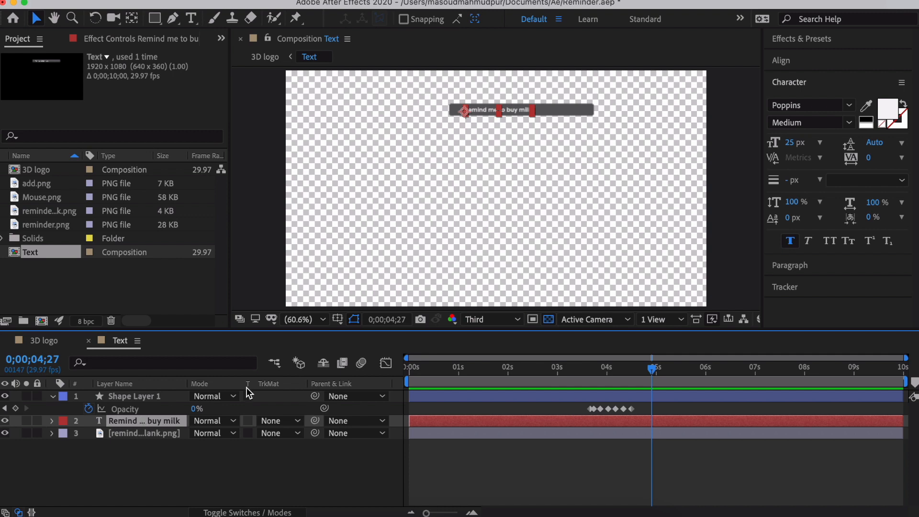
pyautogui.moveTo(651, 370); pyautogui.dragTo(631, 369)
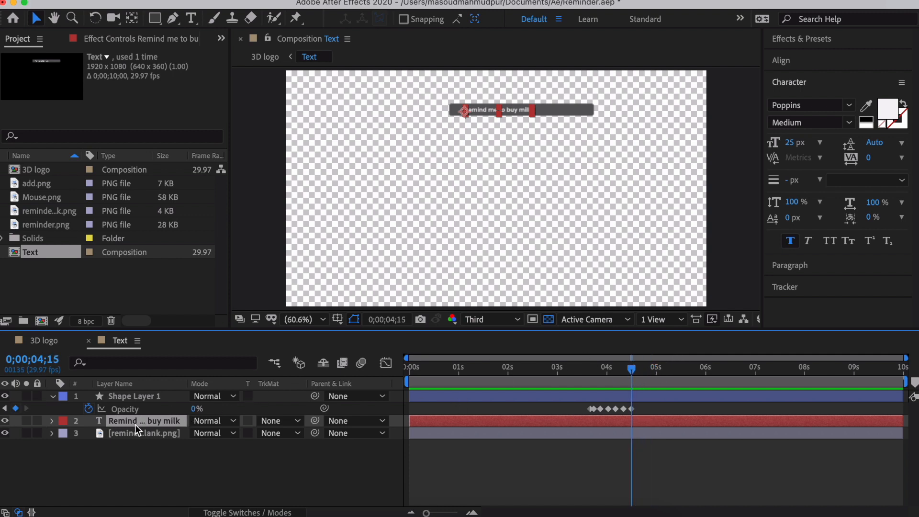
pyautogui.click(741, 19)
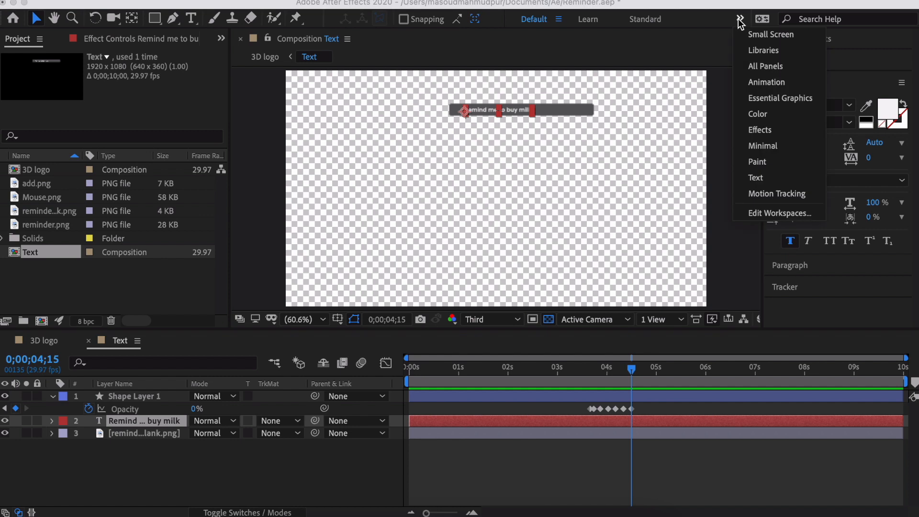
pyautogui.click(792, 67)
pyautogui.click(808, 81)
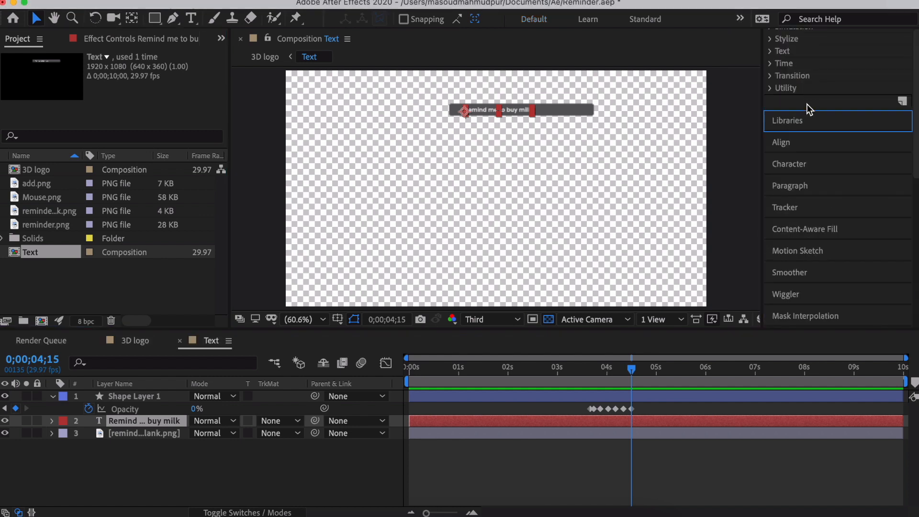
pyautogui.scroll(5, 829, 85)
pyautogui.click(820, 98)
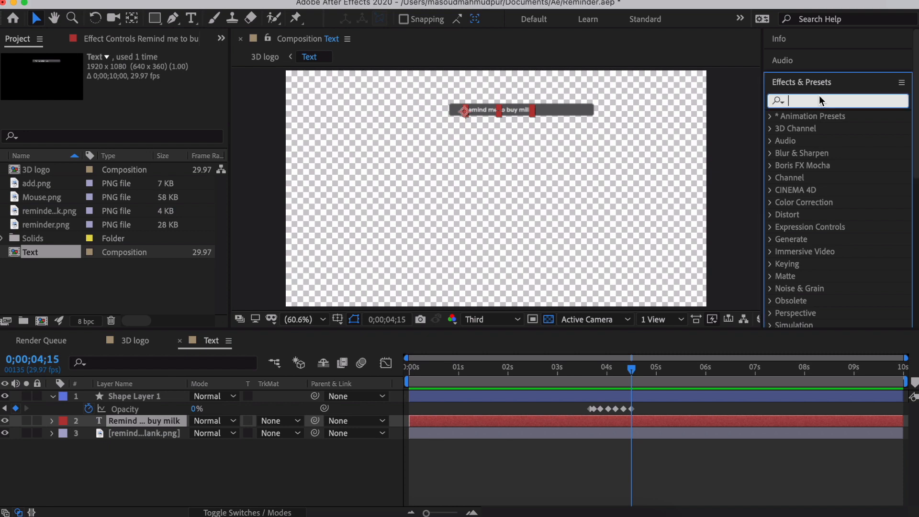
pyautogui.write('type')
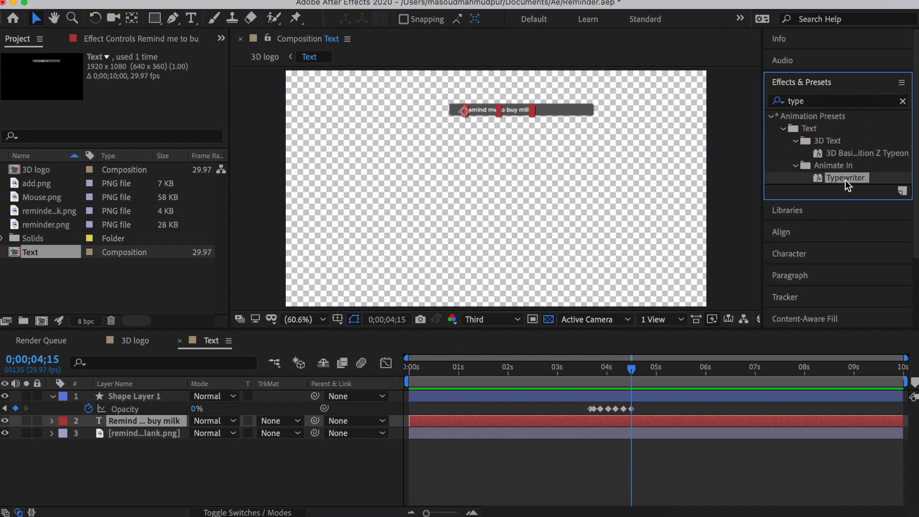
pyautogui.moveTo(846, 180); pyautogui.dragTo(155, 421)
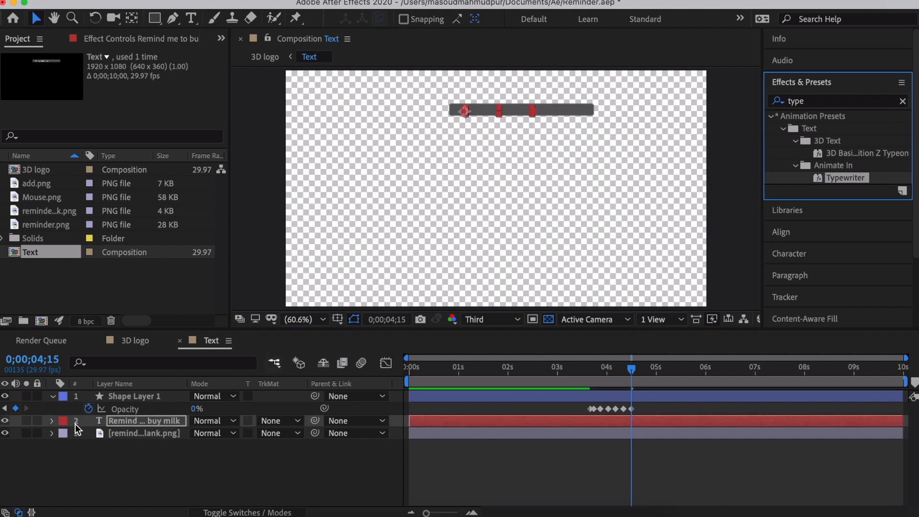
# - Reveal the Start keyframes of Range Selector 1 on the "Remind me to buy milk" layer and preview the typing animation
pyautogui.click(51, 421)
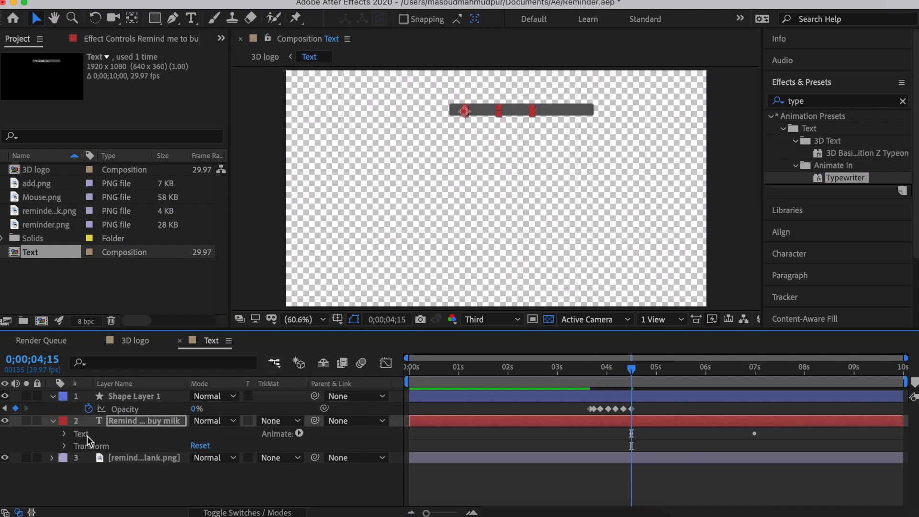
pyautogui.click(65, 434)
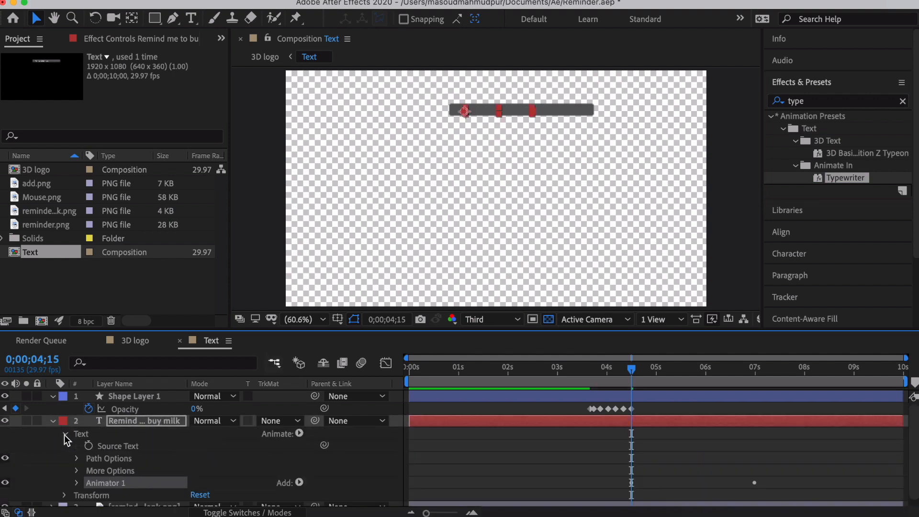
pyautogui.click(77, 483)
pyautogui.scroll(-3, 165, 439)
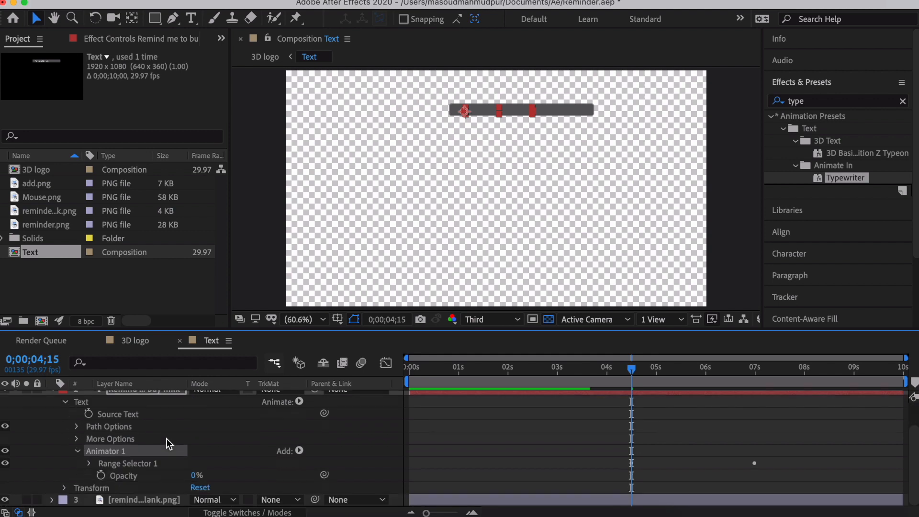
pyautogui.click(89, 465)
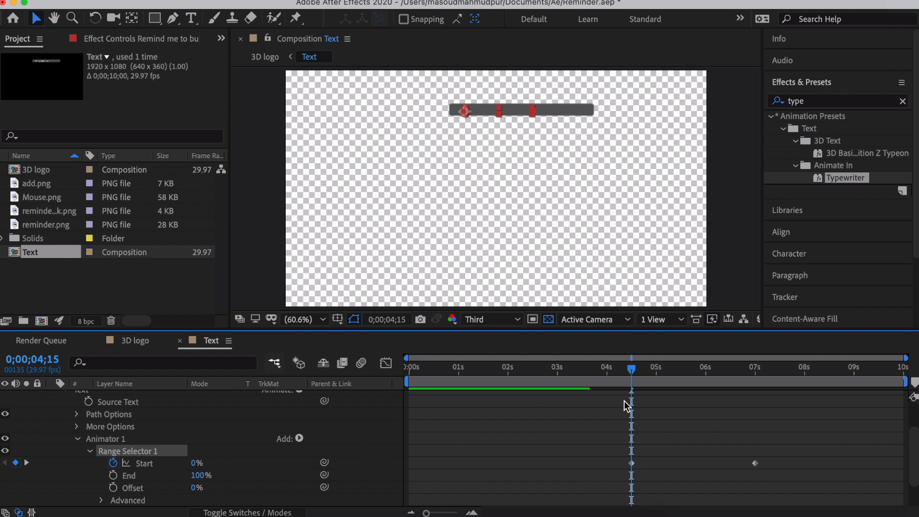
pyautogui.moveTo(634, 369); pyautogui.dragTo(608, 369)
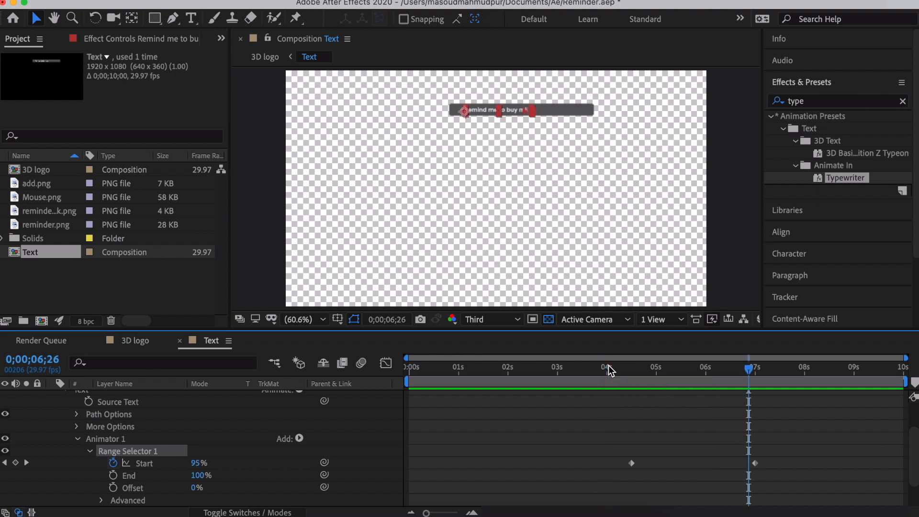
pyautogui.press('space')
# - Move the second Range Selector 1 Start keyframe to about 0;00;06;00, preview the faster typing, and collapse the layer properties
pyautogui.click(754, 462)
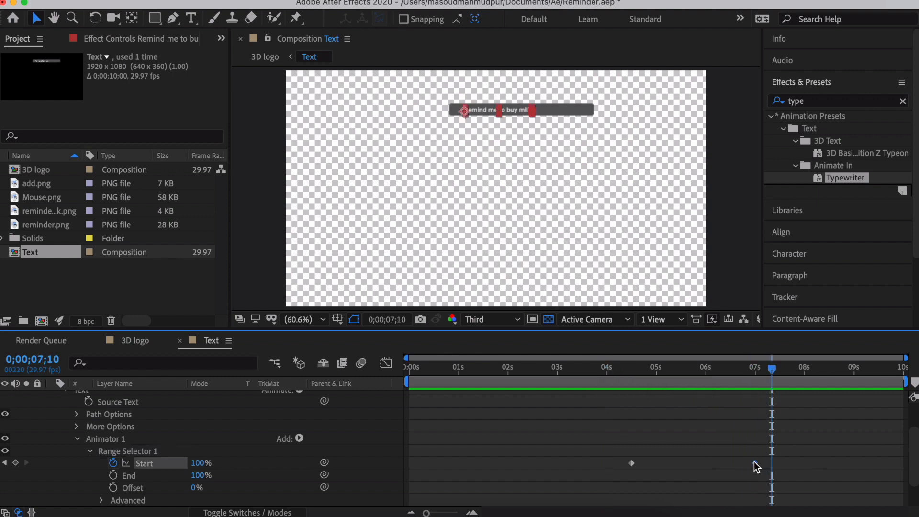
pyautogui.moveTo(755, 463); pyautogui.dragTo(707, 463)
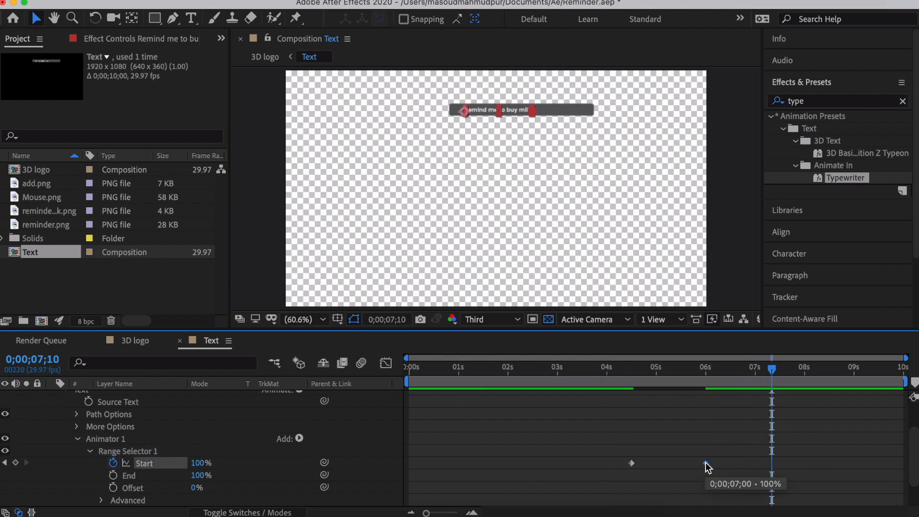
pyautogui.moveTo(772, 368); pyautogui.dragTo(613, 376)
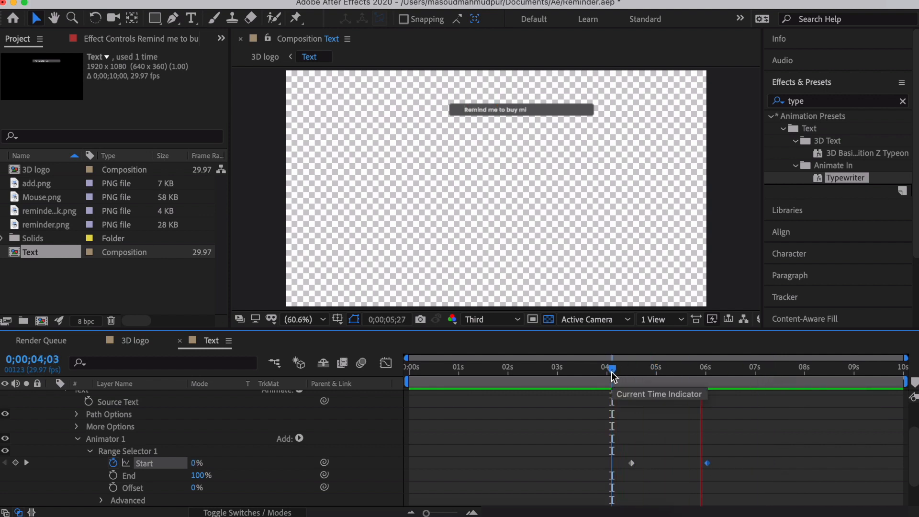
pyautogui.press('space')
pyautogui.scroll(3, 171, 412)
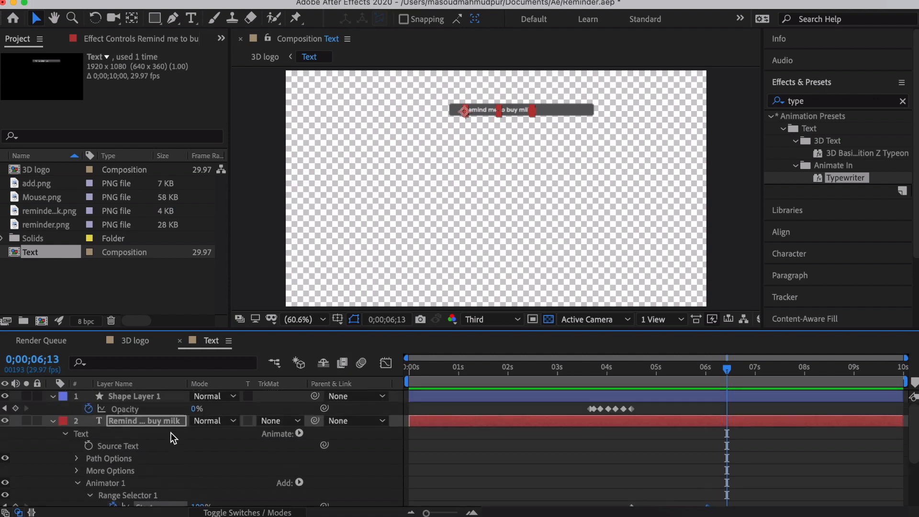
pyautogui.click(52, 422)
pyautogui.click(125, 434)
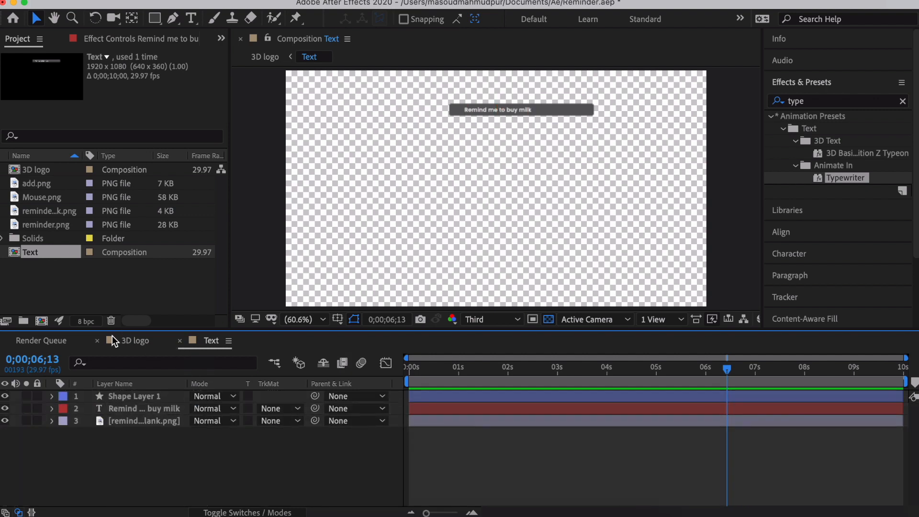
# - Switch to the 3D logo composition and preview its full animation from 0;00;00;00
pyautogui.click(125, 341)
pyautogui.click(7, 344)
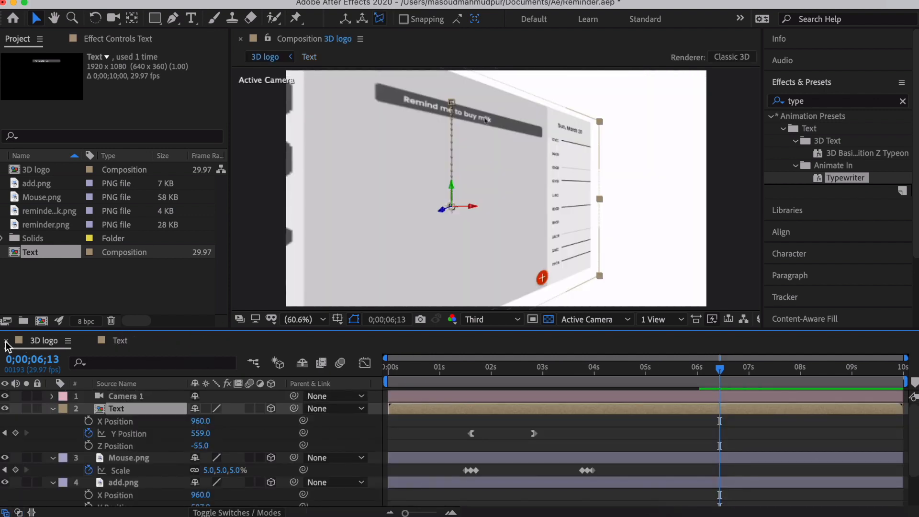
pyautogui.moveTo(719, 369); pyautogui.dragTo(384, 373)
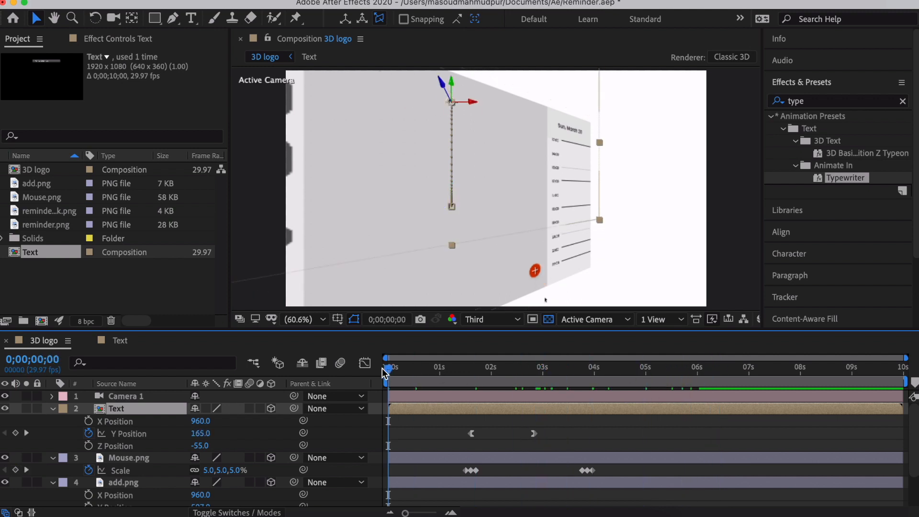
pyautogui.press('space')
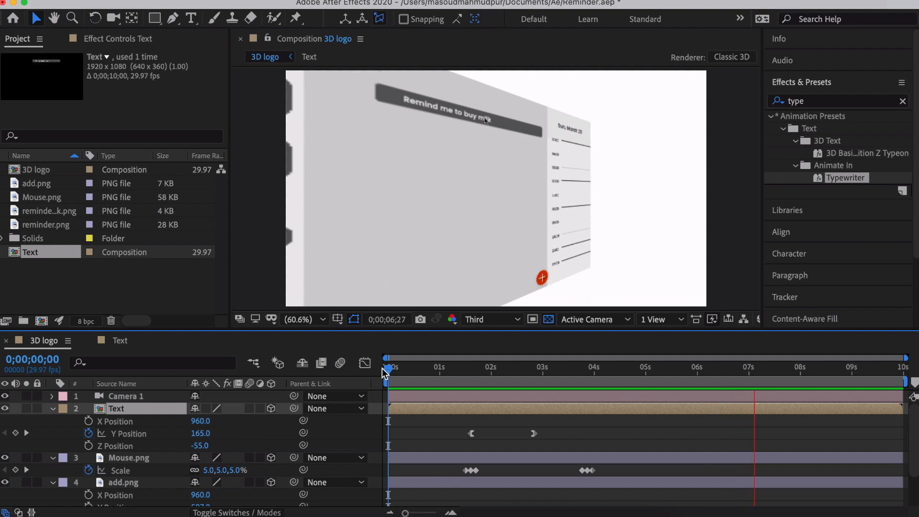
pyautogui.press('space')
# - Collapse the Text, Mouse.png and add.png layer properties and set the current time to 0;00;03;25
pyautogui.moveTo(740, 369); pyautogui.dragTo(721, 368)
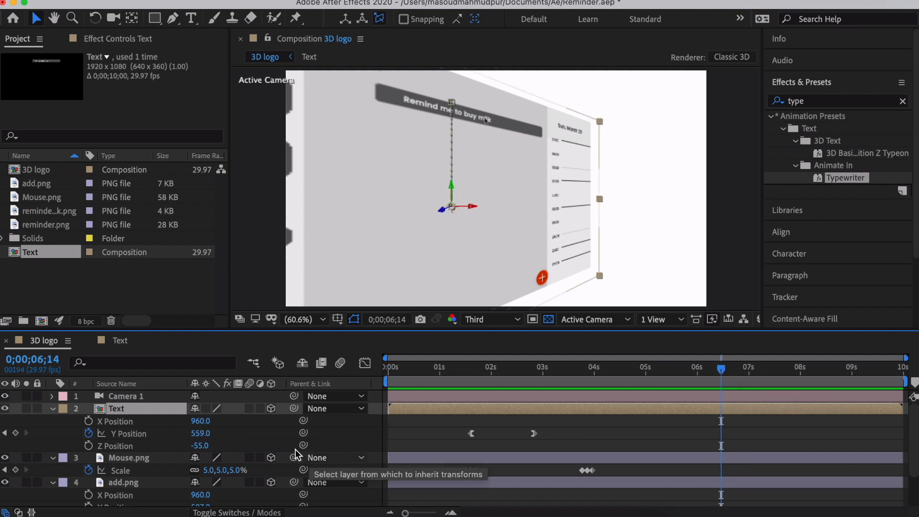
pyautogui.click(52, 409)
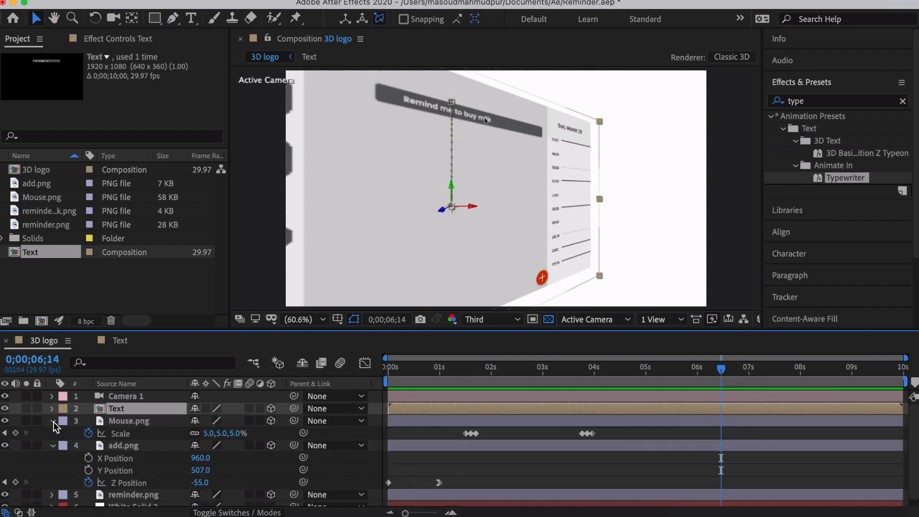
pyautogui.click(53, 421)
pyautogui.click(51, 433)
pyautogui.click(504, 371)
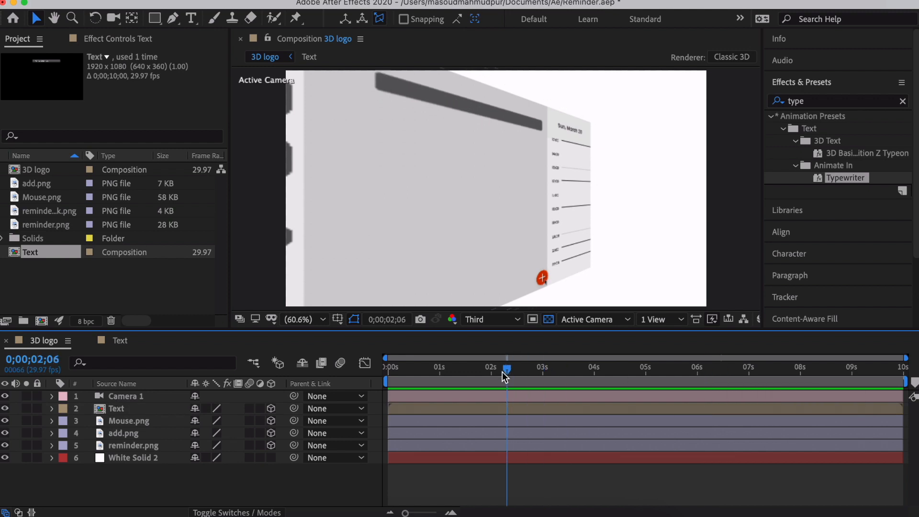
pyautogui.moveTo(503, 373); pyautogui.dragTo(586, 381)
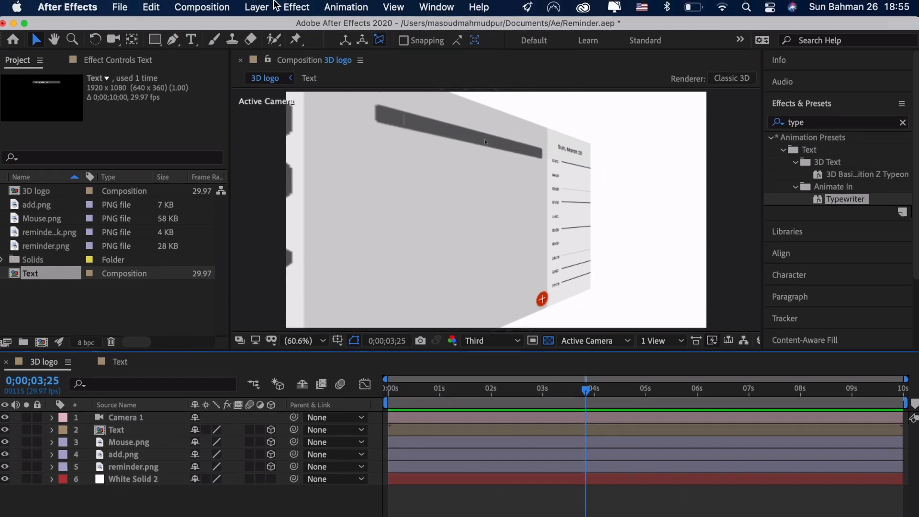
# - Add a new light of type Spot to the 3D logo composition, keeping the other light settings as offered
pyautogui.click(263, 6)
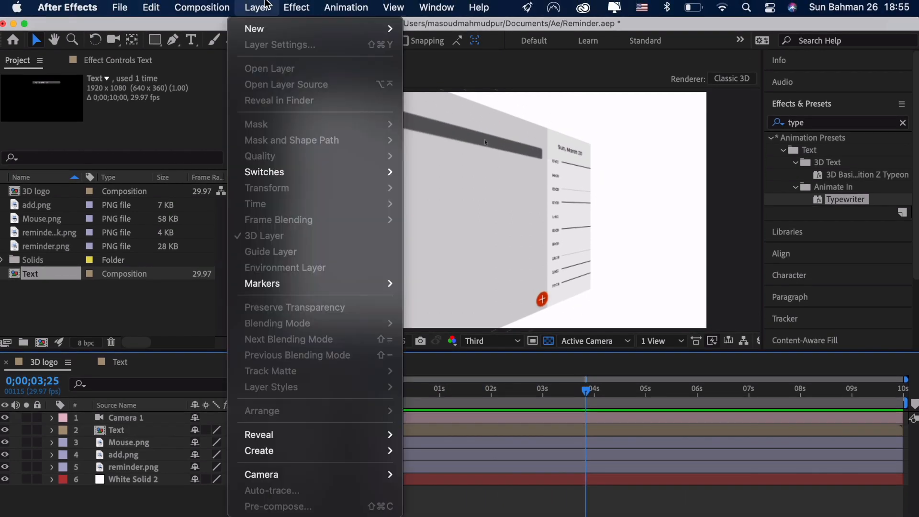
pyautogui.moveTo(273, 33)
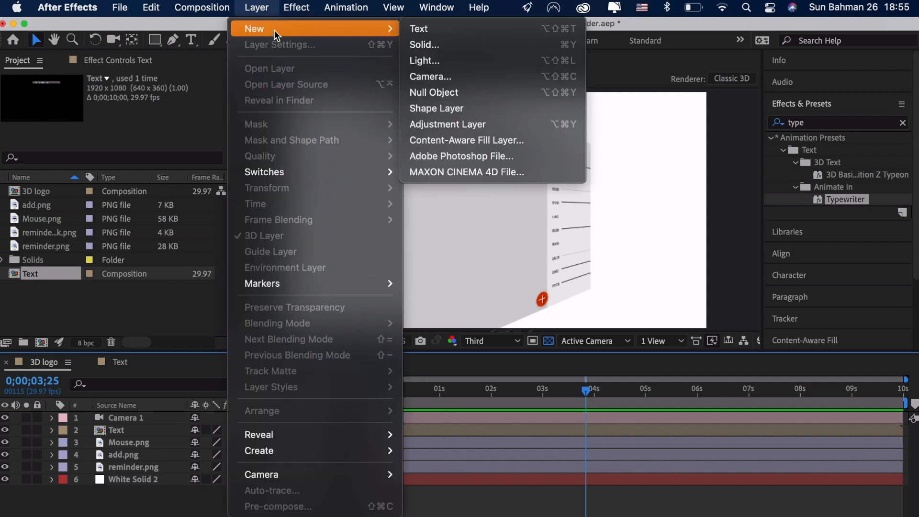
pyautogui.click(457, 63)
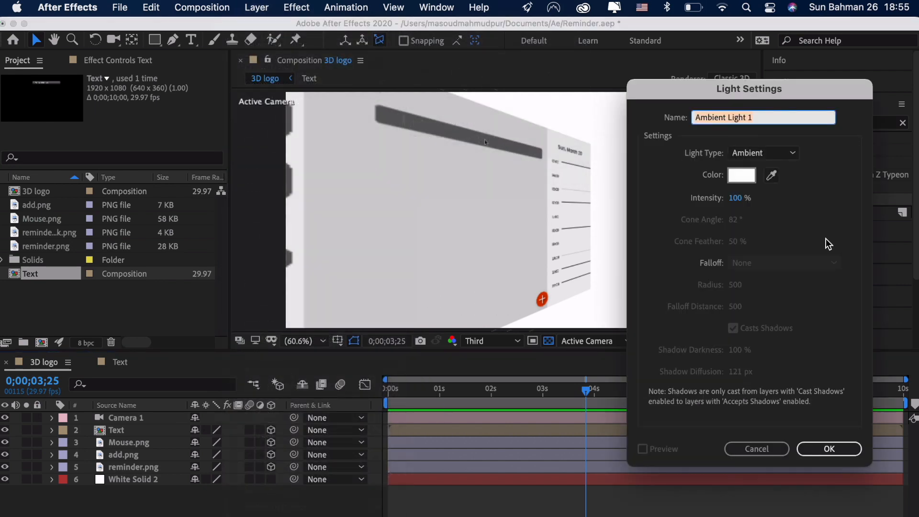
pyautogui.click(784, 158)
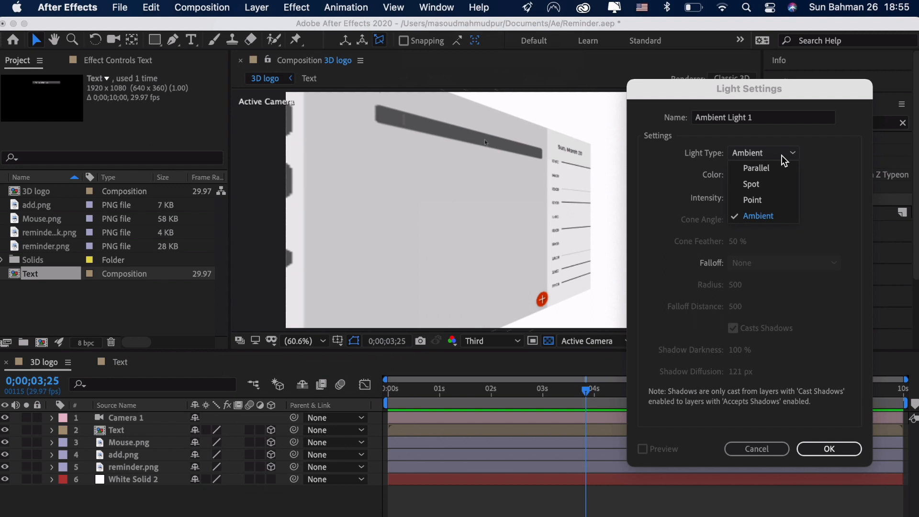
pyautogui.click(773, 185)
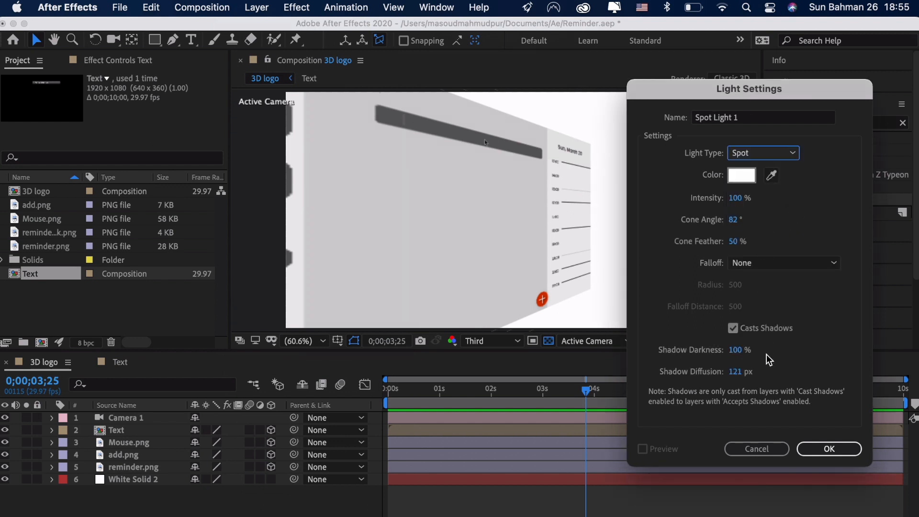
pyautogui.click(811, 450)
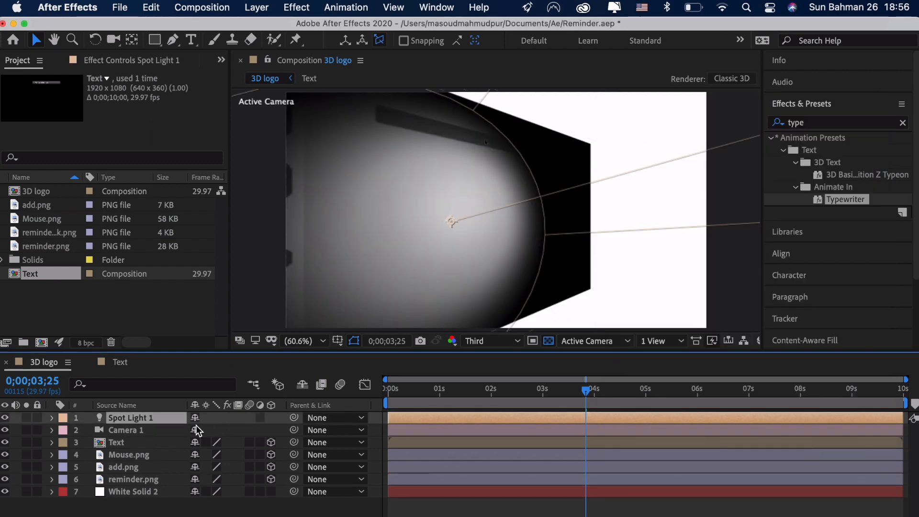
pyautogui.press('p')
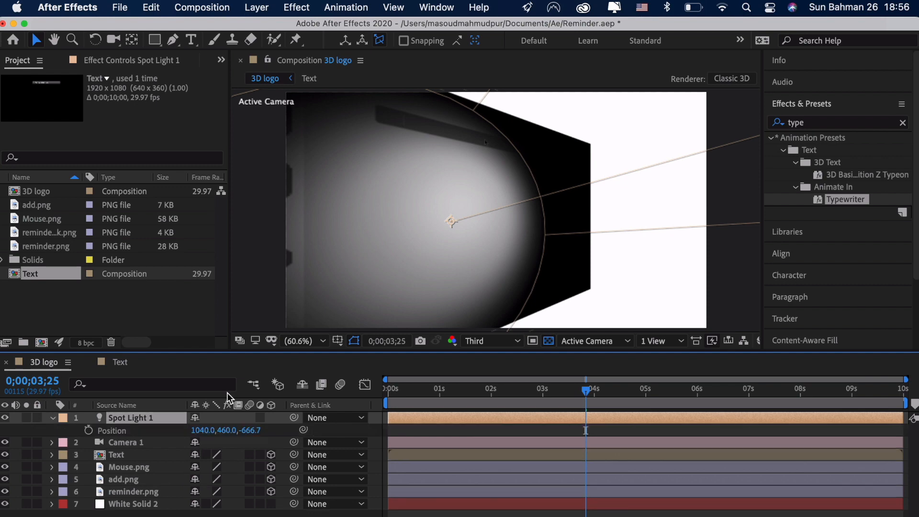
pyautogui.moveTo(249, 432); pyautogui.dragTo(270, 433)
pyautogui.press('super+z')
# - Shift Spot Light 1's point of interest slightly right and up in the active camera view, and collapse its properties
pyautogui.moveTo(451, 219); pyautogui.dragTo(483, 212)
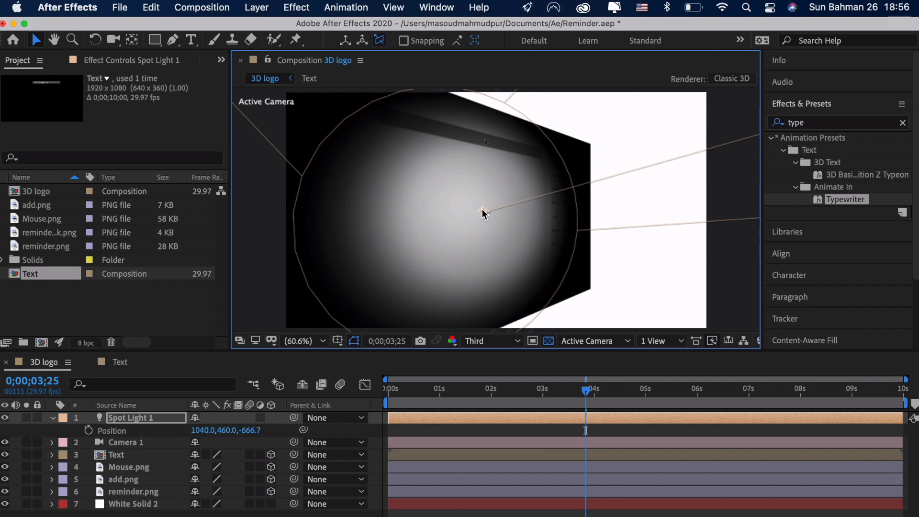
pyautogui.click(52, 419)
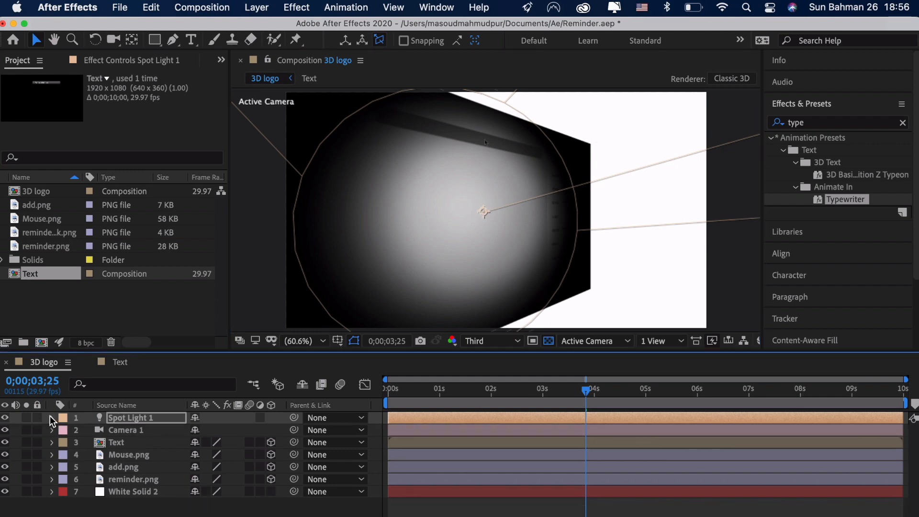
# - Set Accepts Lights to Off in the material options of the reminder.png layer, leaving Accepts Shadows On
pyautogui.click(156, 493)
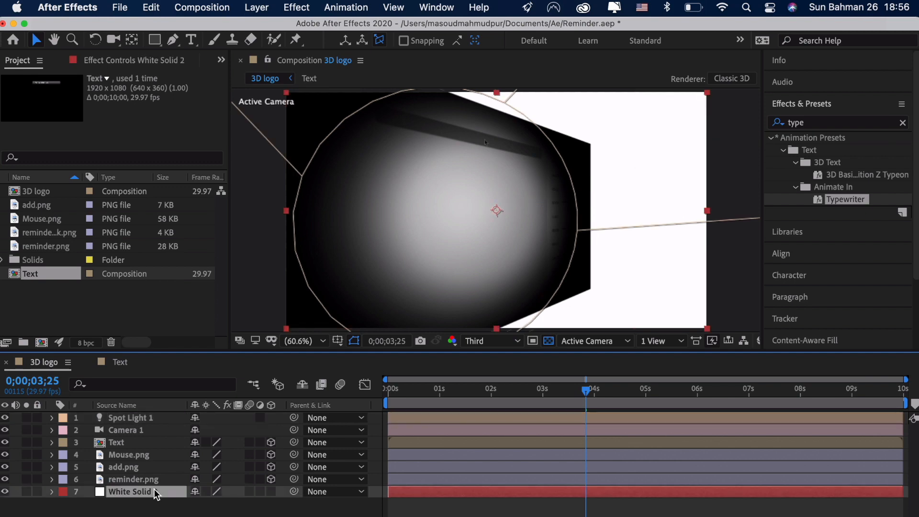
pyautogui.click(153, 480)
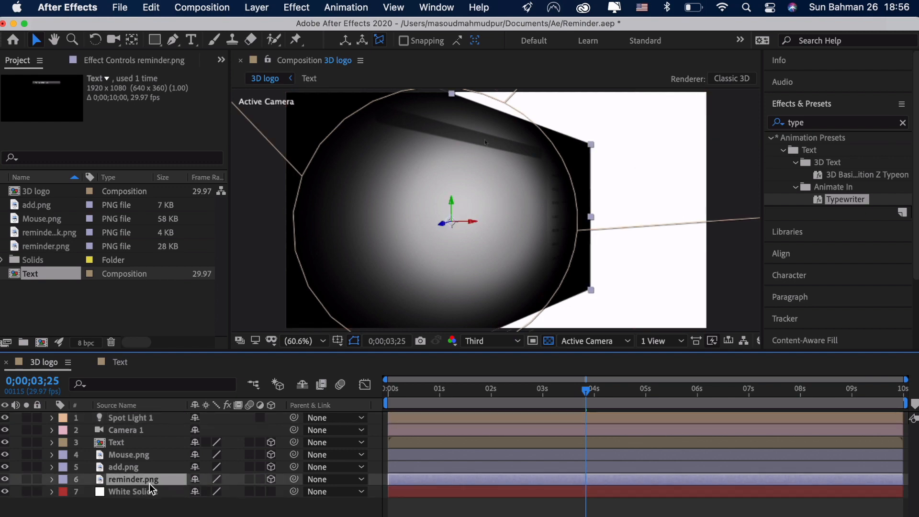
pyautogui.click(51, 480)
pyautogui.click(65, 431)
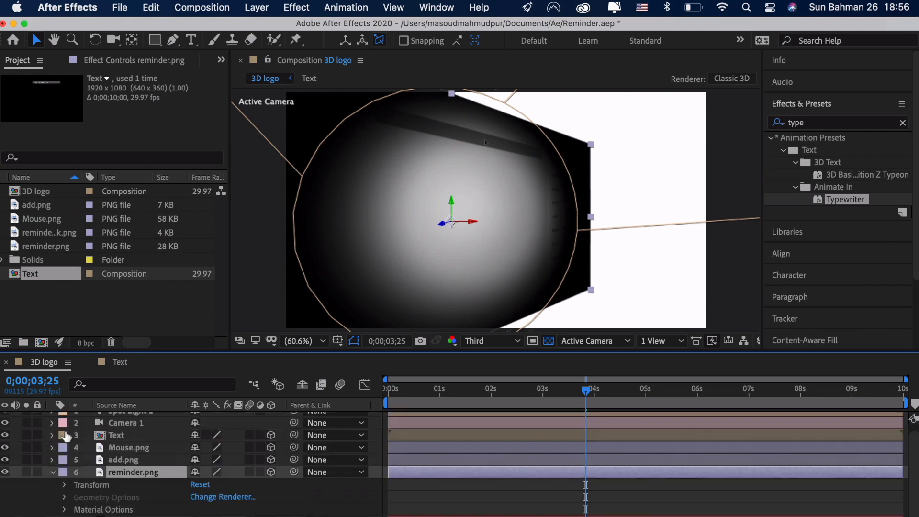
pyautogui.click(64, 510)
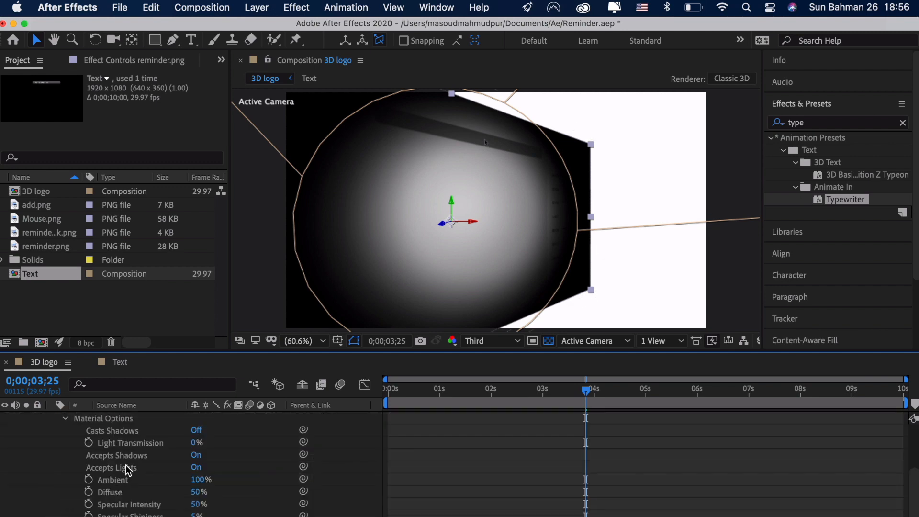
pyautogui.click(115, 433)
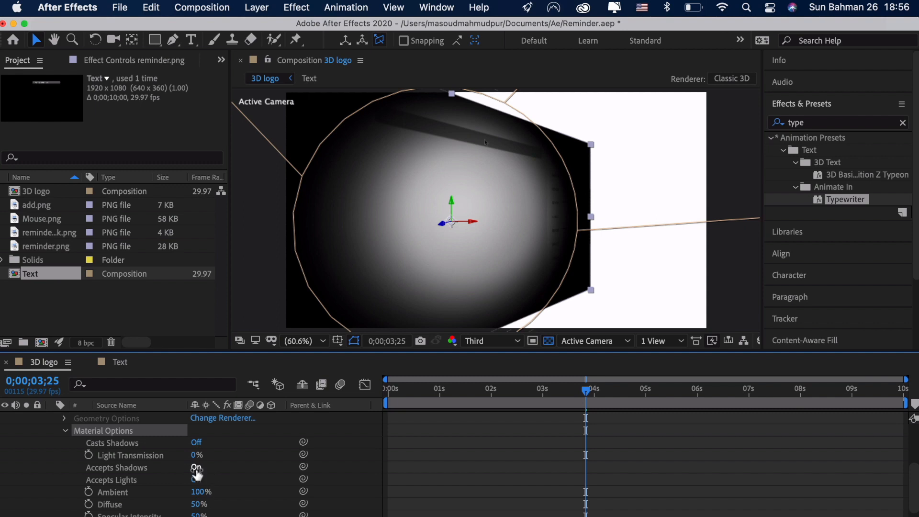
pyautogui.click(196, 468)
pyautogui.click(198, 468)
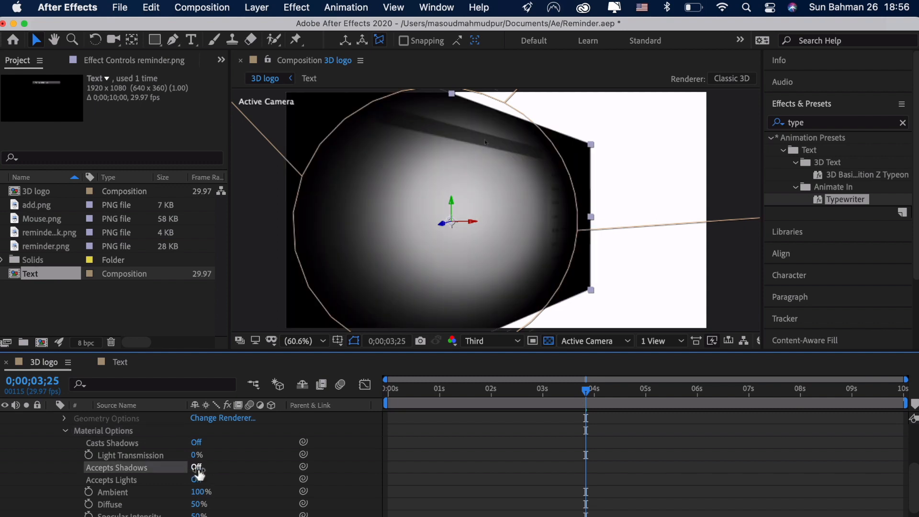
pyautogui.click(197, 468)
pyautogui.click(197, 479)
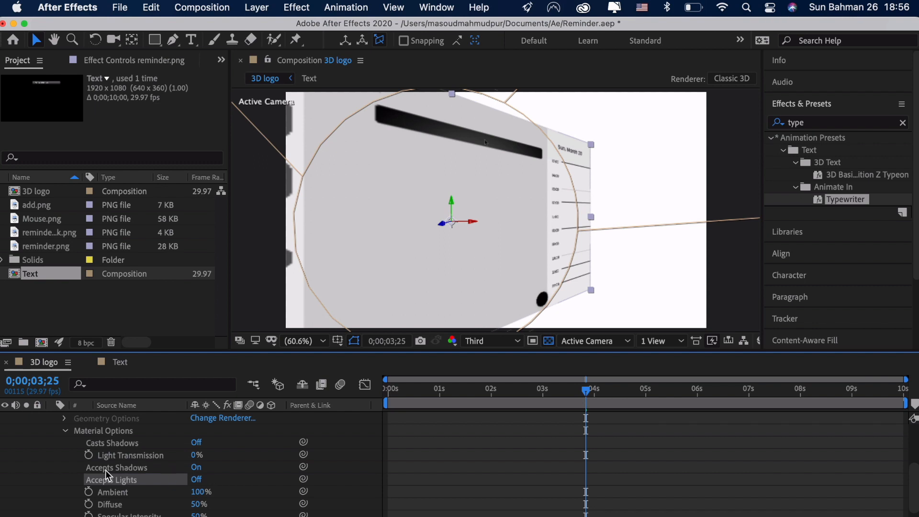
pyautogui.scroll(2, 102, 432)
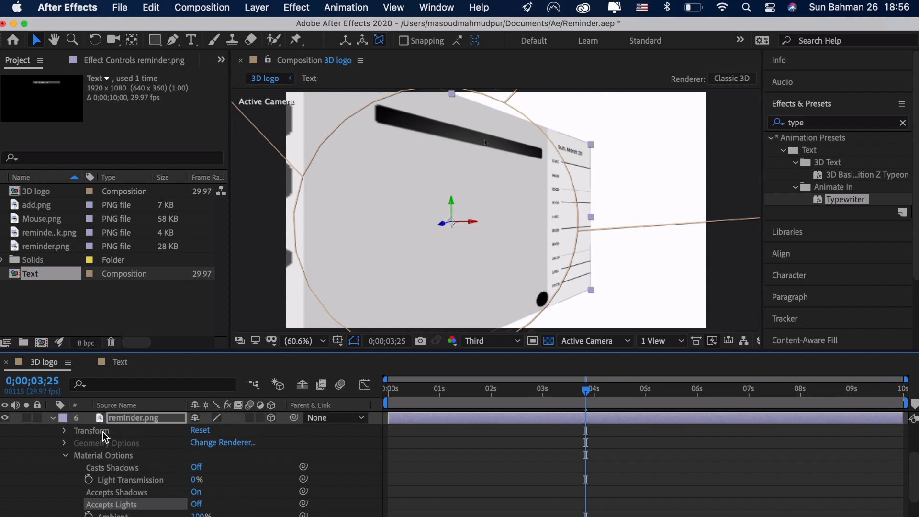
pyautogui.click(68, 458)
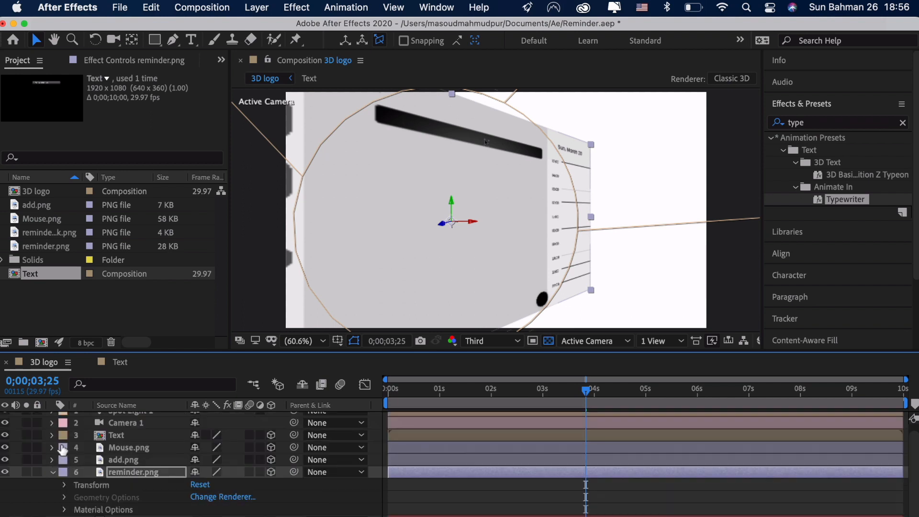
# - Collapse reminder.png, and in add.png's material options keep Casts Shadows On and set Accepts Lights to Off
pyautogui.click(51, 469)
pyautogui.click(114, 465)
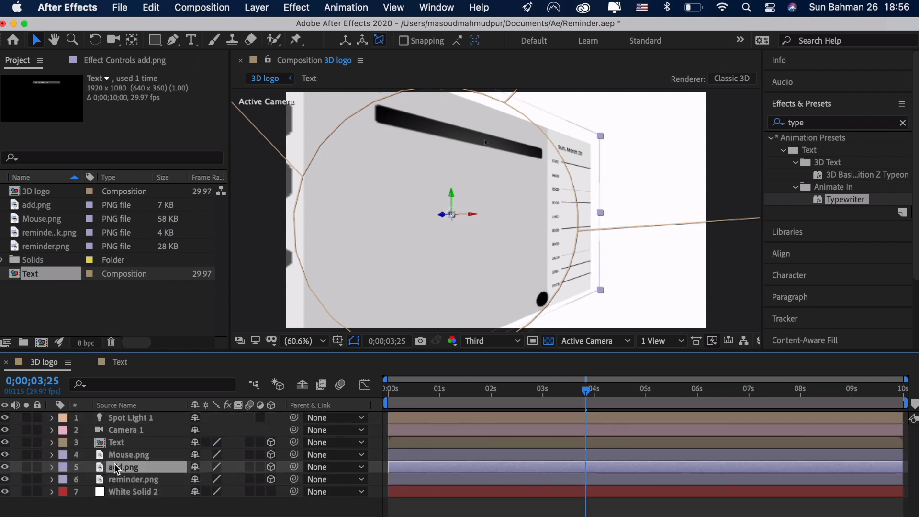
pyautogui.click(52, 466)
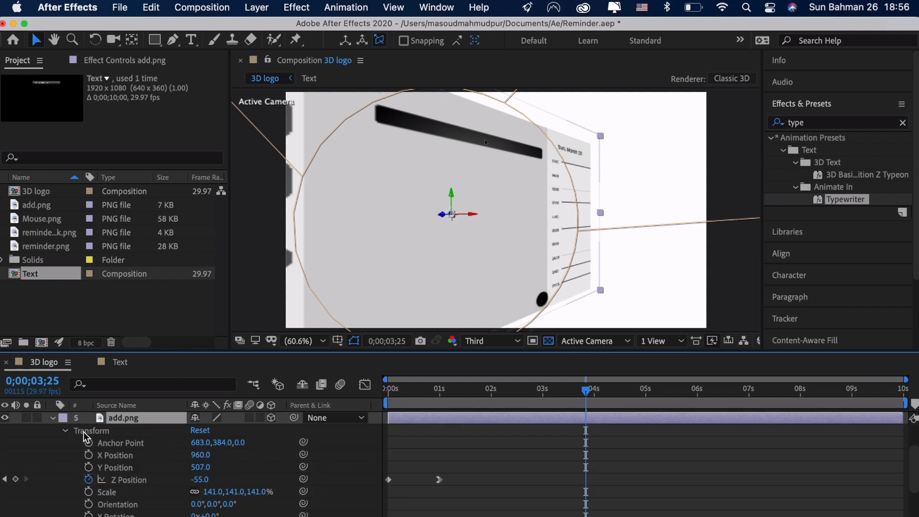
pyautogui.click(67, 432)
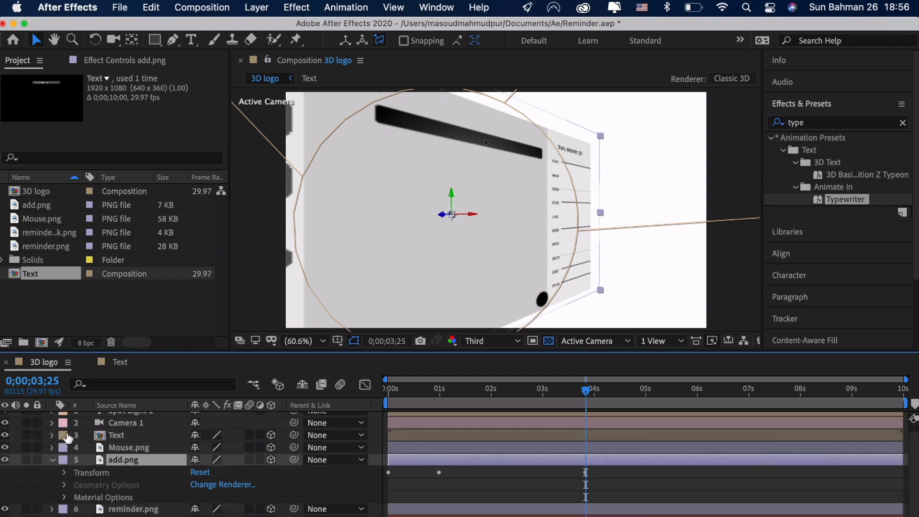
pyautogui.click(65, 498)
pyautogui.click(196, 431)
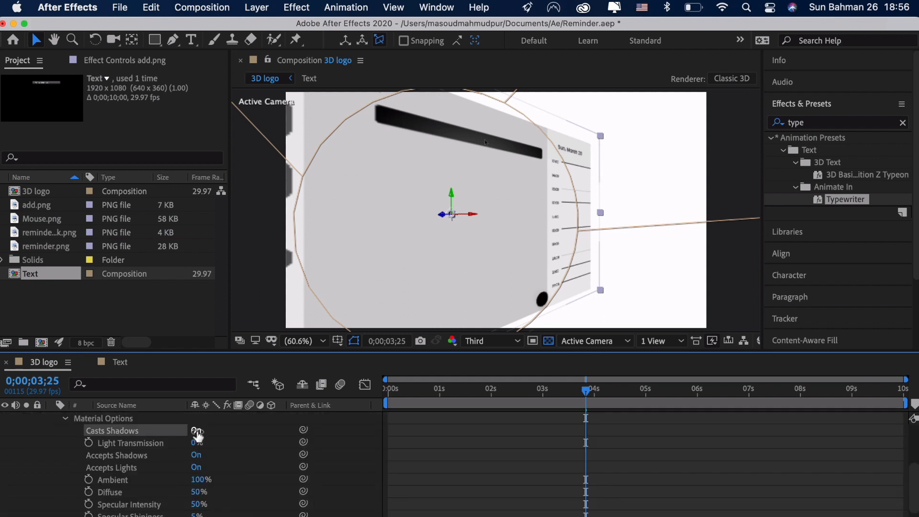
pyautogui.scroll(-1, 246, 455)
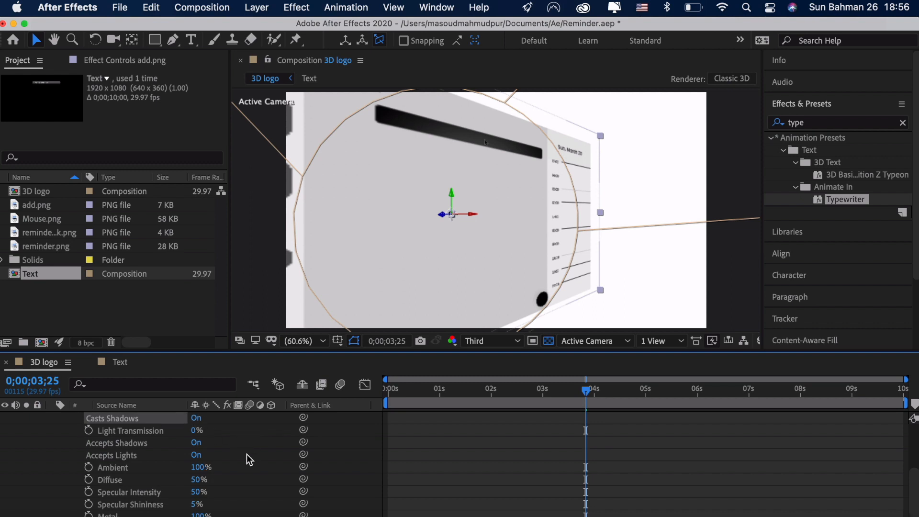
pyautogui.click(196, 455)
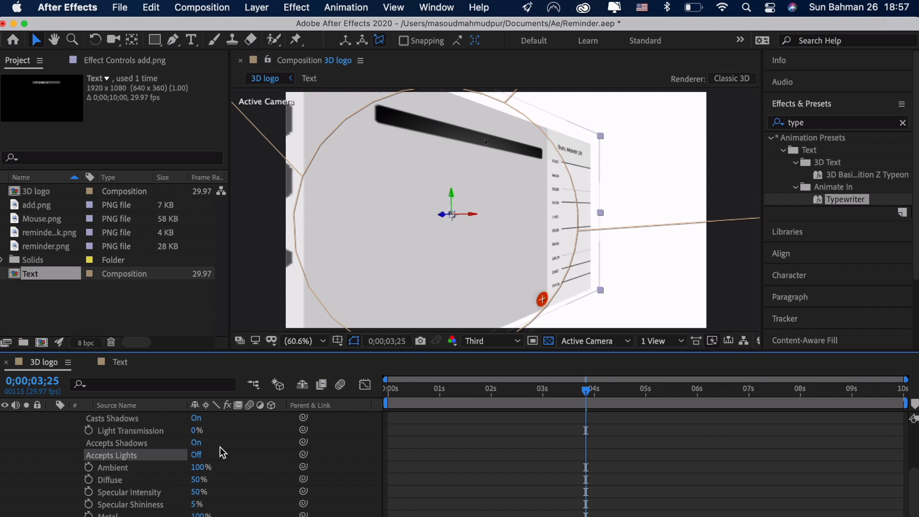
pyautogui.scroll(3, 216, 453)
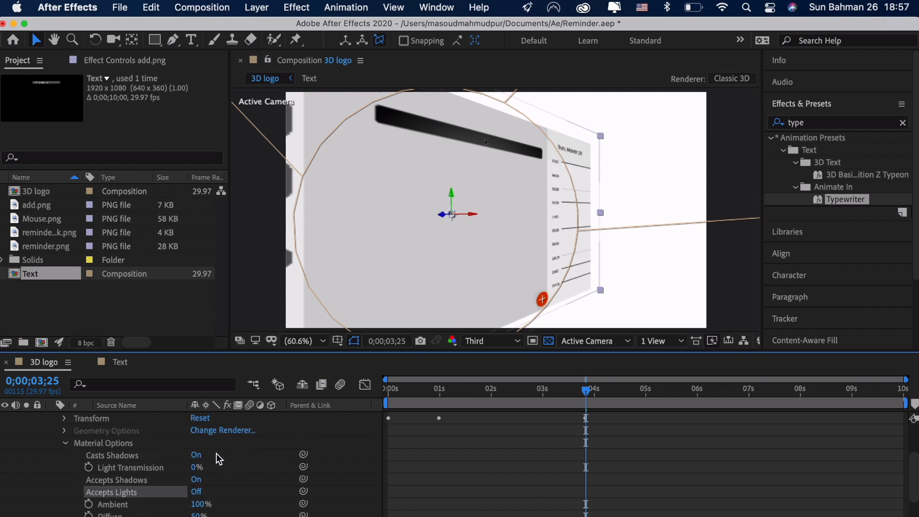
pyautogui.scroll(3, 64, 442)
pyautogui.click(52, 439)
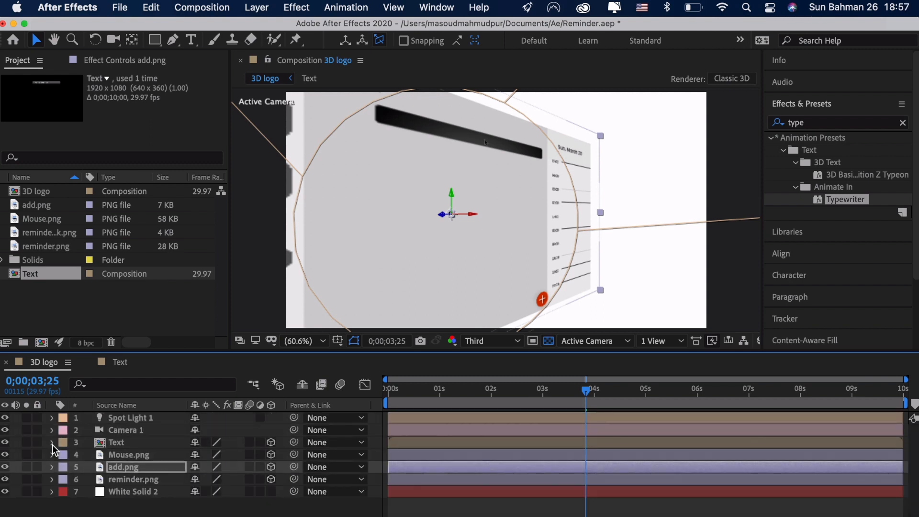
# - Set Casts Shadows to On and Accepts Lights to Off in the material options of the Mouse.png layer
pyautogui.click(102, 451)
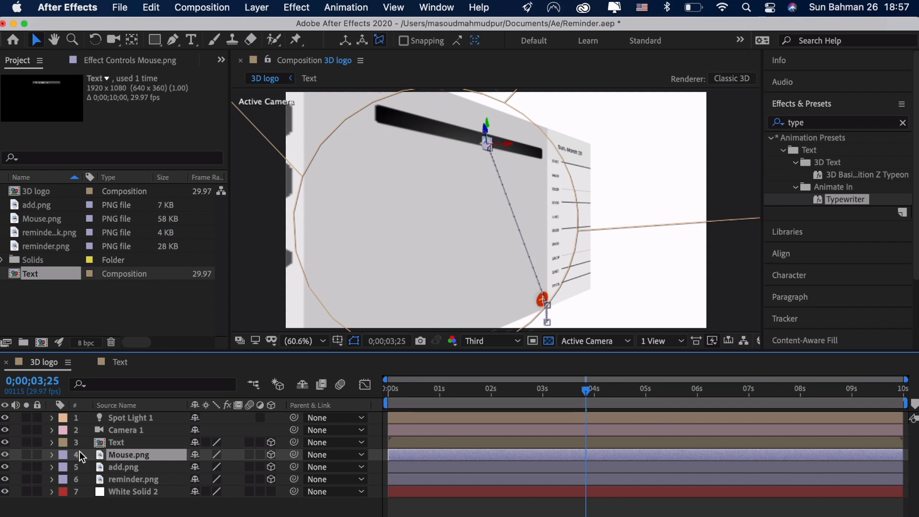
pyautogui.click(52, 455)
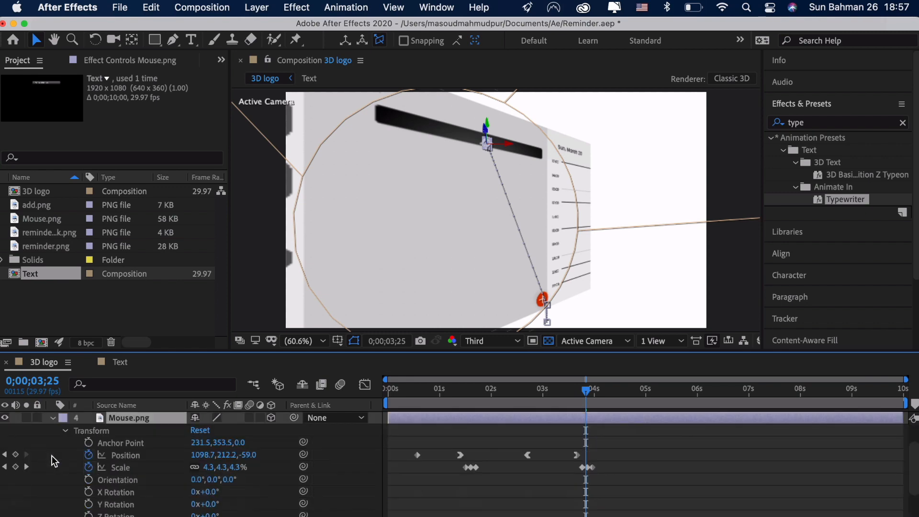
pyautogui.click(66, 433)
pyautogui.click(65, 484)
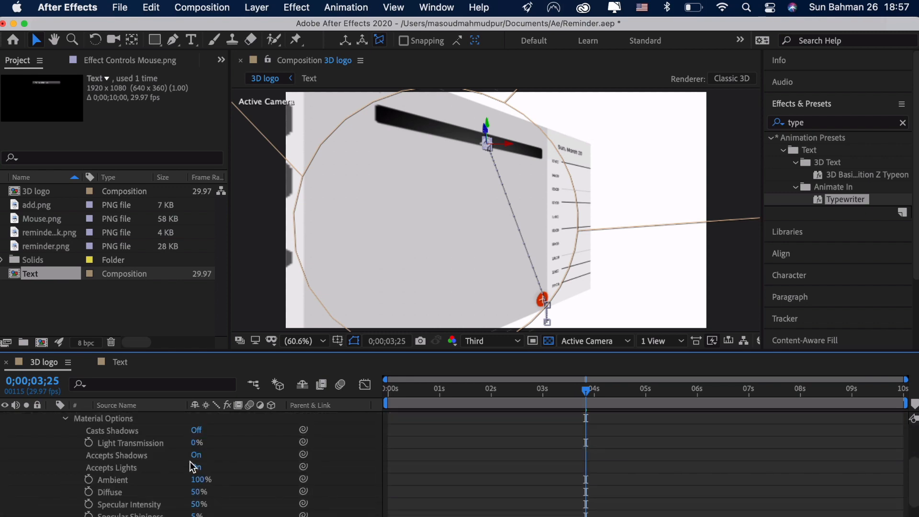
pyautogui.click(198, 431)
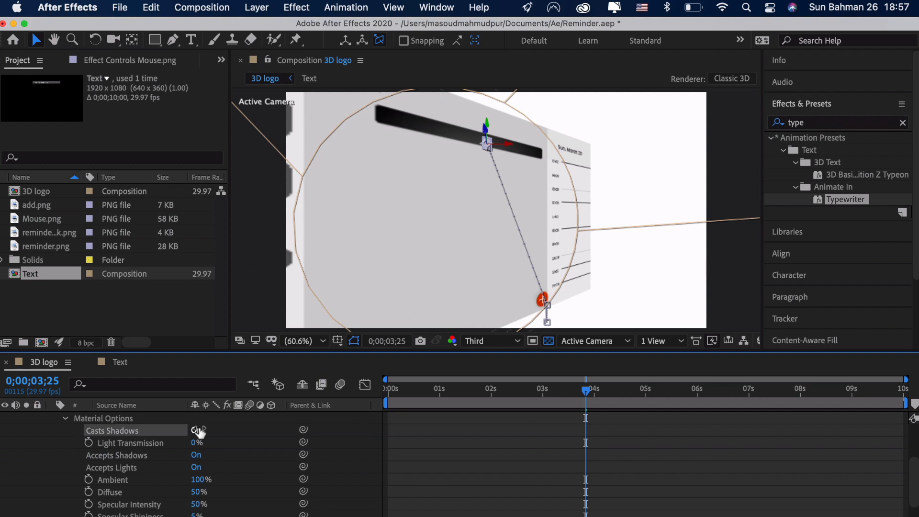
pyautogui.click(197, 468)
pyautogui.scroll(2, 112, 456)
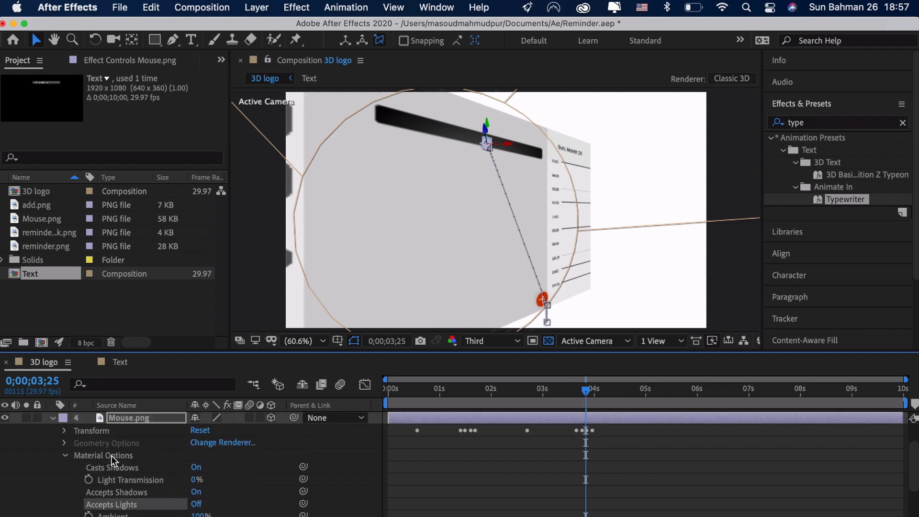
pyautogui.click(52, 419)
# - Set Casts Shadows to On and Accepts Lights to Off for the Text layer, and collapse its properties
pyautogui.click(112, 445)
pyautogui.click(52, 444)
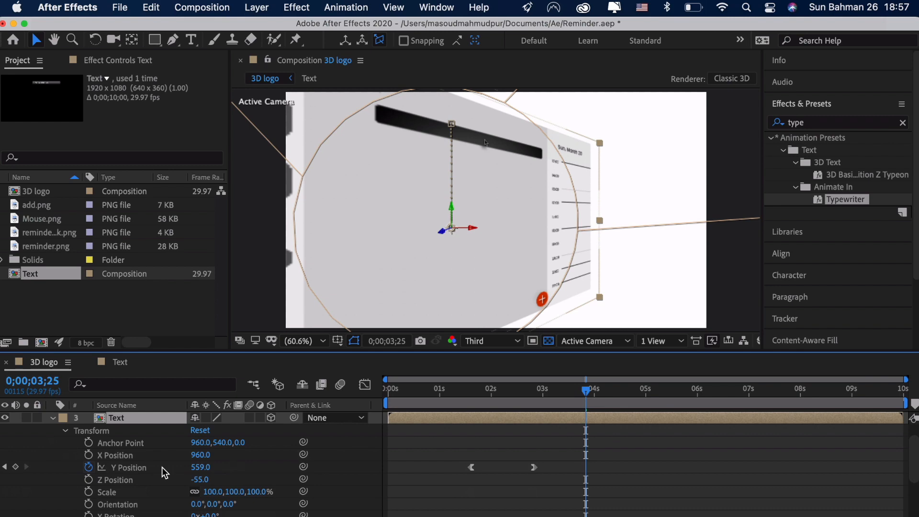
pyautogui.click(67, 431)
pyautogui.click(66, 470)
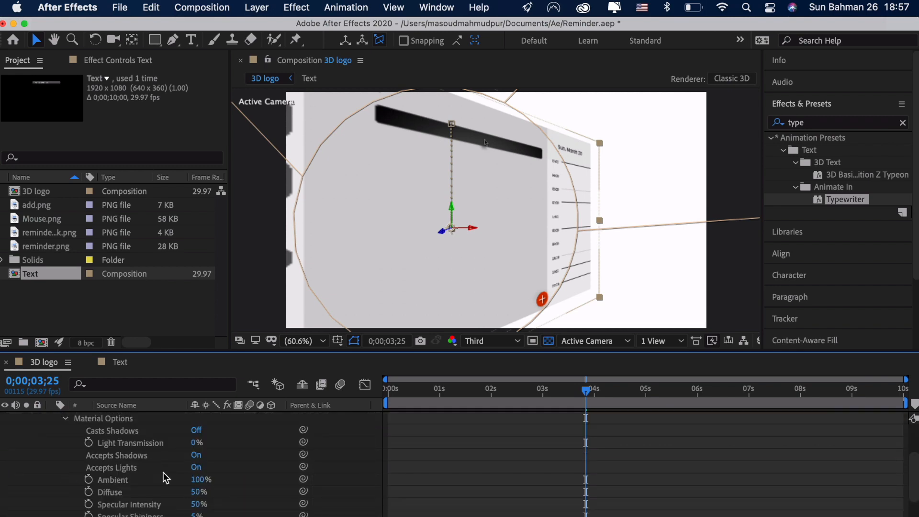
pyautogui.click(198, 433)
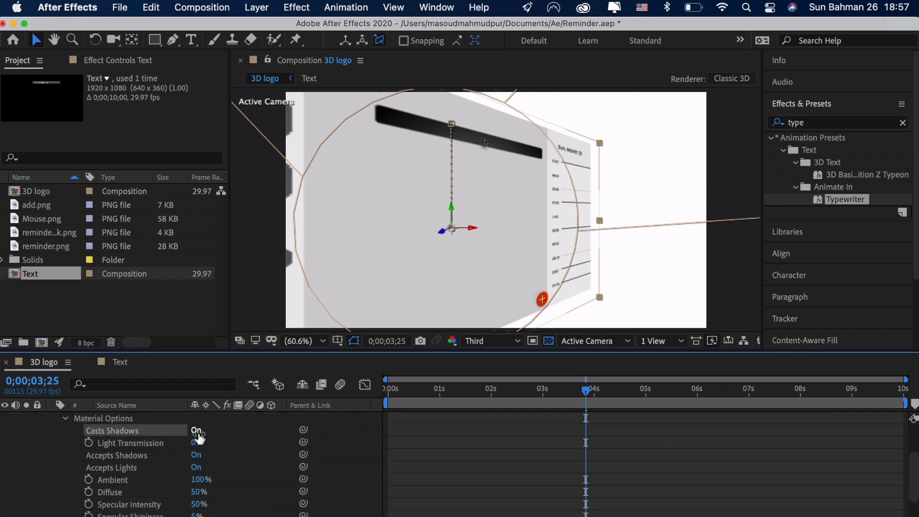
pyautogui.click(197, 467)
pyautogui.scroll(3, 237, 468)
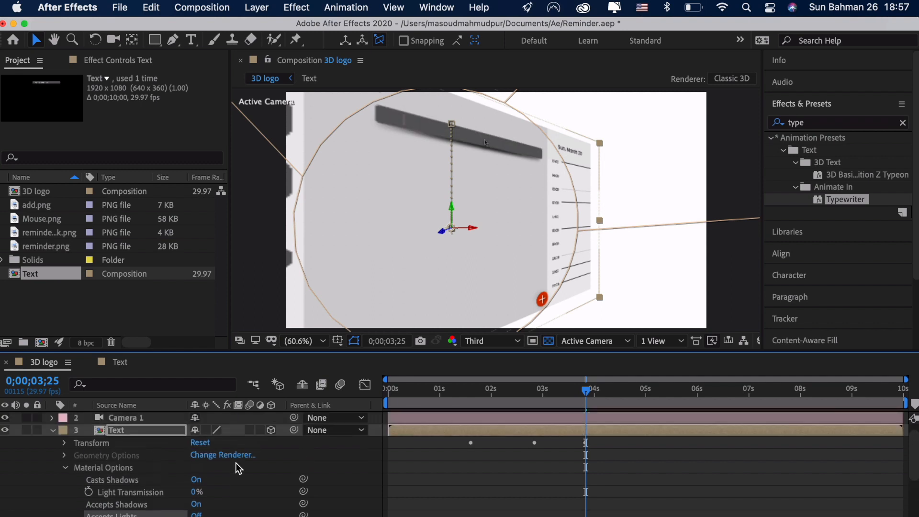
pyautogui.click(65, 468)
pyautogui.click(52, 442)
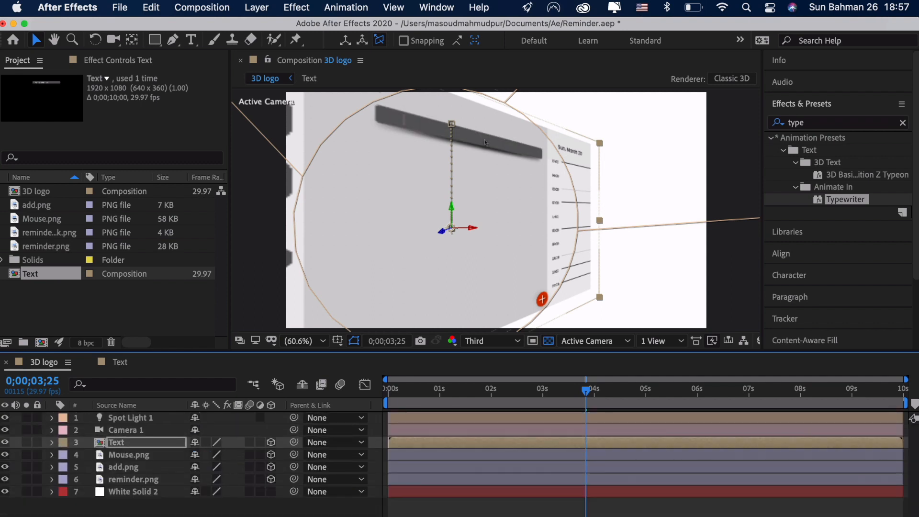
# - Deselect all layers and preview the shadows from about 1.5 seconds, stopping at 0;00;02;21
pyautogui.press('F2')
pyautogui.moveTo(587, 391); pyautogui.dragTo(467, 398)
pyautogui.press('space')
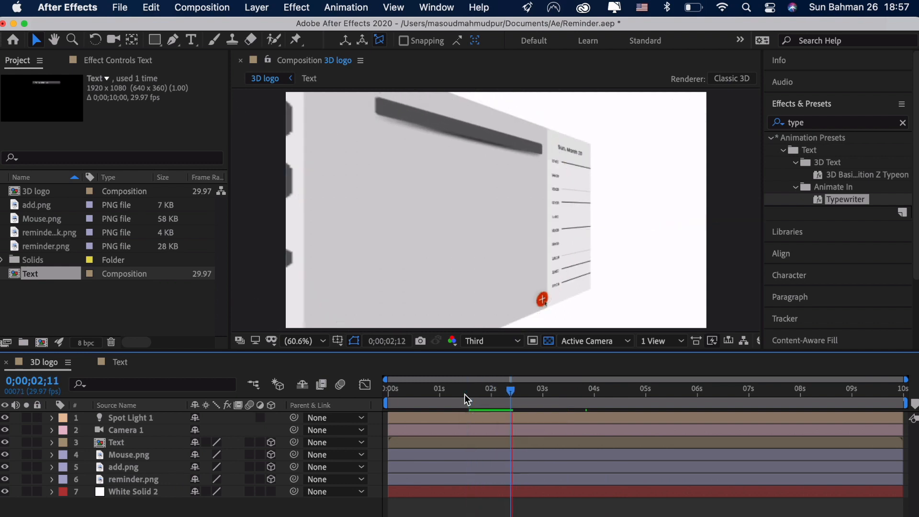
pyautogui.press('space')
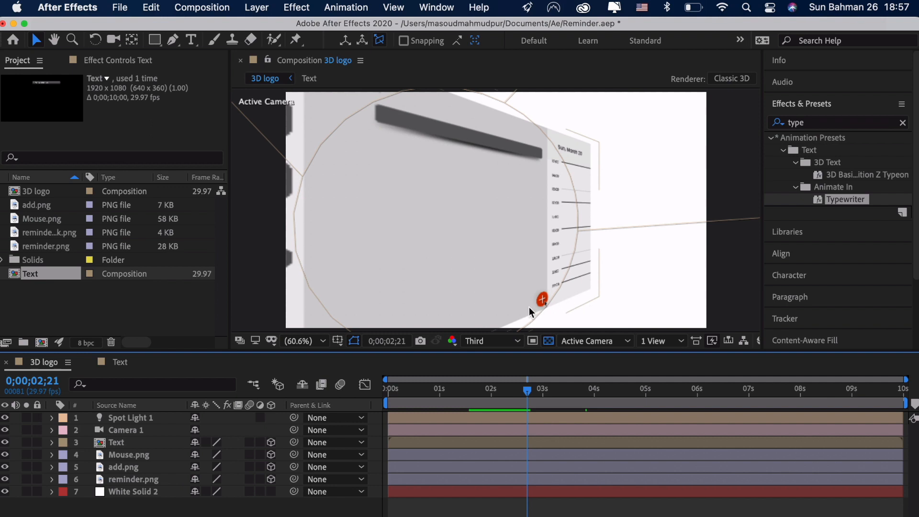
# - Change the light type of Spot Light 1 to Point
pyautogui.click(150, 421)
pyautogui.click(52, 417)
pyautogui.click(64, 431)
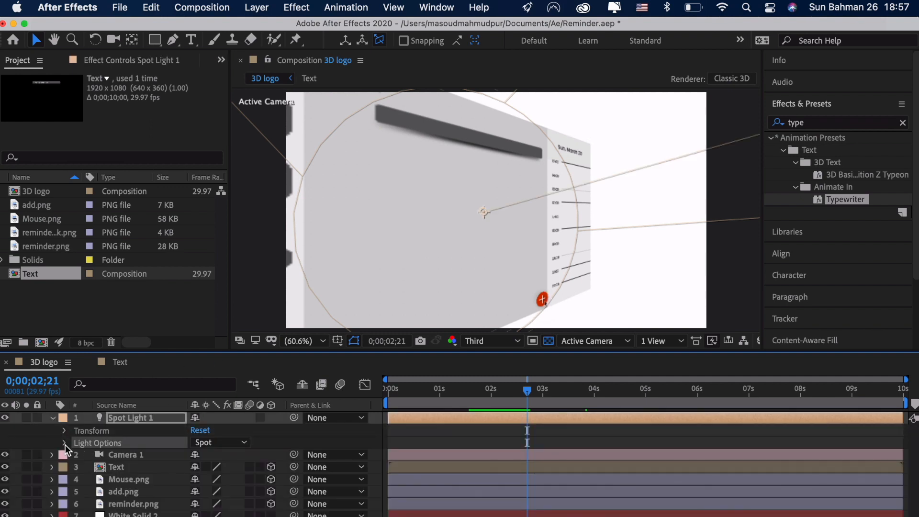
pyautogui.click(205, 442)
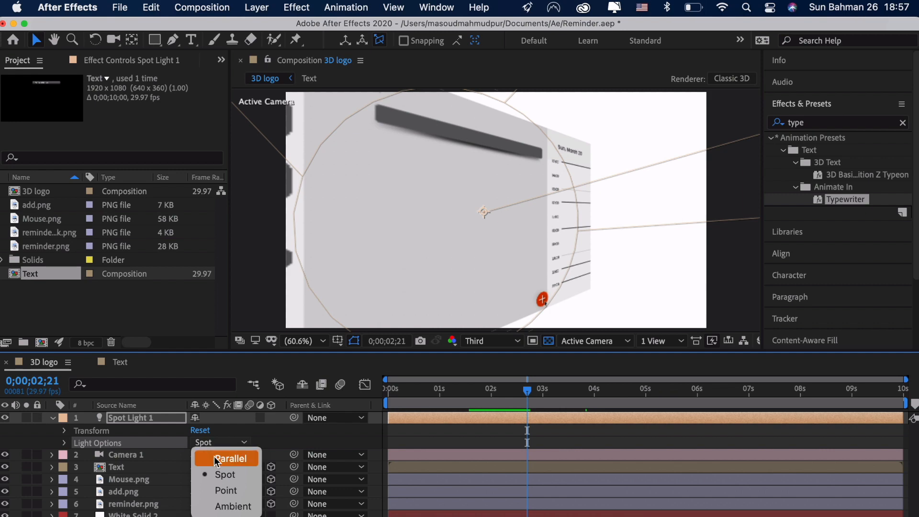
pyautogui.click(227, 489)
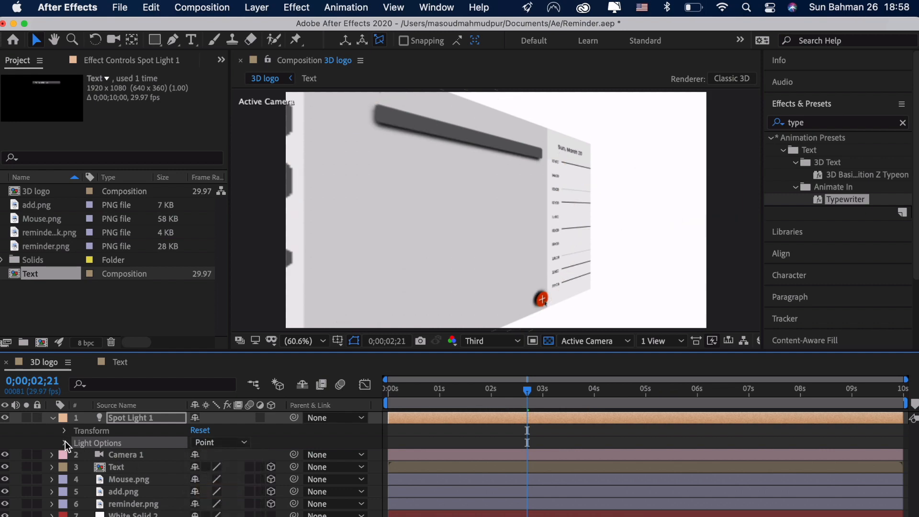
# - Set Spot Light 1's Shadow Darkness to 88% and Shadow Diffusion to about 300 pixels, and collapse its properties
pyautogui.click(65, 442)
pyautogui.scroll(-2, 168, 500)
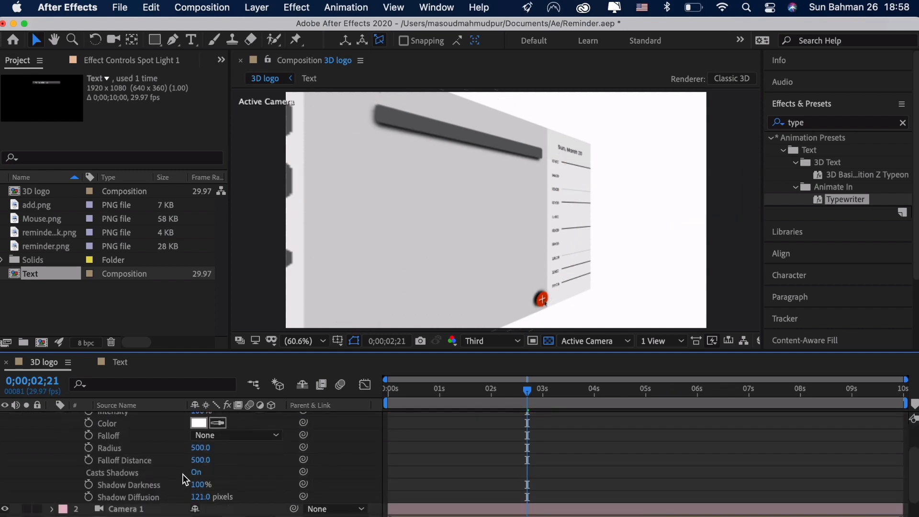
pyautogui.moveTo(215, 484)
pyautogui.mouseDown()
pyautogui.moveTo(202, 491)
pyautogui.moveTo(217, 486)
pyautogui.mouseUp()
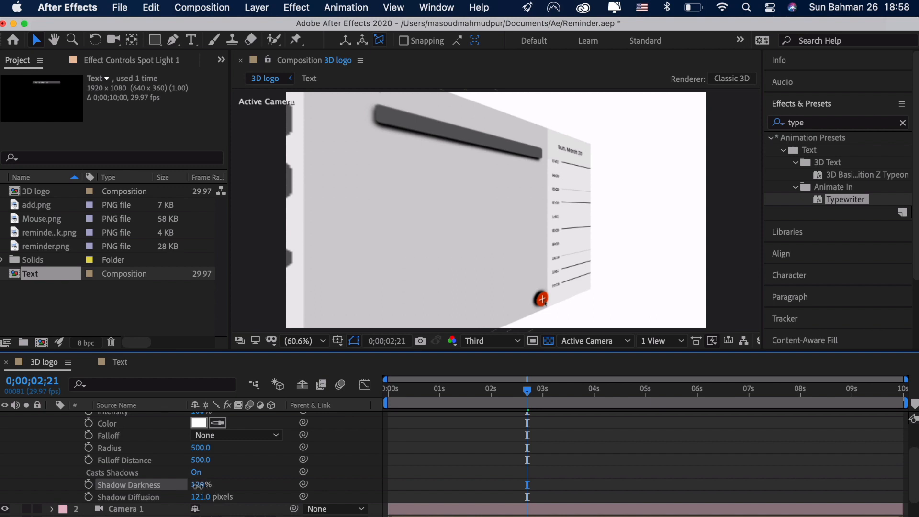
pyautogui.moveTo(198, 485); pyautogui.dragTo(170, 486)
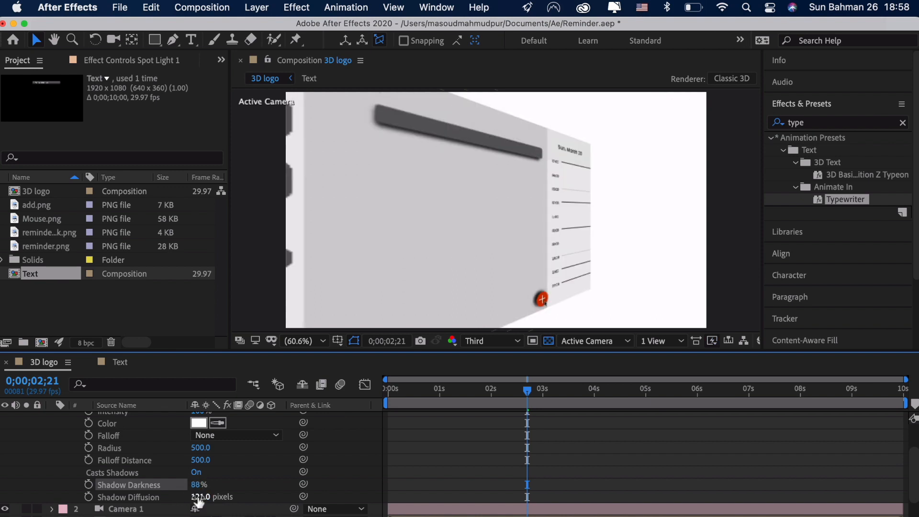
pyautogui.moveTo(196, 497); pyautogui.dragTo(264, 499)
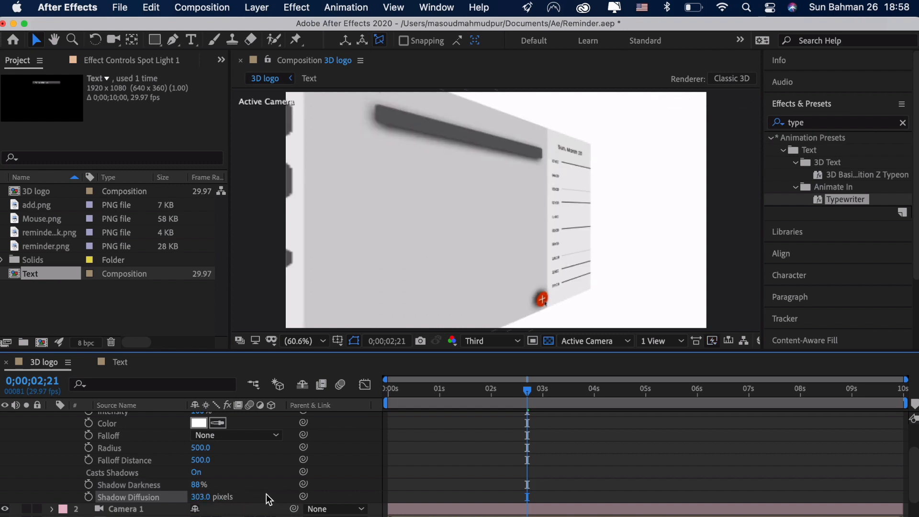
pyautogui.moveTo(200, 497); pyautogui.dragTo(197, 497)
pyautogui.scroll(3, 212, 467)
pyautogui.click(51, 420)
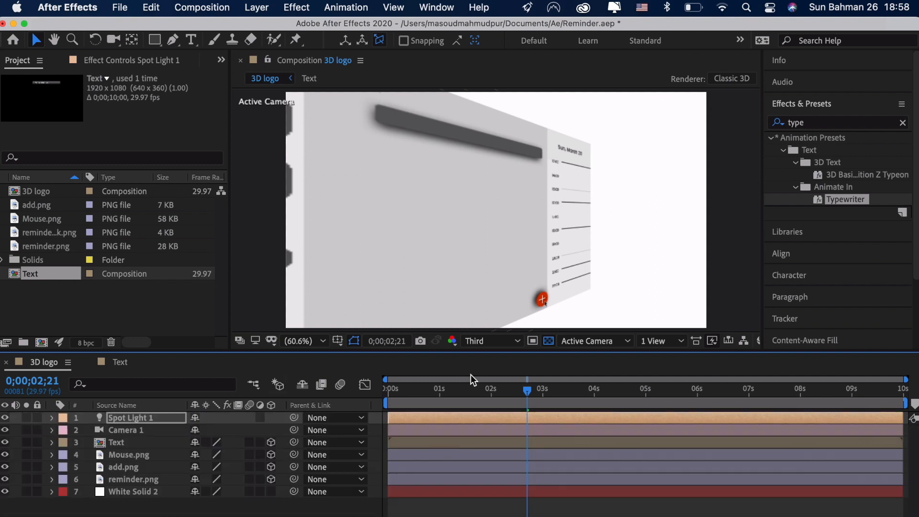
# - Select Camera 1 and preview the 3D logo composition from its first frame
pyautogui.press('super+Down')
pyautogui.moveTo(537, 392); pyautogui.dragTo(375, 389)
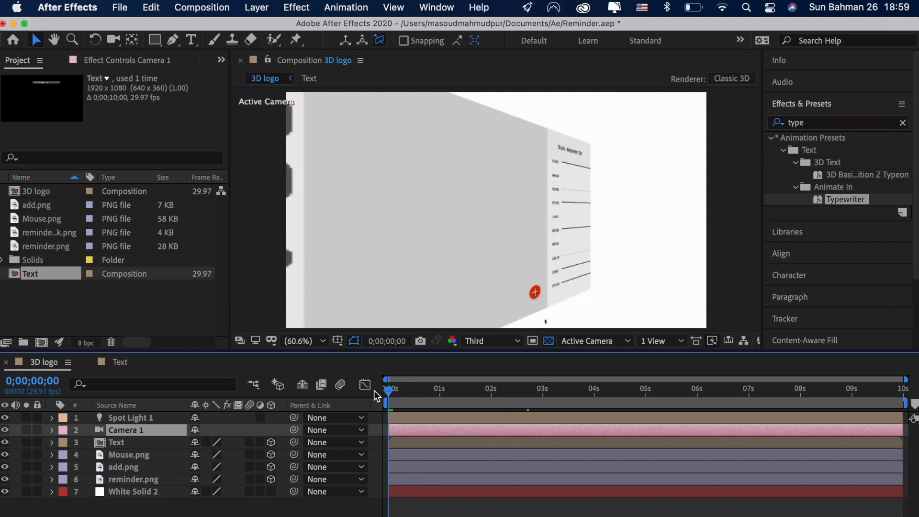
pyautogui.press('space')
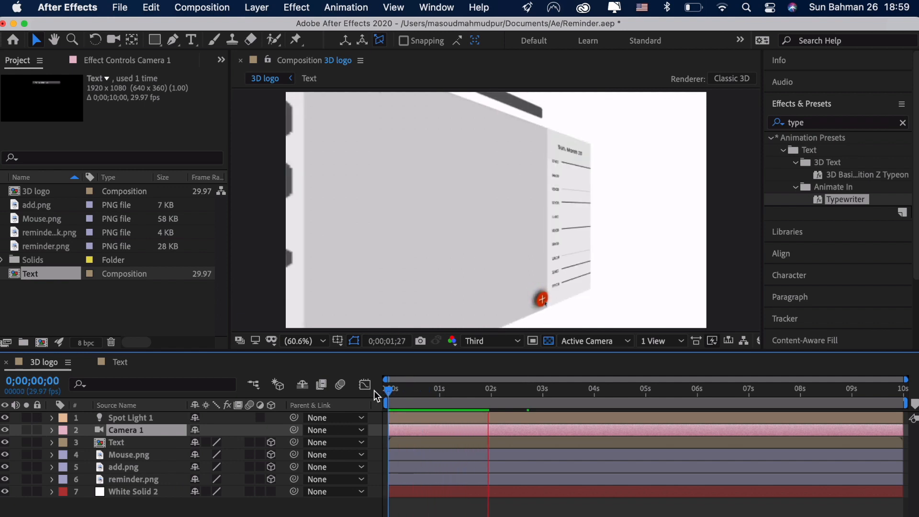
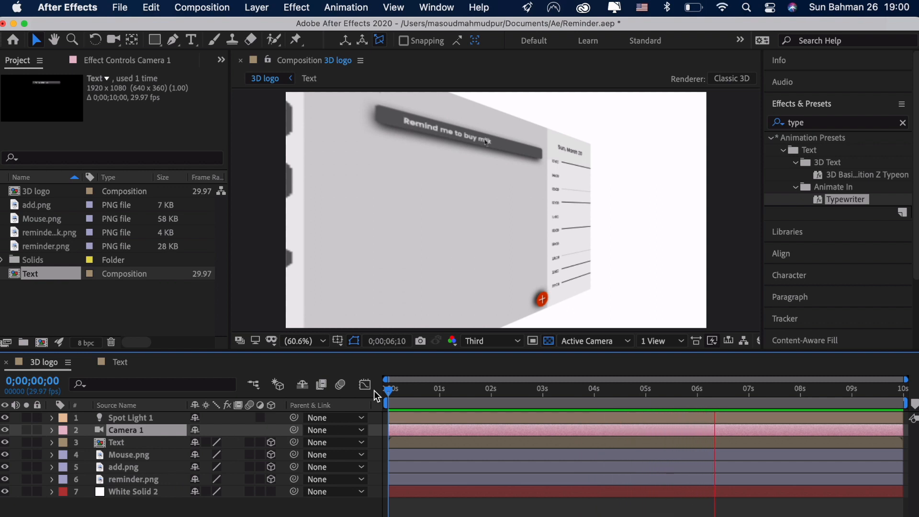
pyautogui.press('space')
# - Return to 0;00;00;00 and show only the Position and rotation properties of Camera 1
pyautogui.moveTo(779, 395); pyautogui.dragTo(315, 401)
pyautogui.press('p')
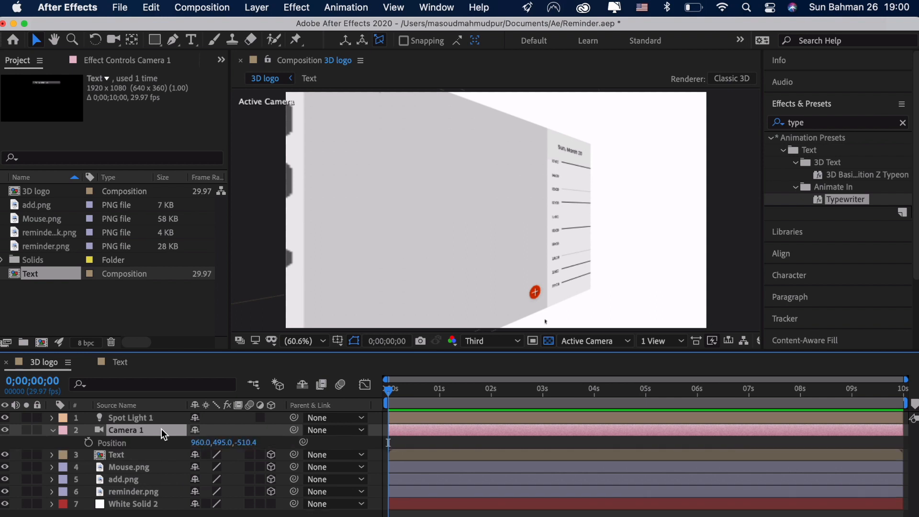
pyautogui.hotkey('shift', 'r')
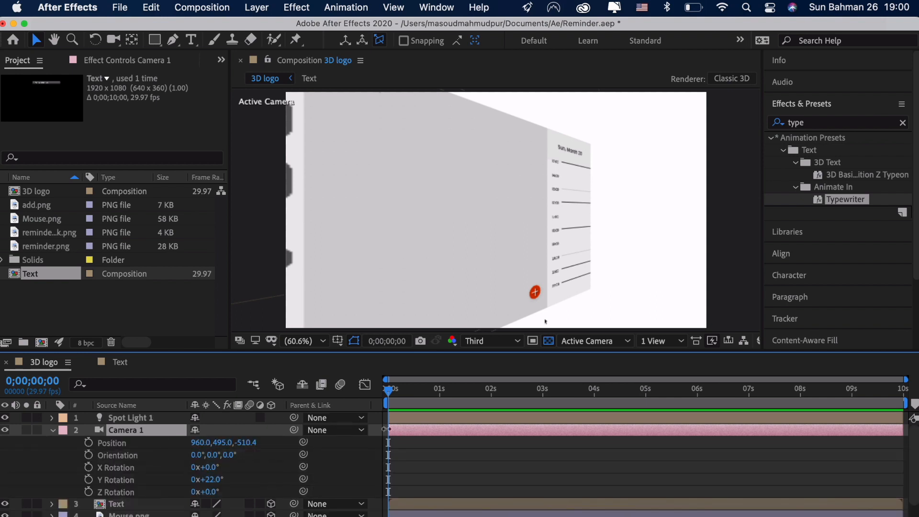
# - Play the animation from the start and stop at 0;00;02;01
pyautogui.moveTo(389, 391)
pyautogui.mouseDown()
pyautogui.moveTo(407, 390)
pyautogui.moveTo(379, 387)
pyautogui.mouseUp()
pyautogui.press('space')
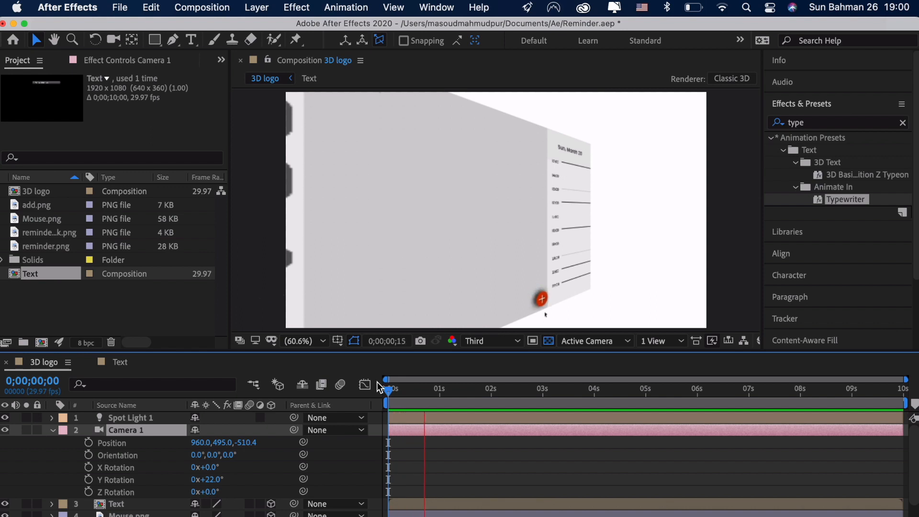
pyautogui.press('space')
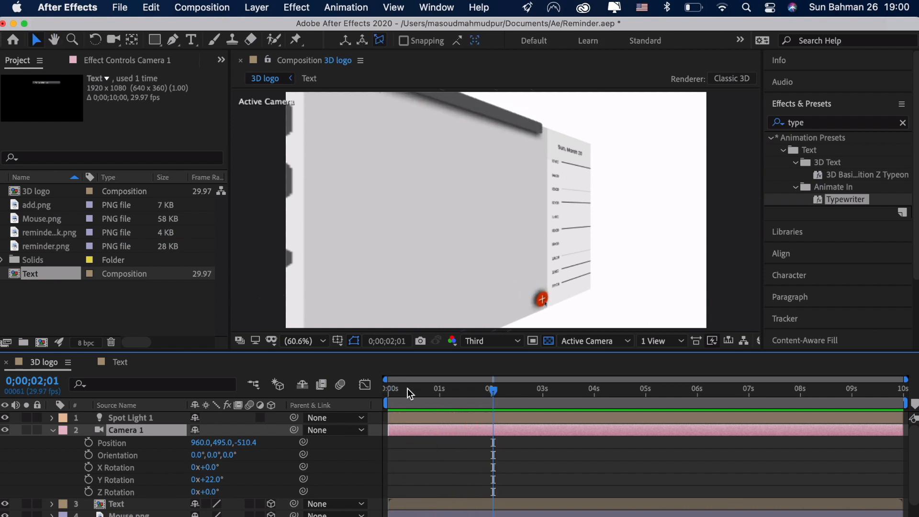
# - Animate Camera 1's Y Rotation with a keyframe at 0;00;03;18 and a 0° keyframe at 0;00;04;15
pyautogui.moveTo(490, 391); pyautogui.dragTo(573, 391)
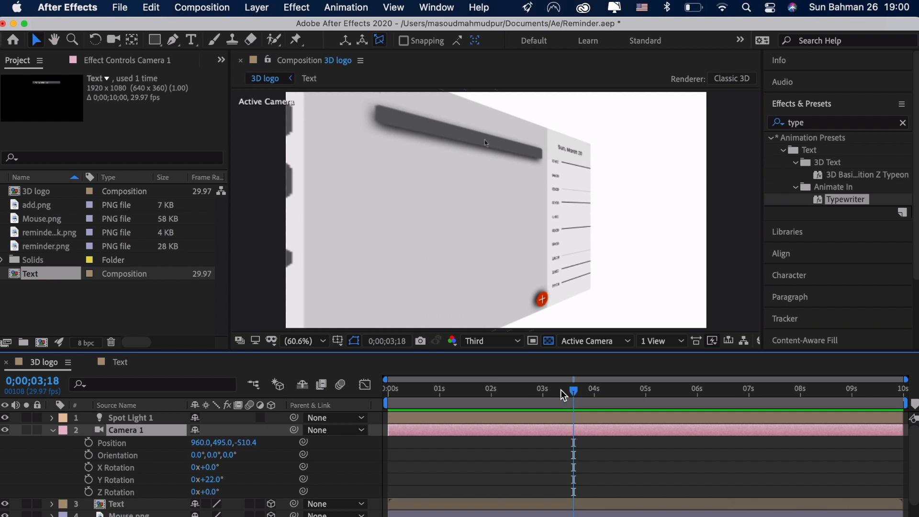
pyautogui.click(89, 480)
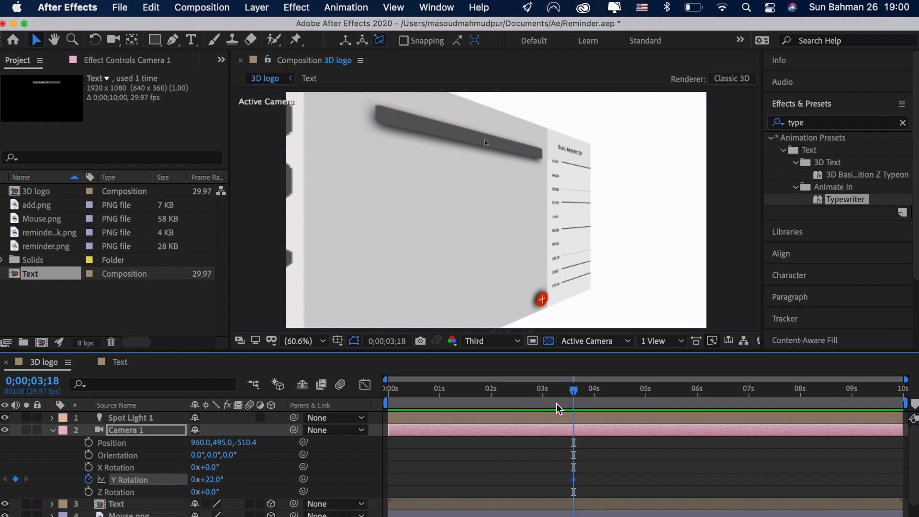
pyautogui.moveTo(575, 393); pyautogui.dragTo(614, 398)
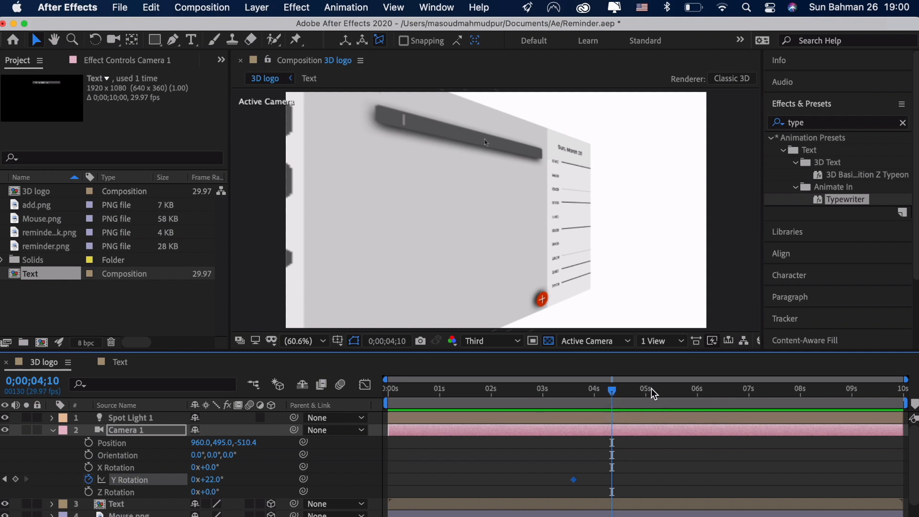
pyautogui.moveTo(611, 393); pyautogui.dragTo(620, 393)
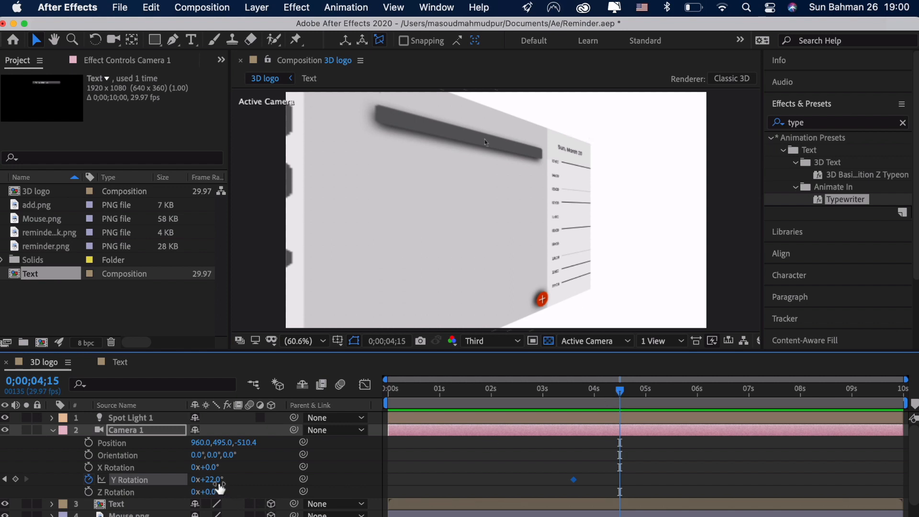
pyautogui.click(215, 480)
pyautogui.press('Return')
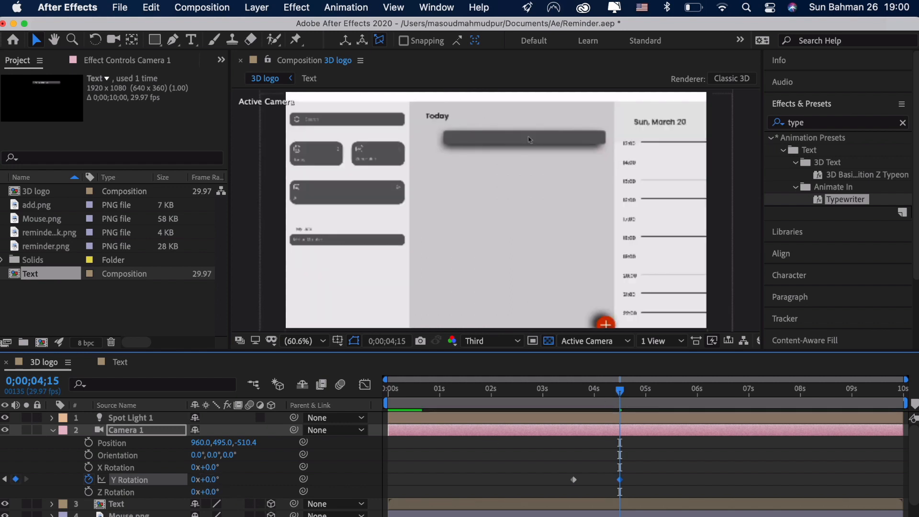
# - Keyframe Camera 1's Position at 0;00;03;18, lower it to Y 537 at 0;00;04;15 using four views, and return to one view
pyautogui.click(568, 391)
pyautogui.press('pagedown')
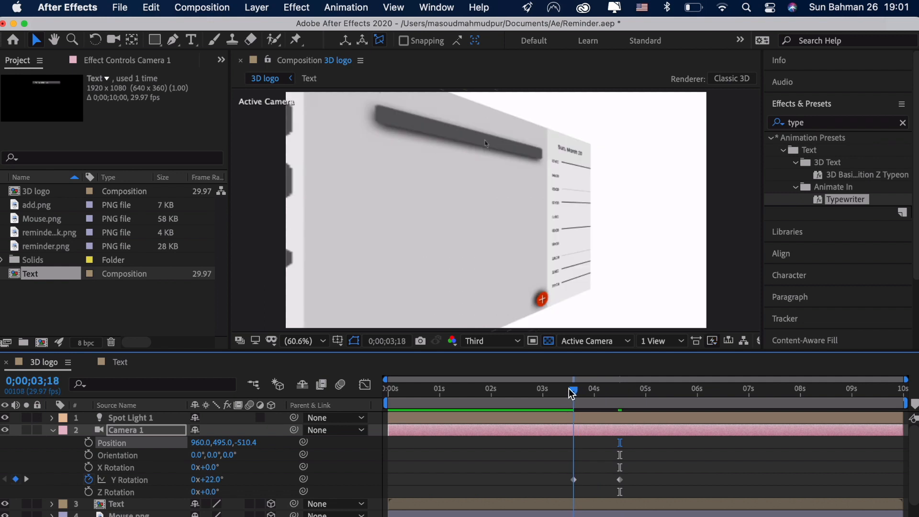
pyautogui.click(88, 442)
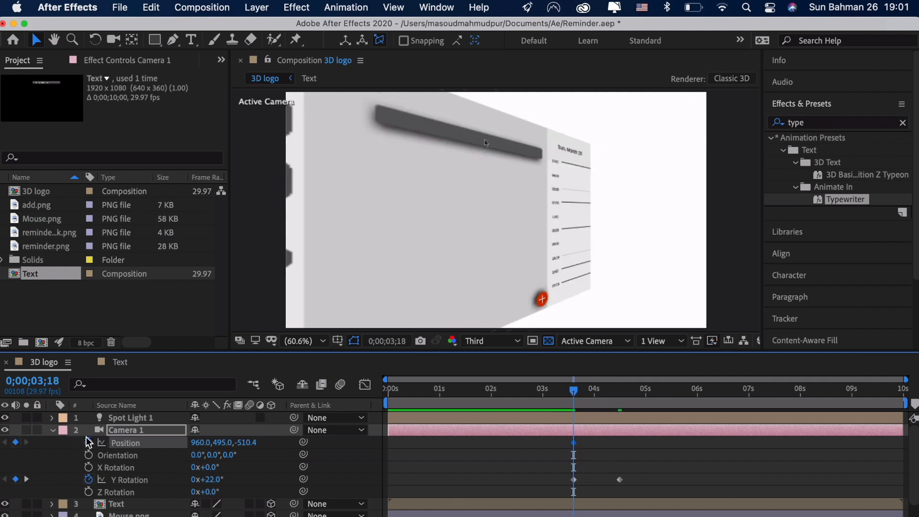
pyautogui.moveTo(575, 394); pyautogui.dragTo(620, 392)
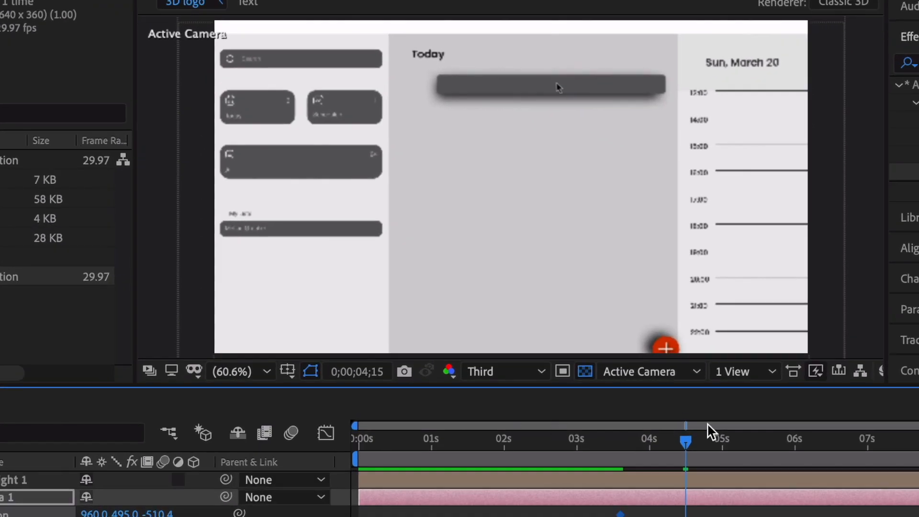
pyautogui.click(768, 373)
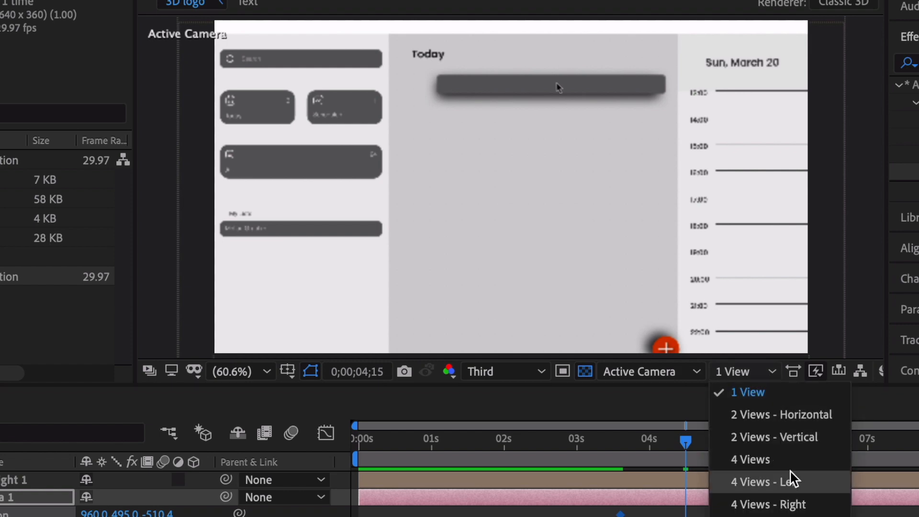
pyautogui.click(781, 462)
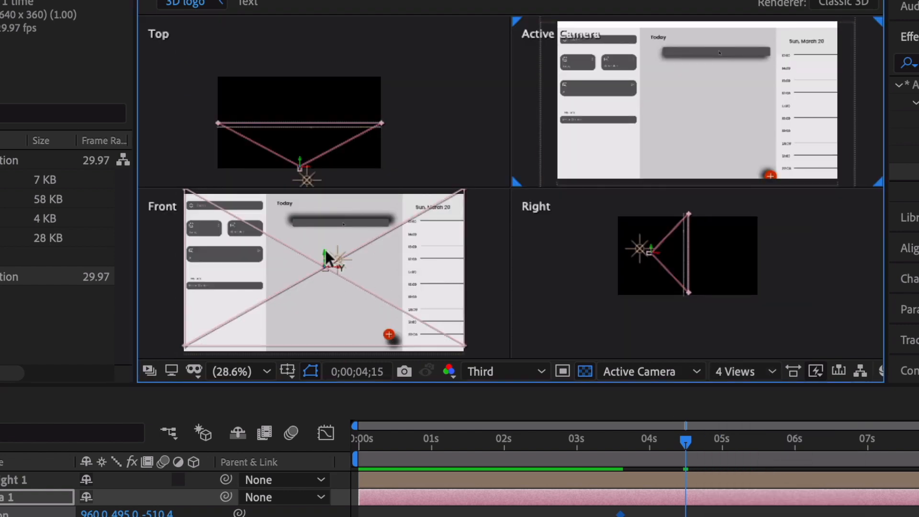
pyautogui.moveTo(324, 251); pyautogui.dragTo(324, 257)
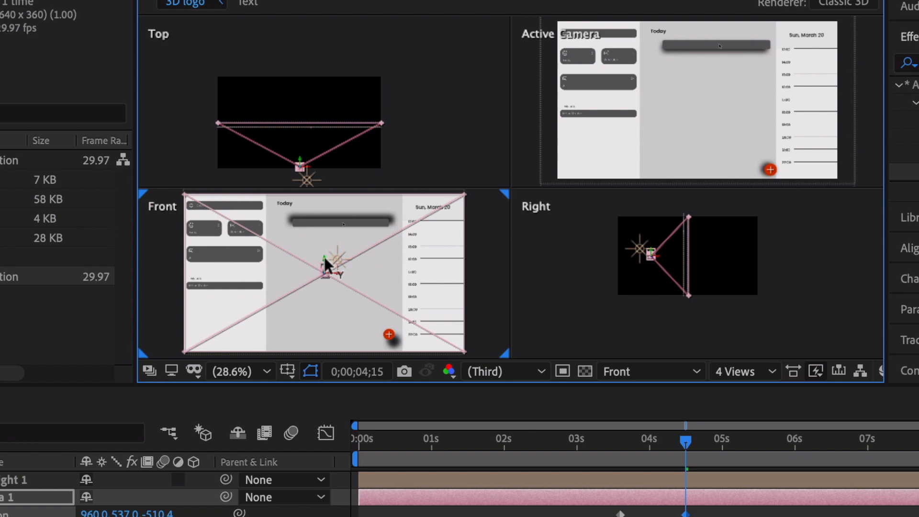
pyautogui.click(740, 372)
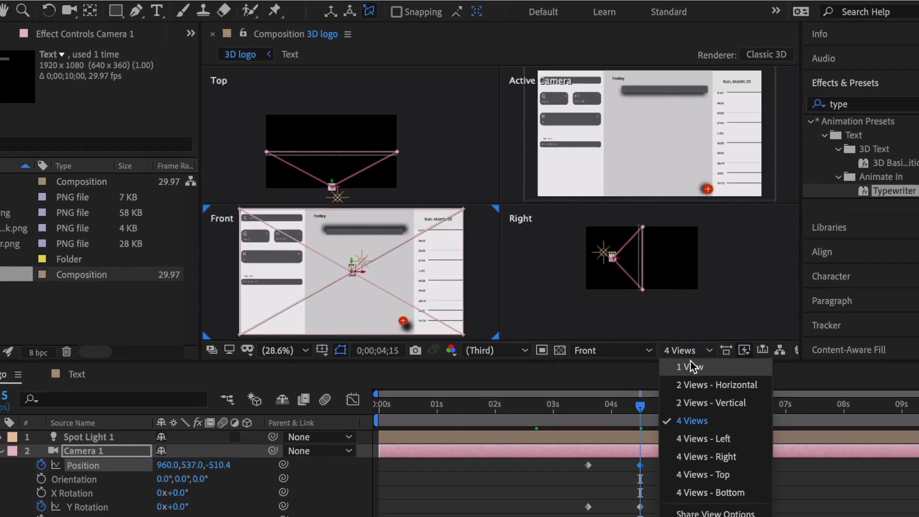
pyautogui.click(734, 385)
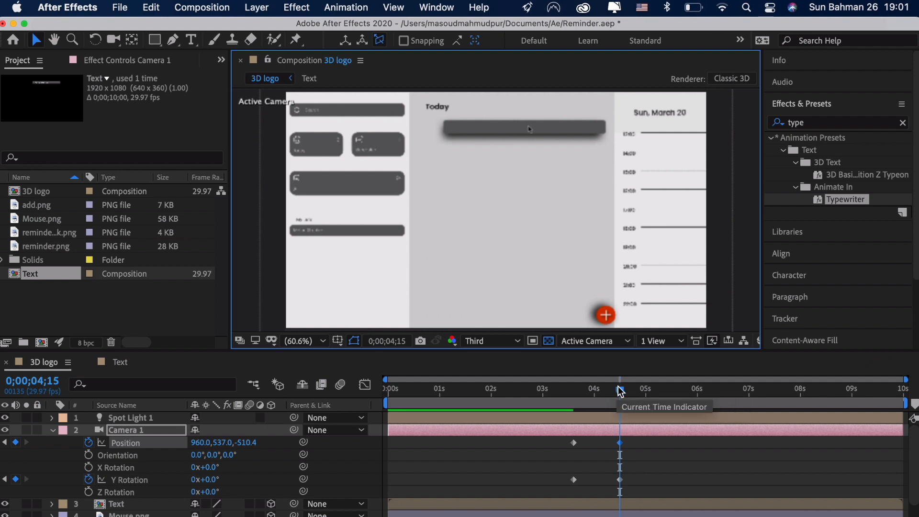
# - Preview the camera move from just before its first keyframes to past its last ones
pyautogui.moveTo(620, 390); pyautogui.dragTo(526, 391)
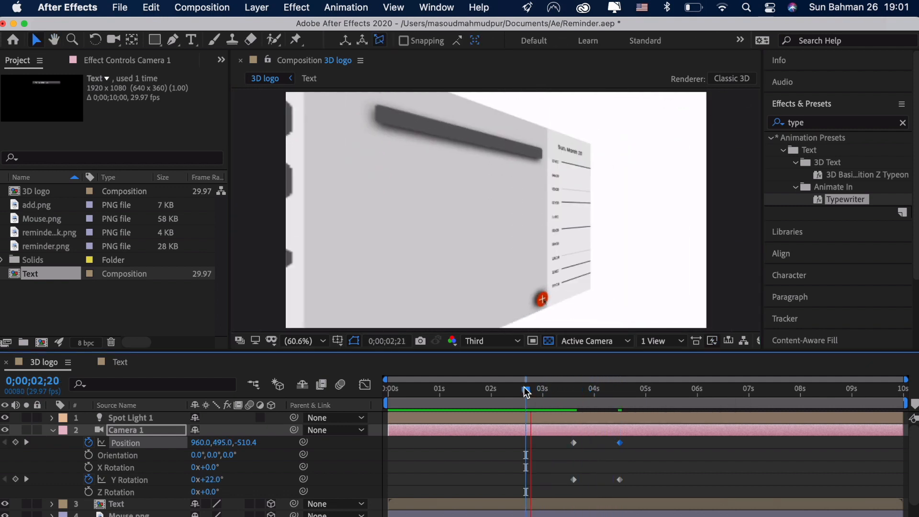
pyautogui.press('space')
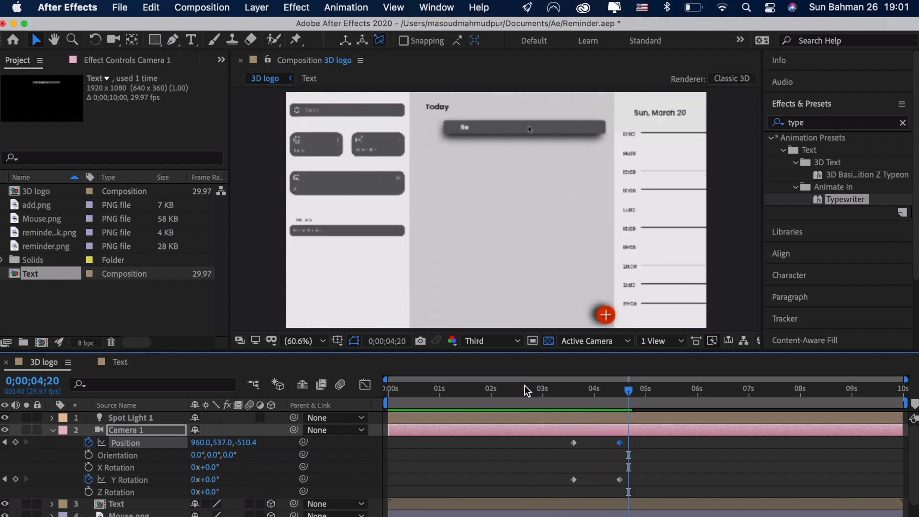
pyautogui.moveTo(604, 392); pyautogui.dragTo(563, 393)
pyautogui.press('space')
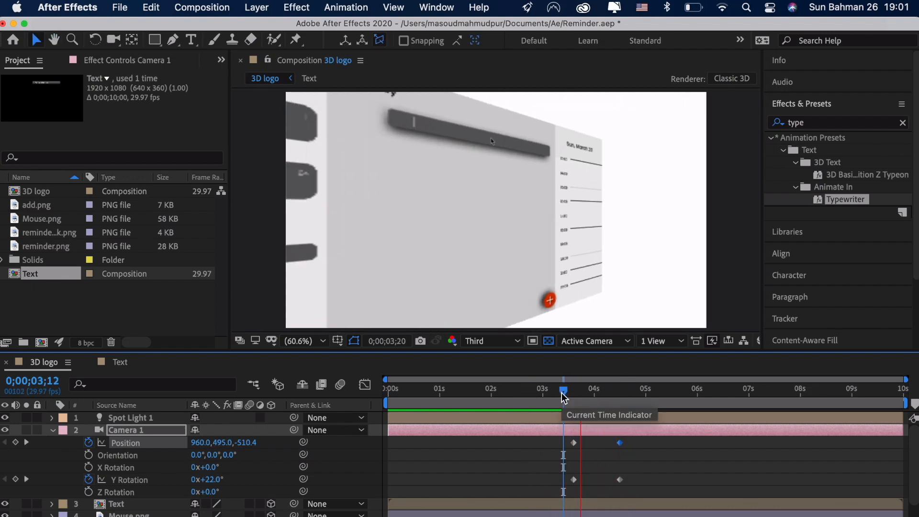
pyautogui.press('space')
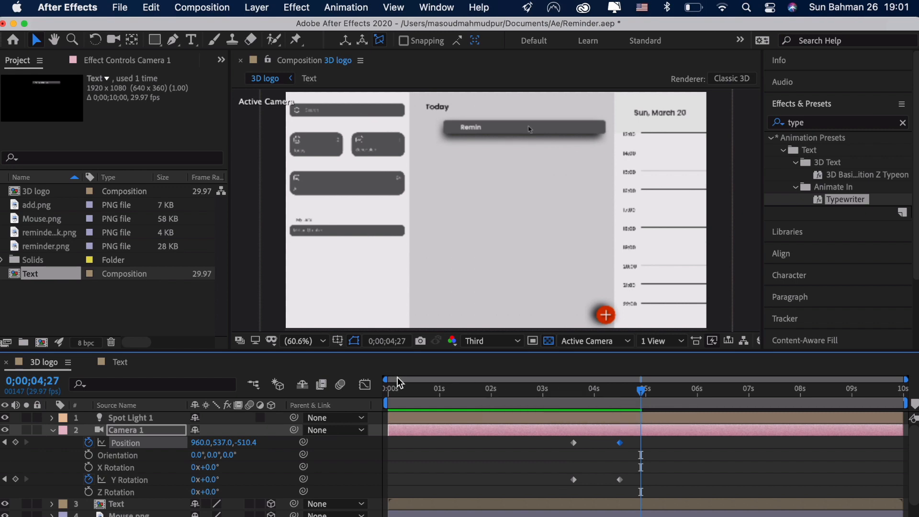
# - Shape Camera 1's Position speed curve to slow to zero at the last keyframe, with a longer outgoing handle on the first
pyautogui.click(363, 386)
pyautogui.moveTo(620, 421); pyautogui.dragTo(604, 499)
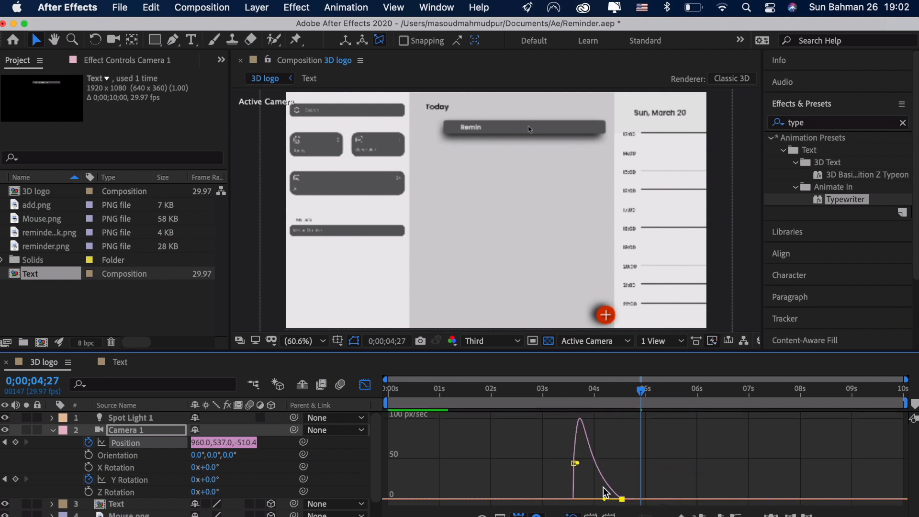
pyautogui.moveTo(579, 464); pyautogui.dragTo(582, 463)
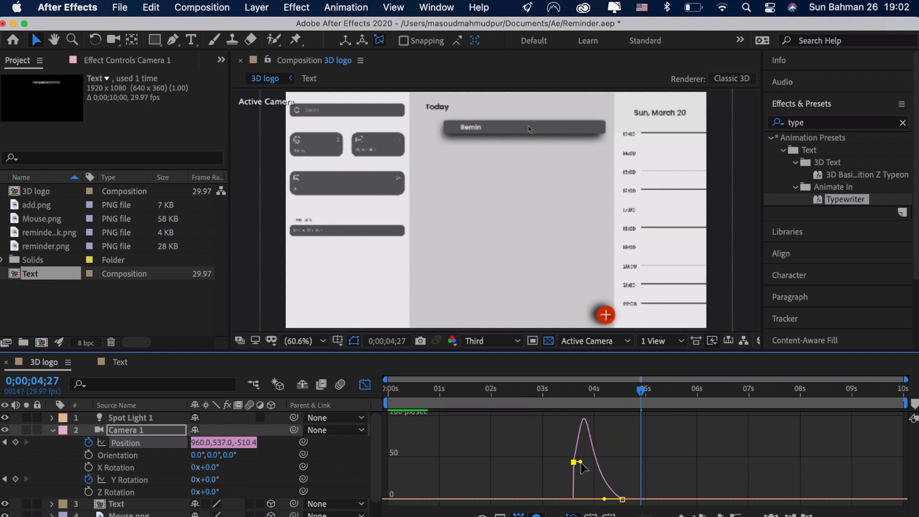
# - Ease Camera 1's Y Rotation speed curve to match Position and align its last keyframe at 0;00;04;16
pyautogui.click(135, 481)
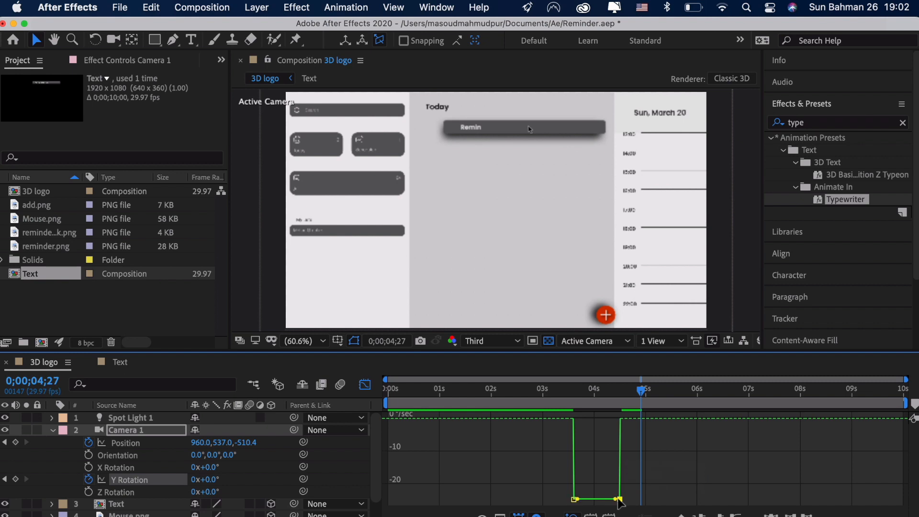
pyautogui.moveTo(619, 499); pyautogui.dragTo(604, 420)
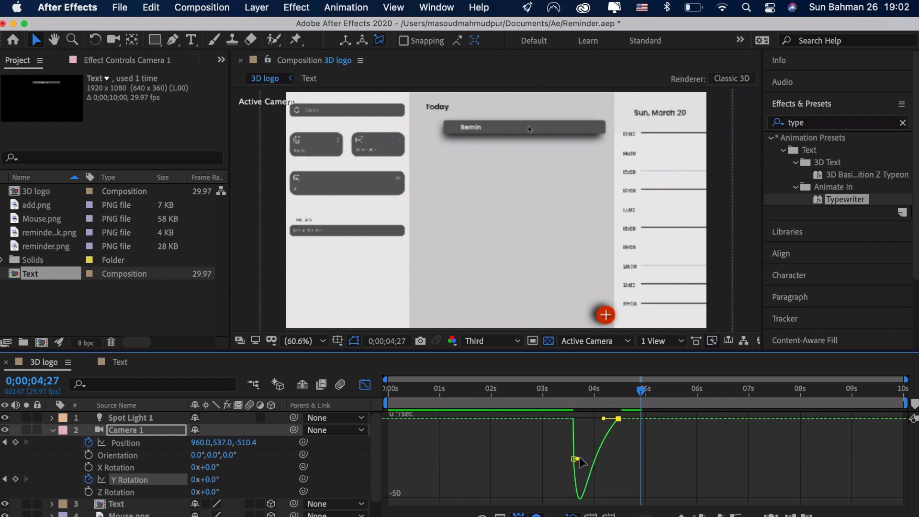
pyautogui.moveTo(581, 457); pyautogui.dragTo(587, 457)
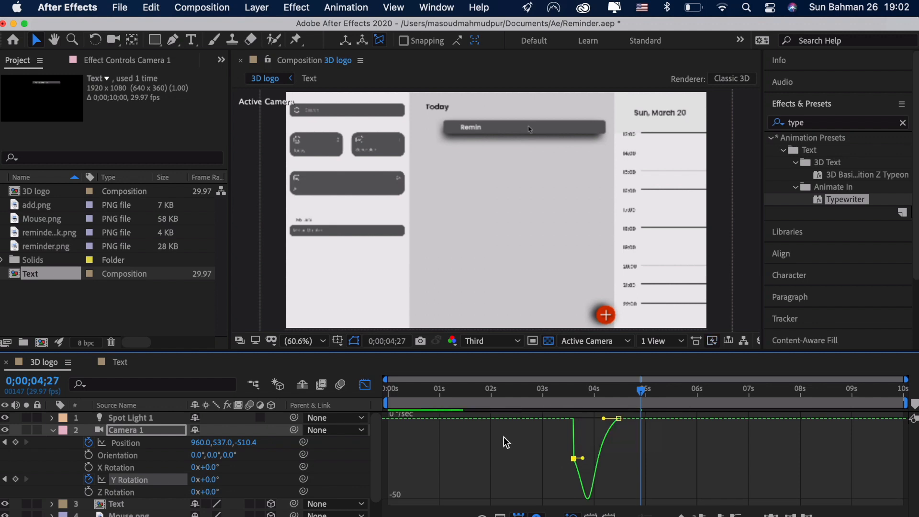
pyautogui.click(365, 386)
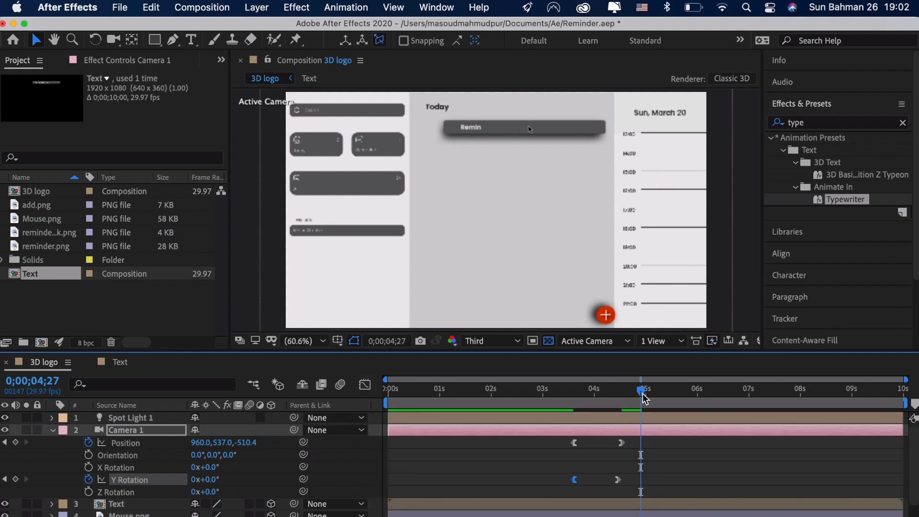
pyautogui.moveTo(645, 397); pyautogui.dragTo(621, 394)
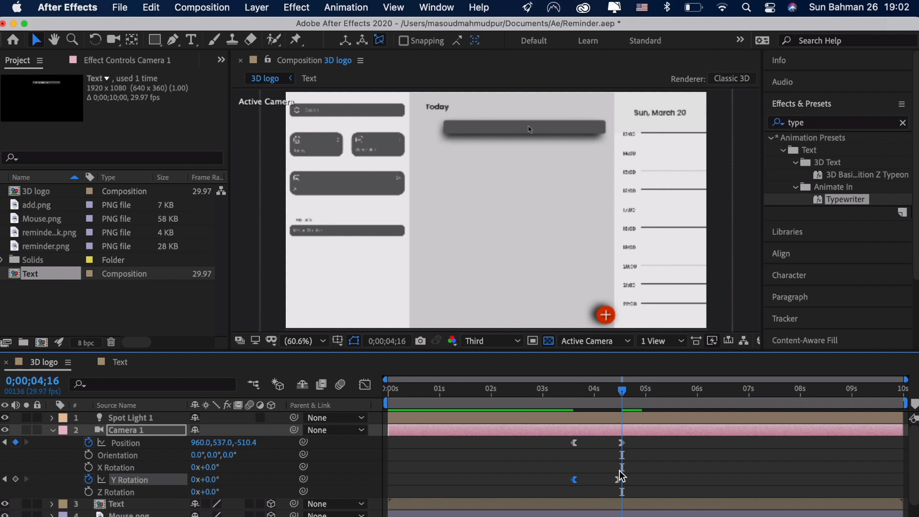
pyautogui.moveTo(620, 478); pyautogui.dragTo(621, 478)
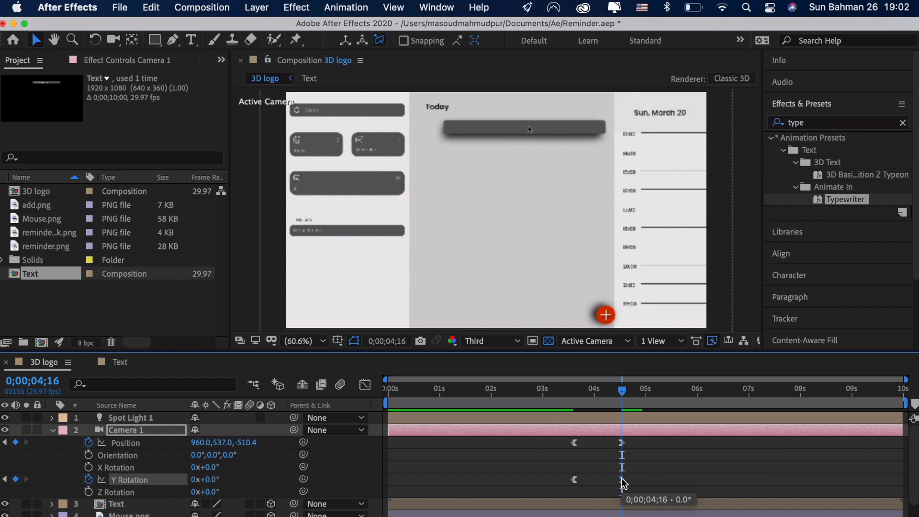
# - Play back the eased camera move several times, starting shortly before its first keyframes
pyautogui.moveTo(622, 390); pyautogui.dragTo(559, 405)
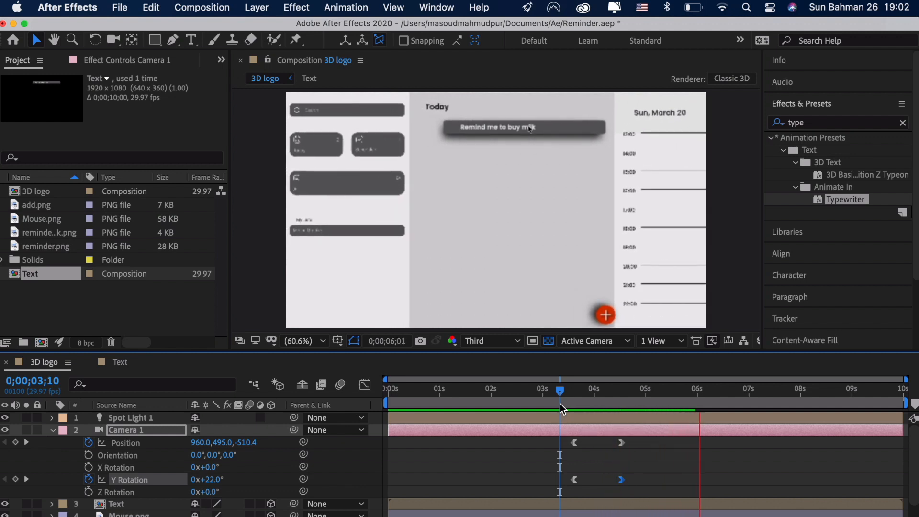
pyautogui.moveTo(560, 404); pyautogui.dragTo(532, 397)
pyautogui.press('space')
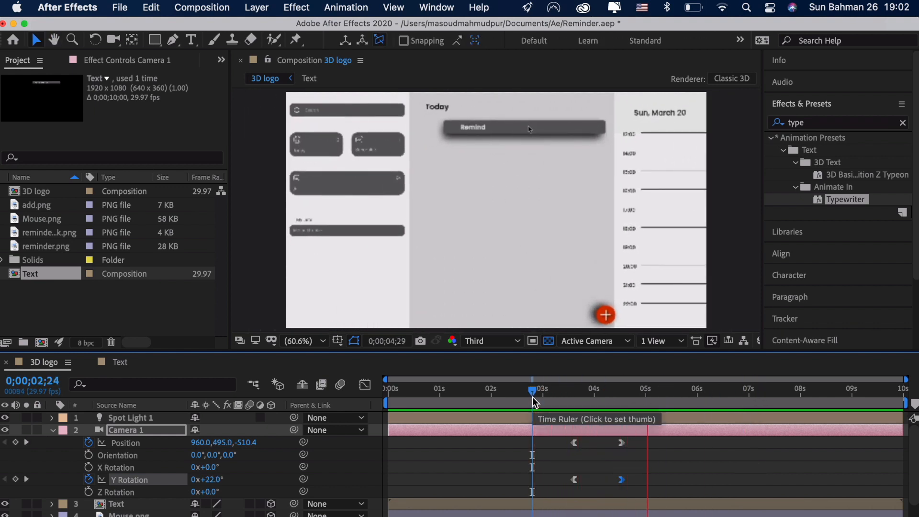
pyautogui.press('space')
pyautogui.moveTo(661, 394); pyautogui.dragTo(567, 395)
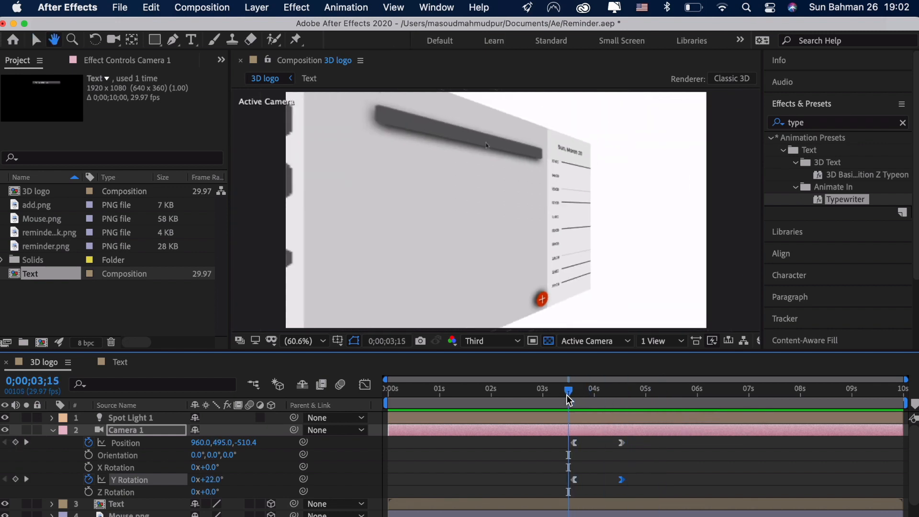
pyautogui.press('space')
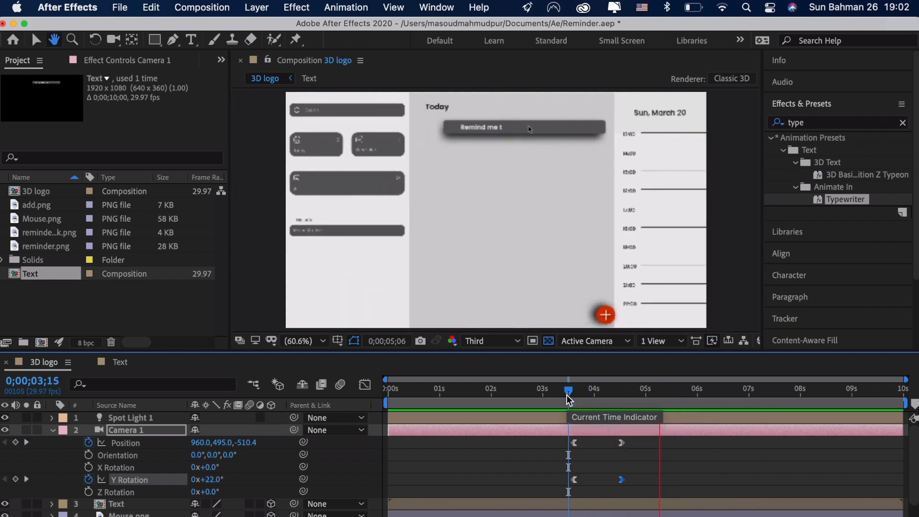
pyautogui.press('space')
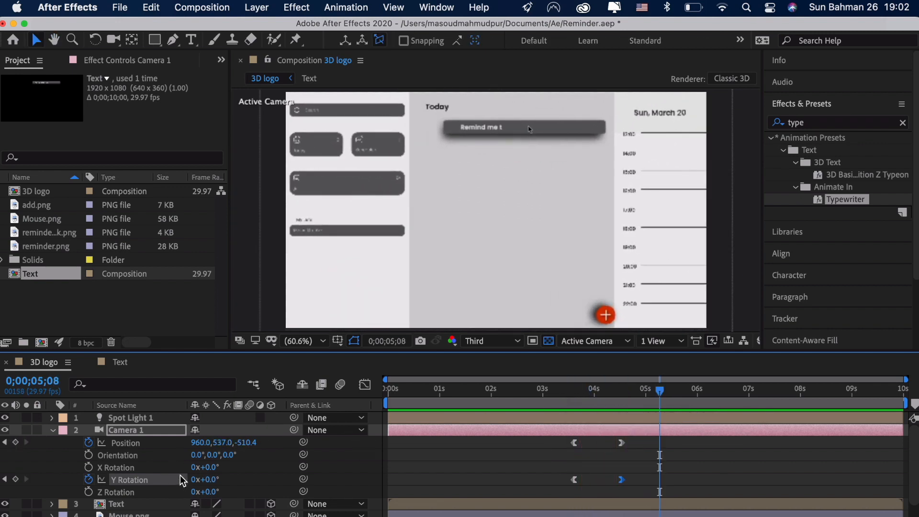
# - Show Mouse.png's Scale keyframes, shift the second click's group slightly earlier, and replay from 0;00;03;08
pyautogui.scroll(-2, 180, 475)
pyautogui.click(160, 486)
pyautogui.press('s')
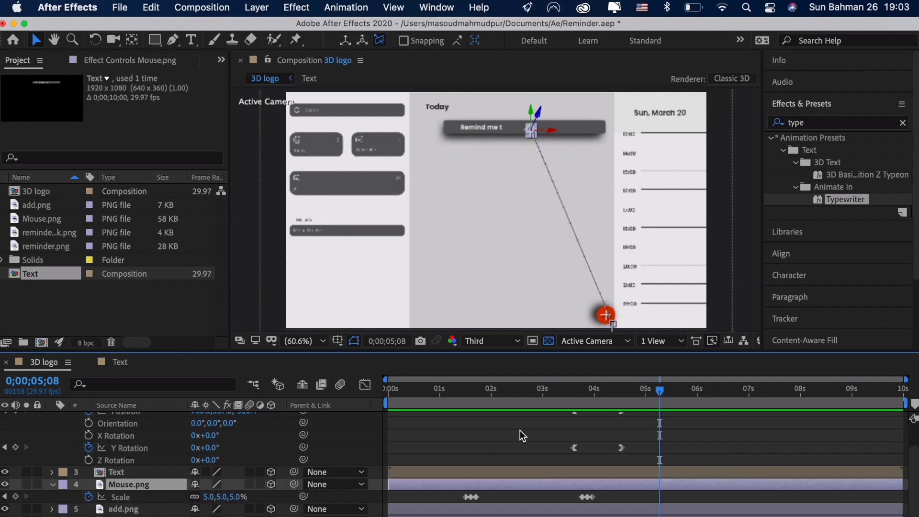
pyautogui.moveTo(666, 393); pyautogui.dragTo(582, 392)
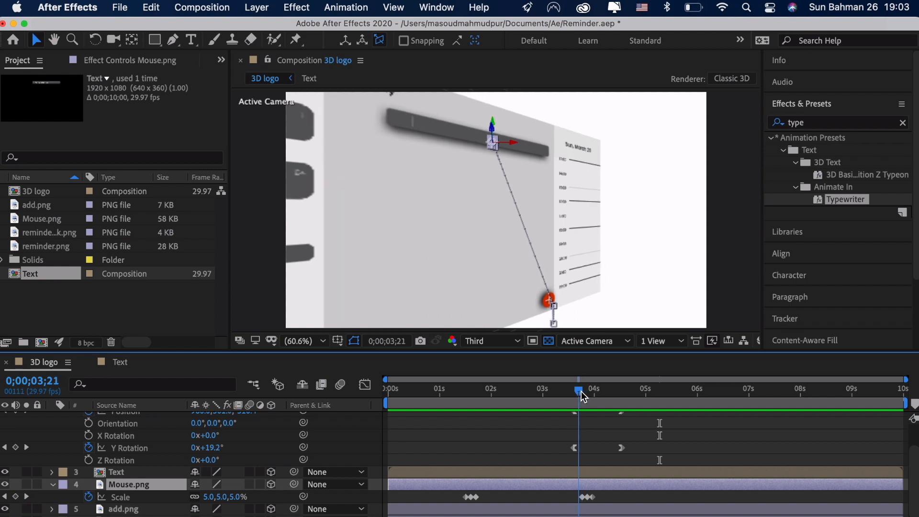
pyautogui.press('space')
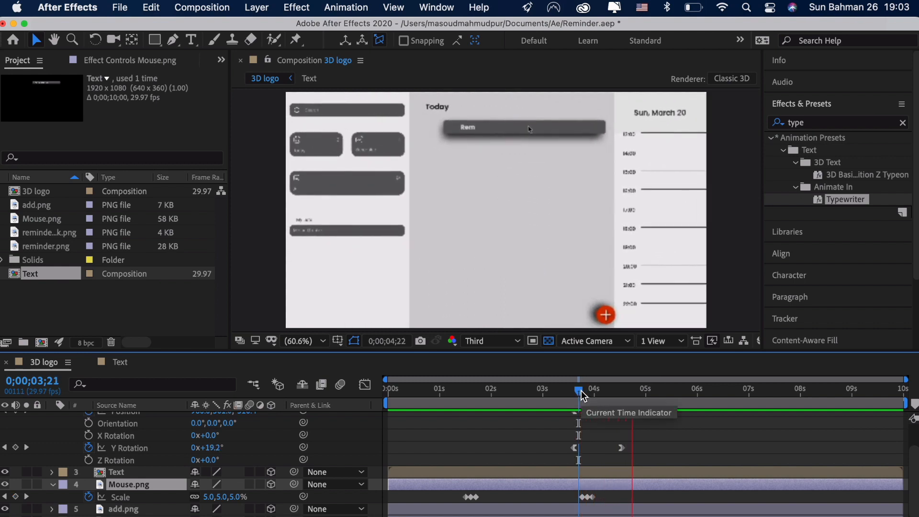
pyautogui.press('space')
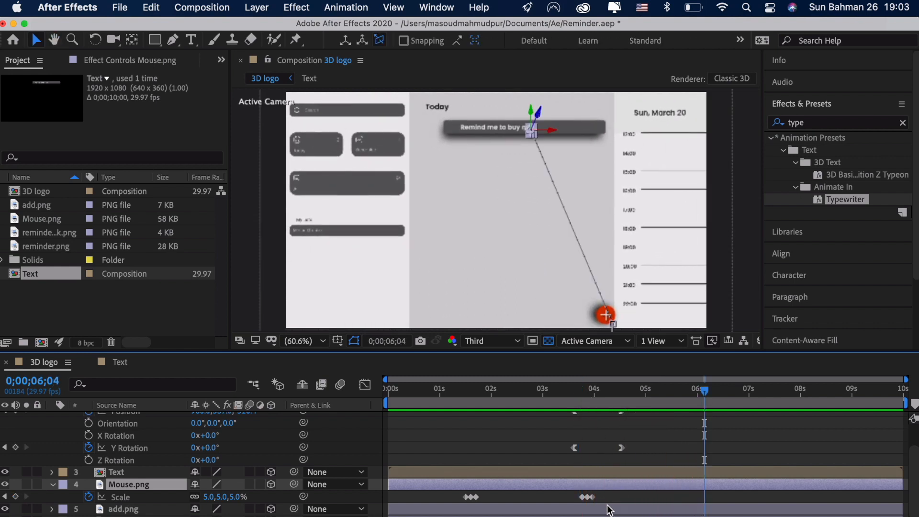
pyautogui.moveTo(608, 498); pyautogui.dragTo(581, 498)
pyautogui.moveTo(704, 397); pyautogui.dragTo(553, 403)
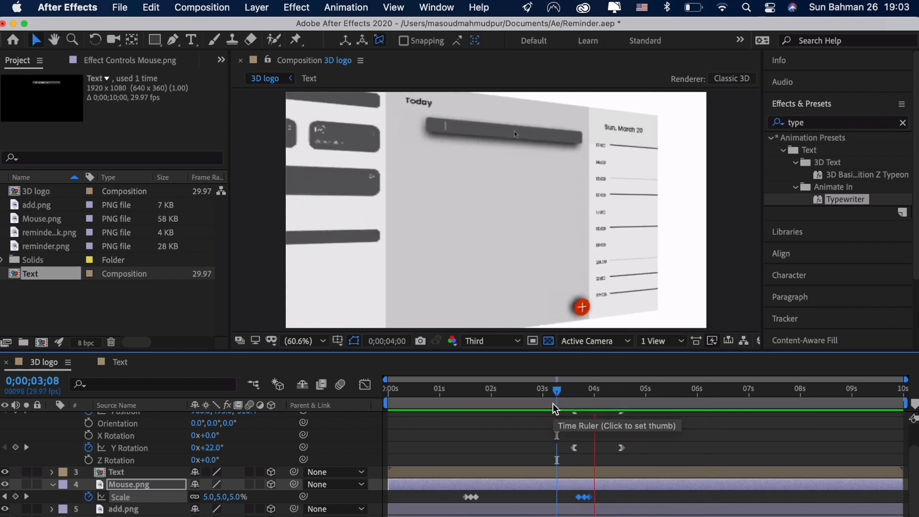
# - Collapse Mouse.png's properties and replay the camera move and second click from 0;00;03;11
pyautogui.press('space')
pyautogui.press('space')
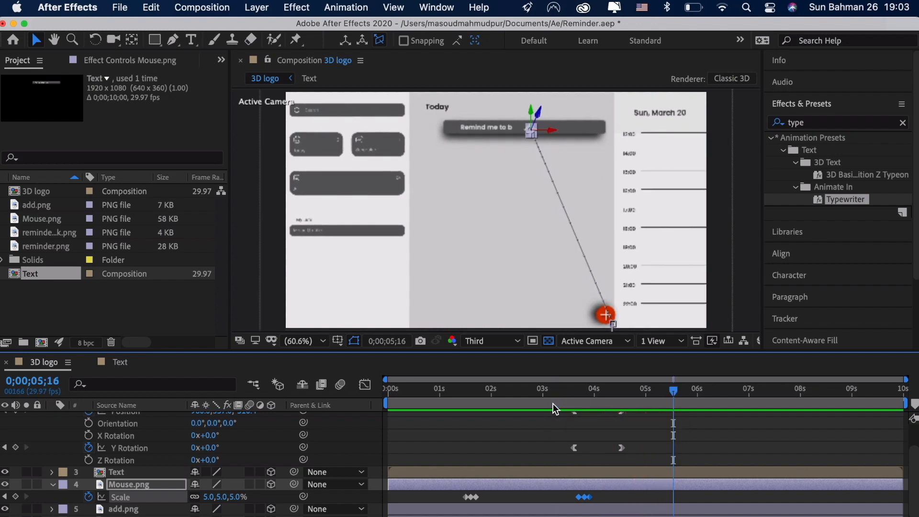
pyautogui.click(53, 485)
pyautogui.scroll(3, 170, 463)
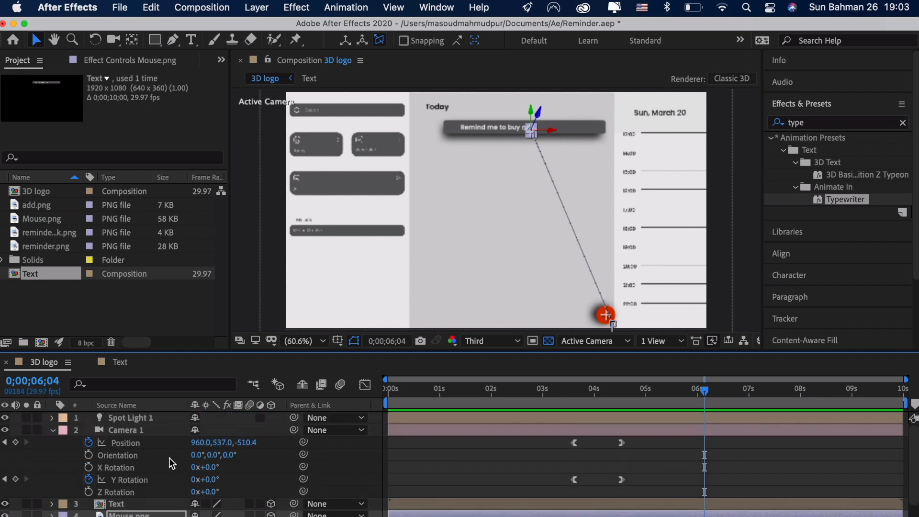
pyautogui.moveTo(706, 392); pyautogui.dragTo(560, 392)
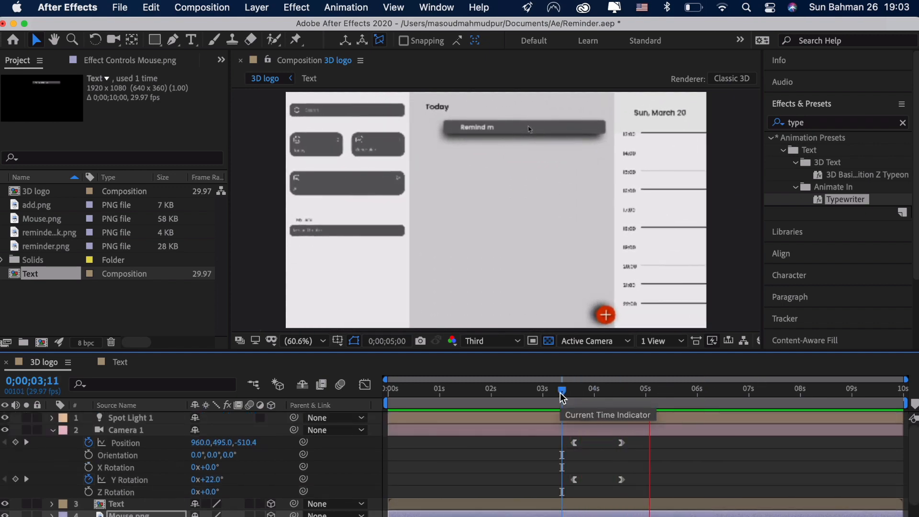
pyautogui.press('space')
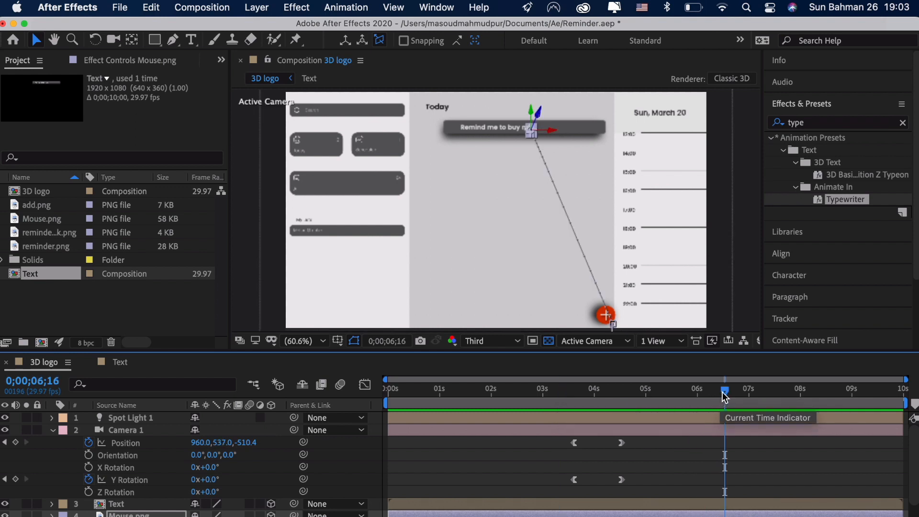
# - Copy Mouse.png's second-click Scale keyframes, paste them at 0;00;06;16 as a third click, and preview from 0;00;06;08
pyautogui.press('s')
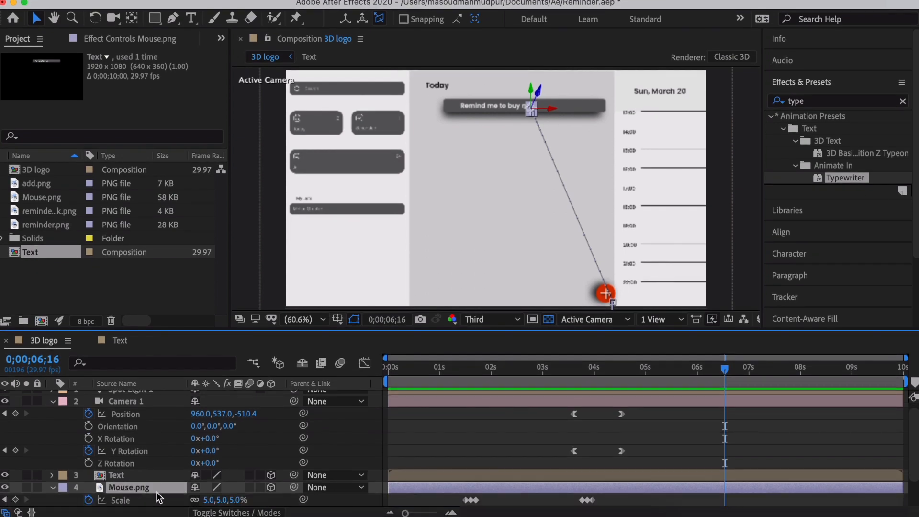
pyautogui.scroll(-2, 587, 461)
pyautogui.moveTo(599, 461); pyautogui.dragTo(577, 464)
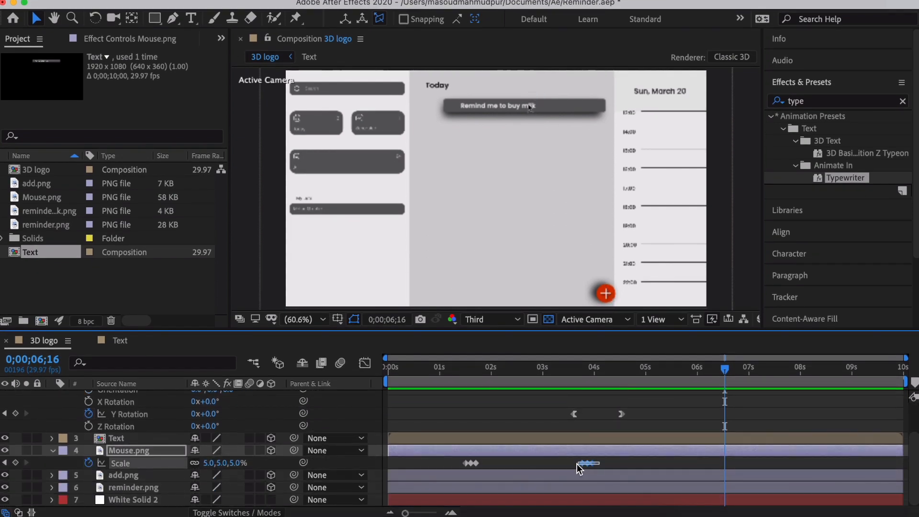
pyautogui.hotkey('ctrl', 'v')
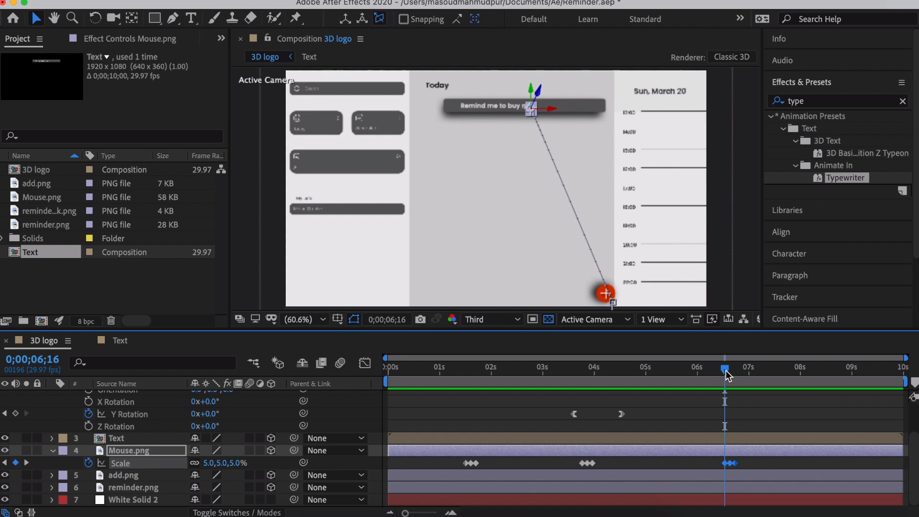
pyautogui.moveTo(726, 370); pyautogui.dragTo(712, 371)
pyautogui.press('space')
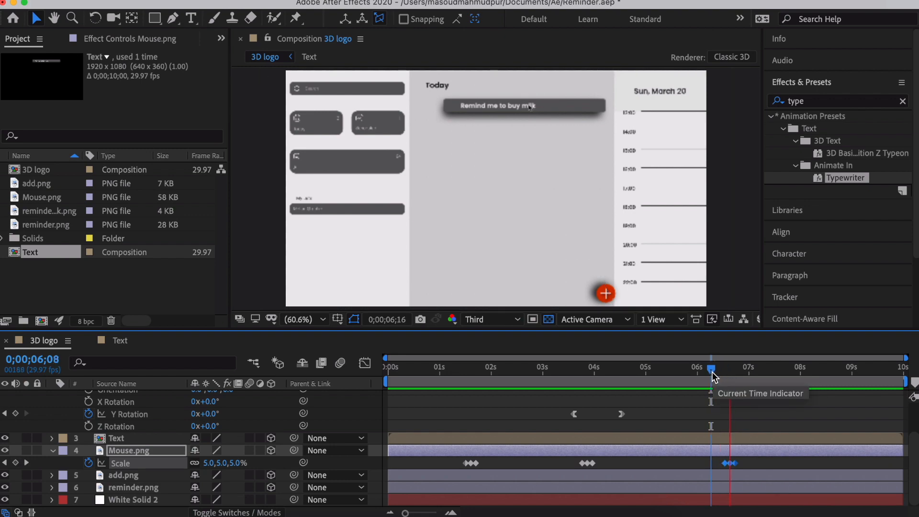
pyautogui.press('space')
# - Animate the Text layer's Z Position from -55 at 0;00;06;19 to 0 at 0;00;07;09
pyautogui.moveTo(745, 374); pyautogui.dragTo(731, 373)
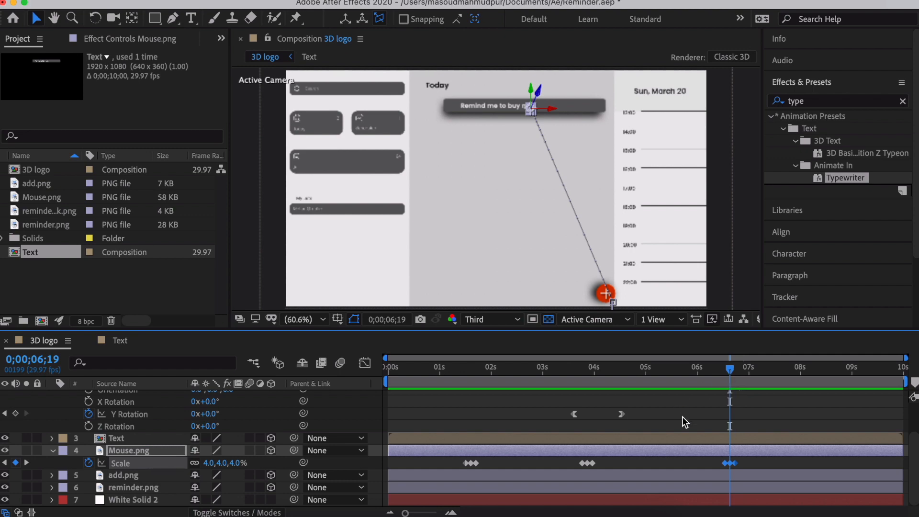
pyautogui.click(53, 453)
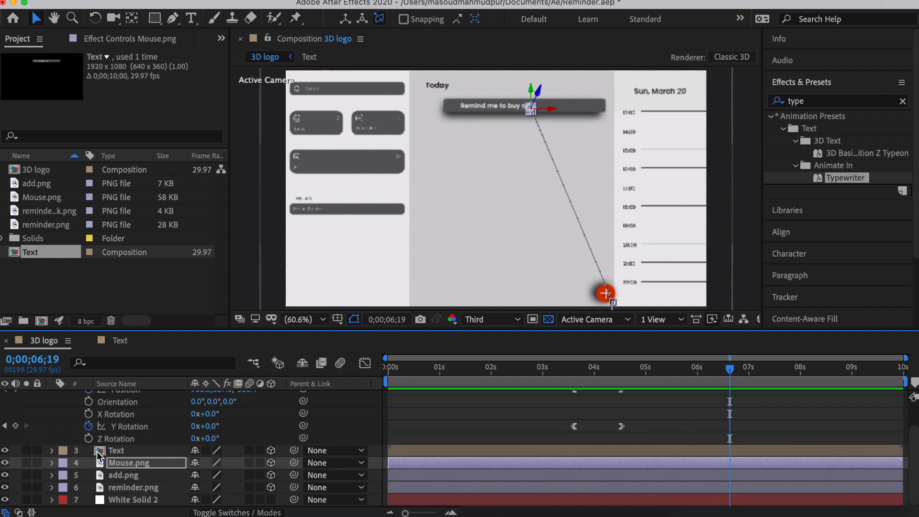
pyautogui.click(126, 455)
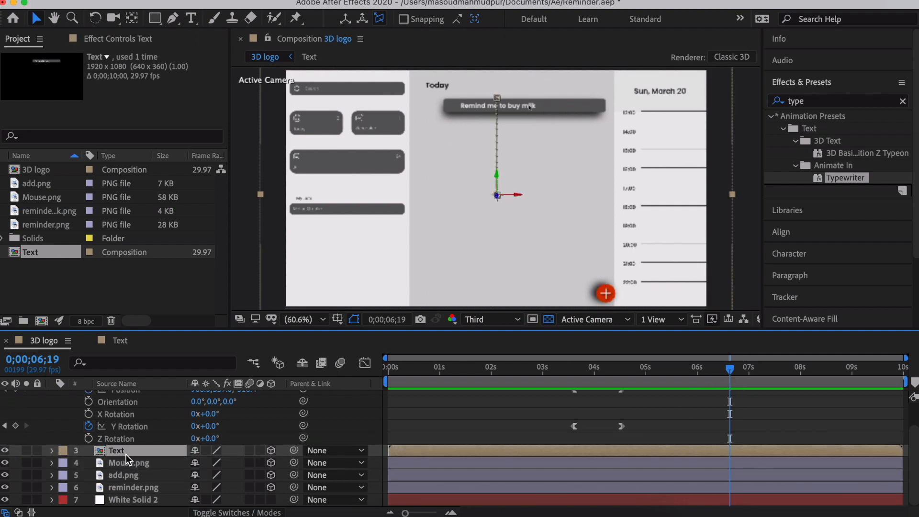
pyautogui.press('p')
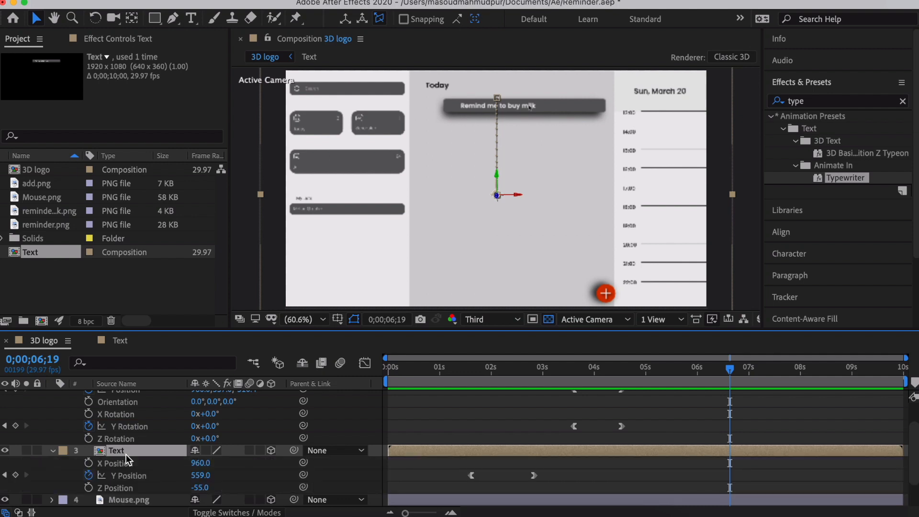
pyautogui.click(89, 488)
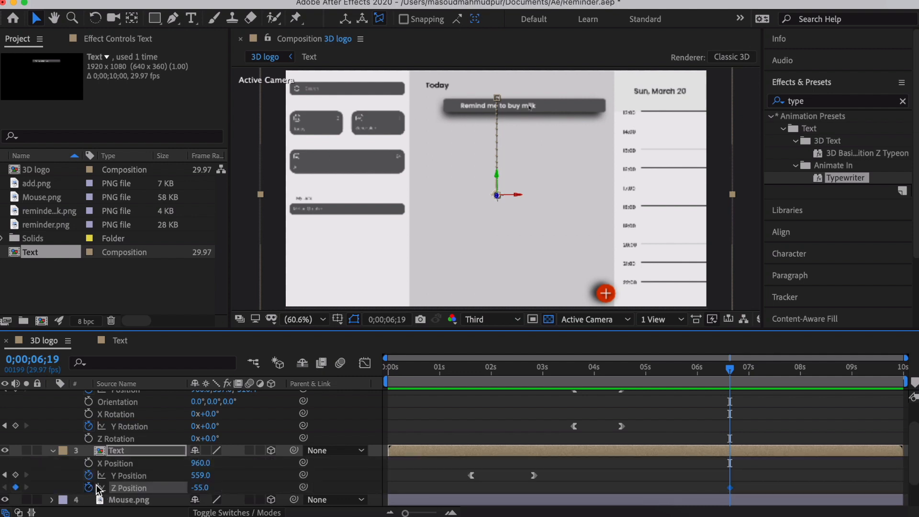
pyautogui.moveTo(730, 371); pyautogui.dragTo(765, 372)
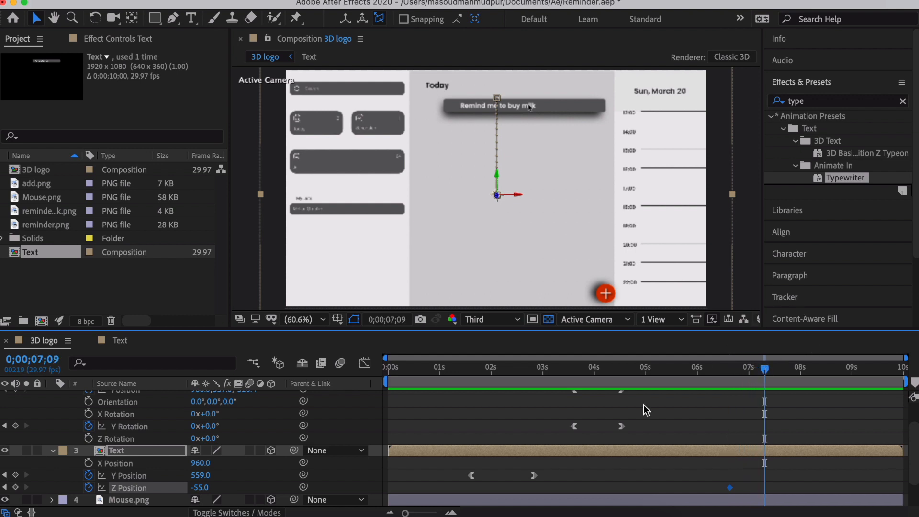
pyautogui.click(202, 489)
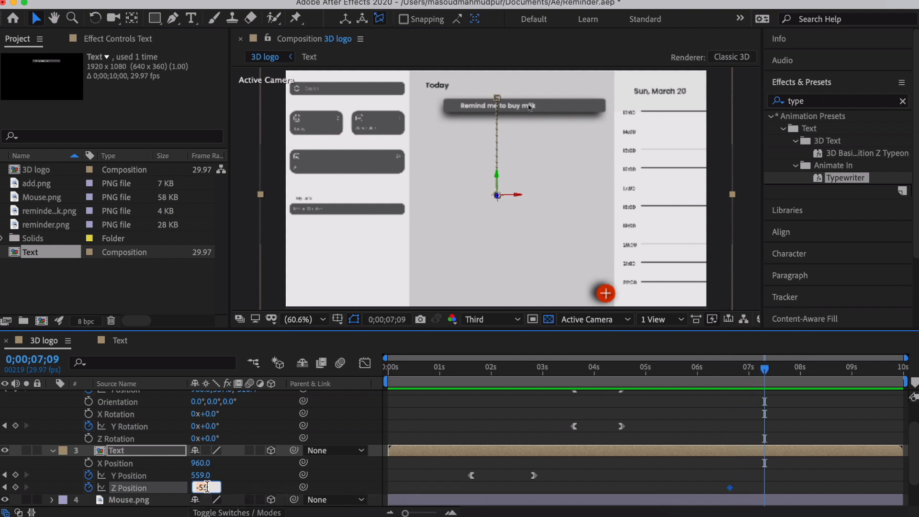
pyautogui.press('Return')
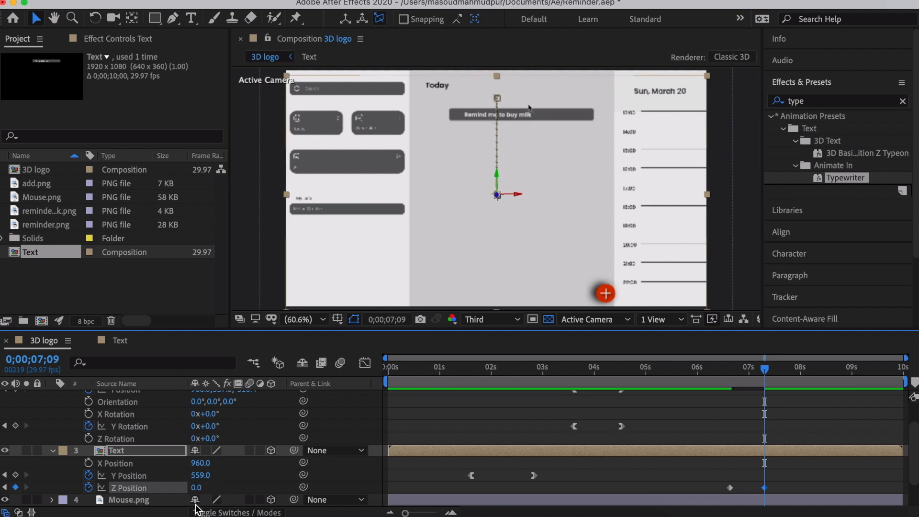
# - Ease the Text layer's Z Position speed to zero at its last keyframe, move that keyframe to 0;00;07;21, and preview the drop
pyautogui.click(365, 363)
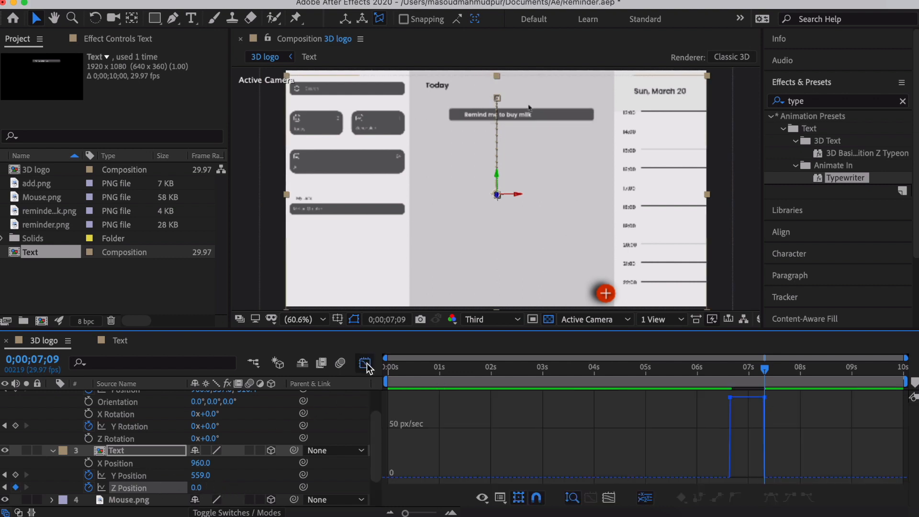
pyautogui.moveTo(765, 398); pyautogui.dragTo(750, 480)
pyautogui.click(704, 373)
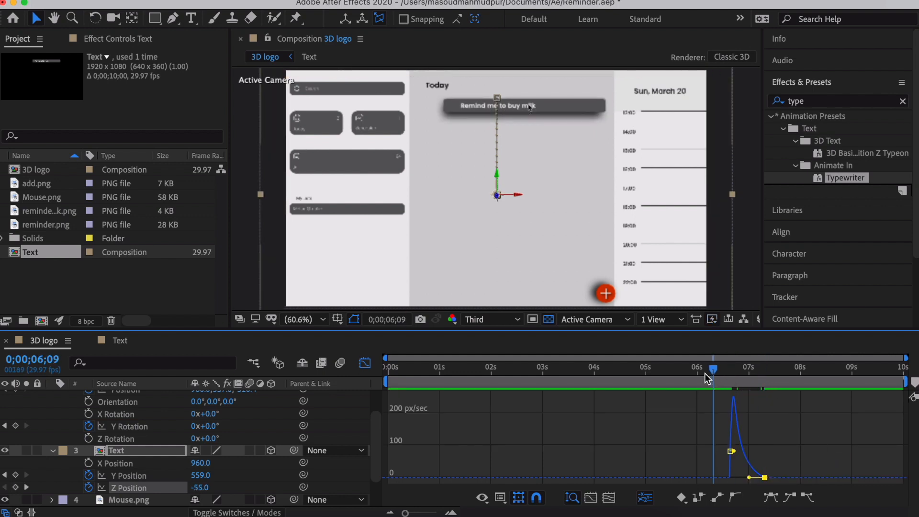
pyautogui.moveTo(705, 373)
pyautogui.mouseDown()
pyautogui.moveTo(772, 376)
pyautogui.moveTo(693, 368)
pyautogui.mouseUp()
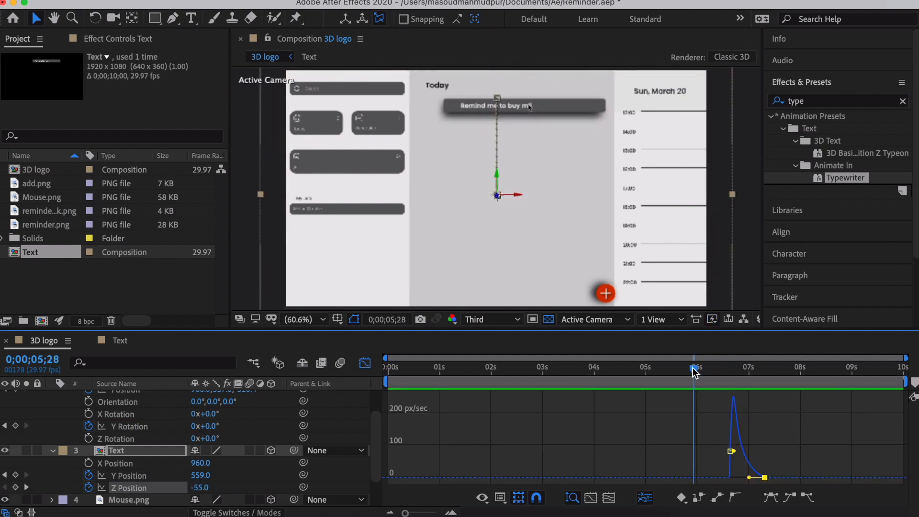
pyautogui.press('space')
pyautogui.moveTo(765, 478); pyautogui.dragTo(786, 477)
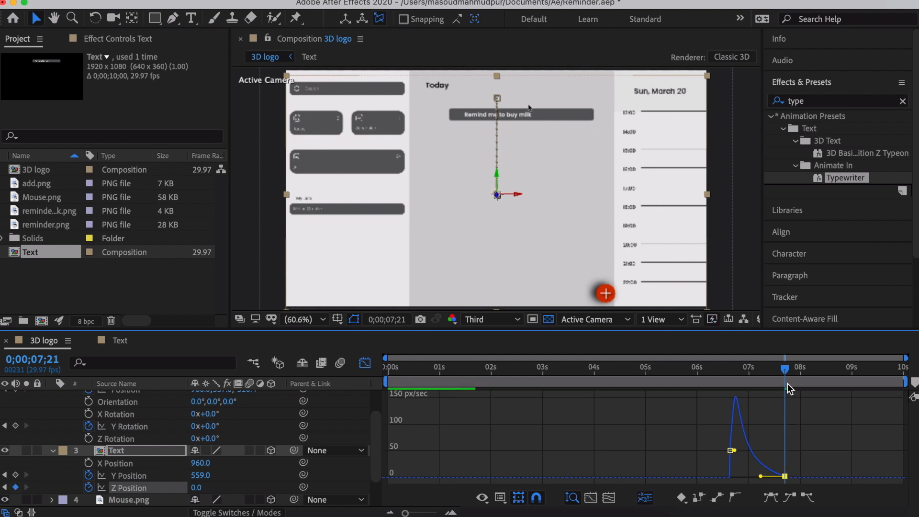
pyautogui.moveTo(785, 371); pyautogui.dragTo(706, 374)
pyautogui.press('space')
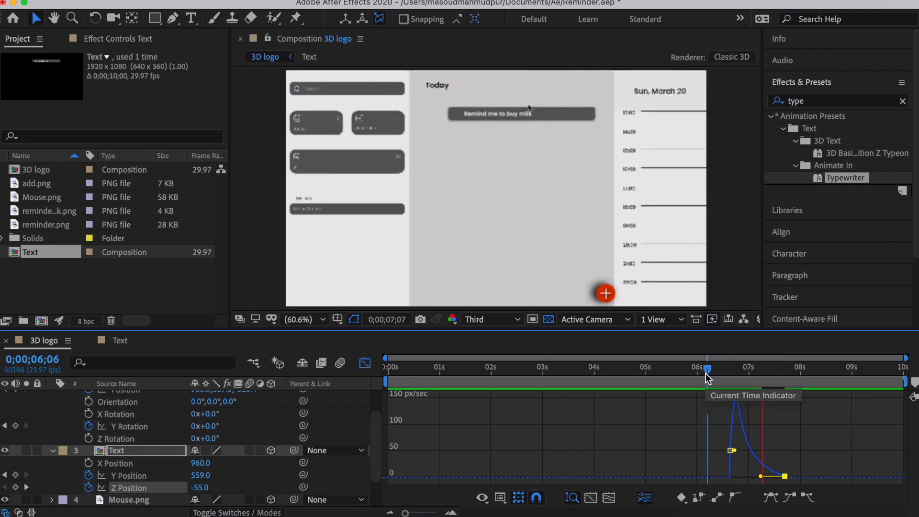
pyautogui.press('space')
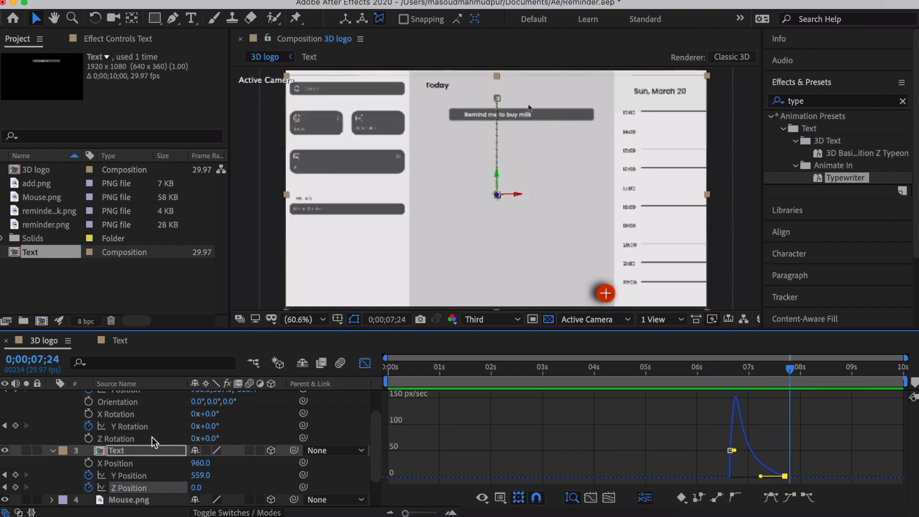
# - Collapse Camera 1, return from the speed graph to the keyframe view, and replay from just before the third click
pyautogui.scroll(3, 153, 441)
pyautogui.click(52, 409)
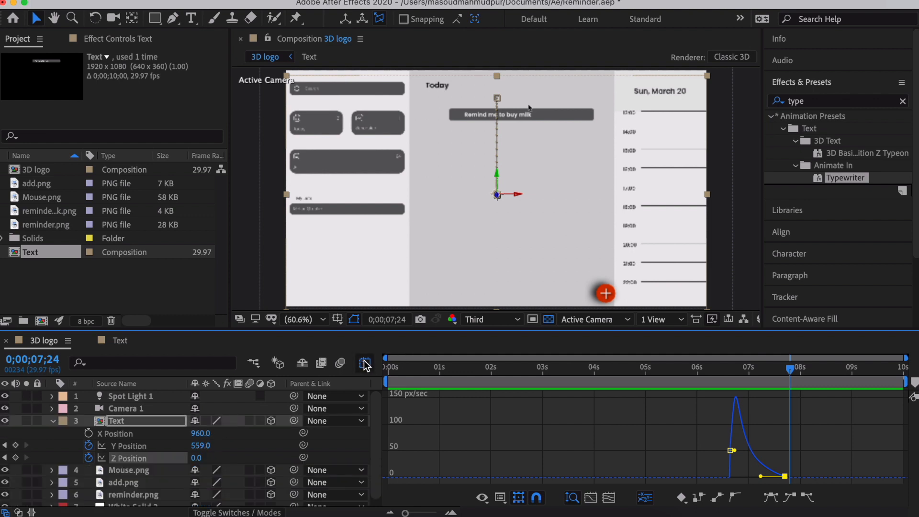
pyautogui.click(365, 363)
pyautogui.moveTo(790, 371); pyautogui.dragTo(713, 372)
pyautogui.press('space')
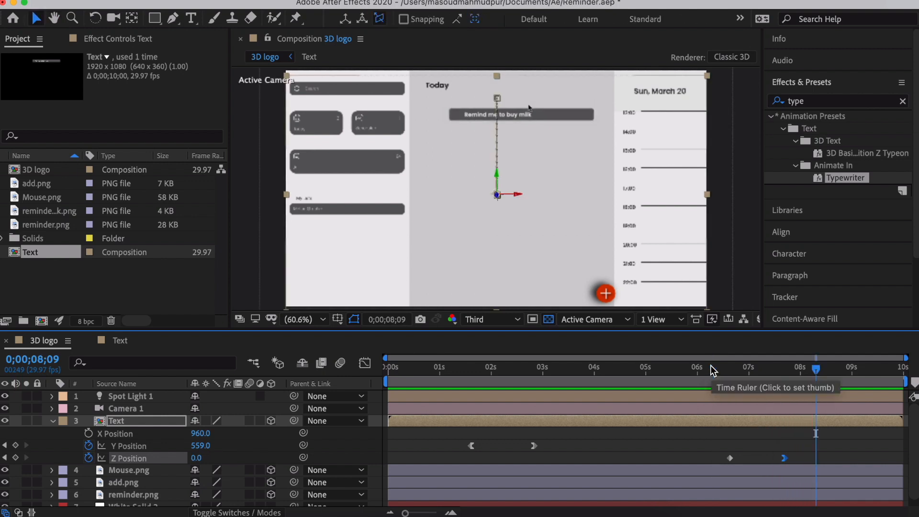
# - Show Mouse.png's Scale keyframes and set the current time to its first click at 0;00;01;18
pyautogui.click(554, 371)
pyautogui.click(144, 466)
pyautogui.press('s')
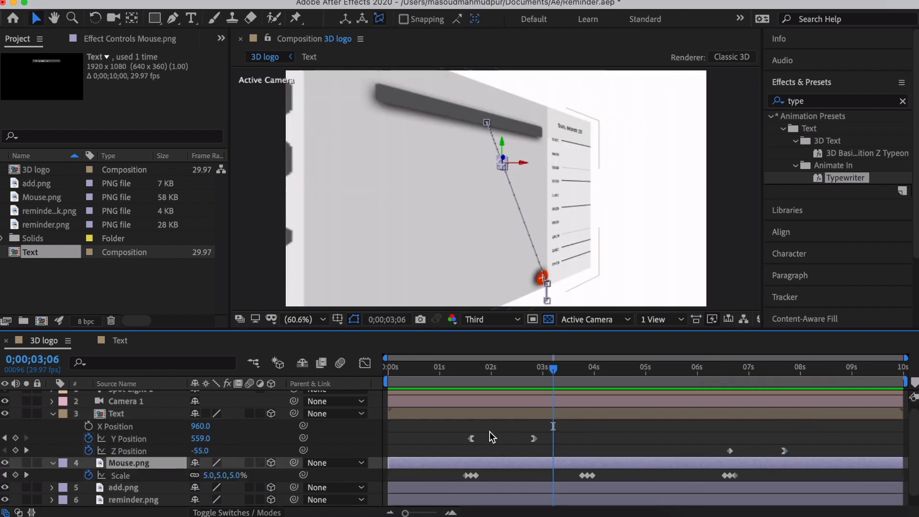
pyautogui.moveTo(567, 372); pyautogui.dragTo(470, 376)
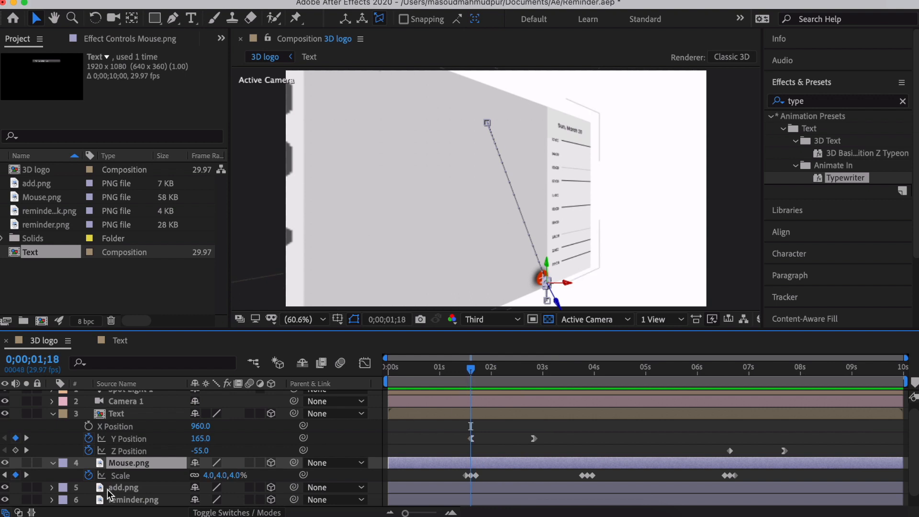
# - Show add.png's Position properties and add a Z Position keyframe holding -55 at 0;00;01;18
pyautogui.click(121, 487)
pyautogui.press('End')
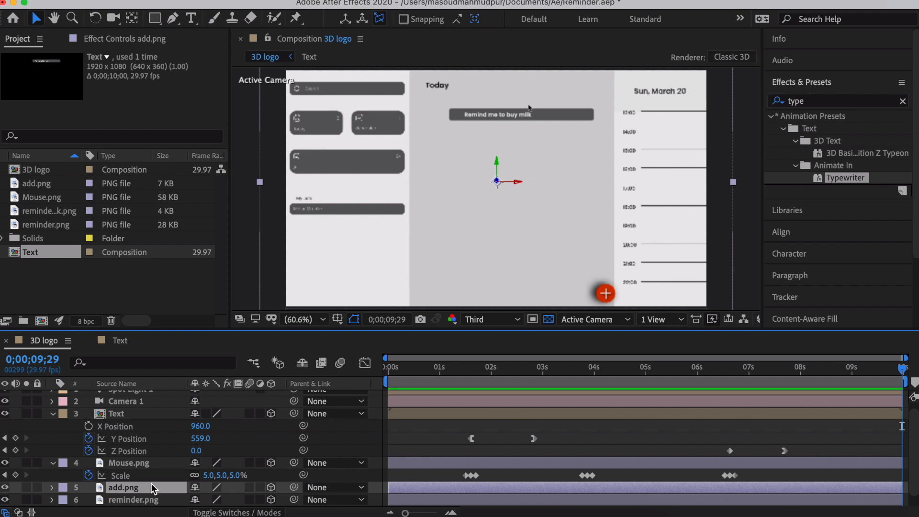
pyautogui.press('p')
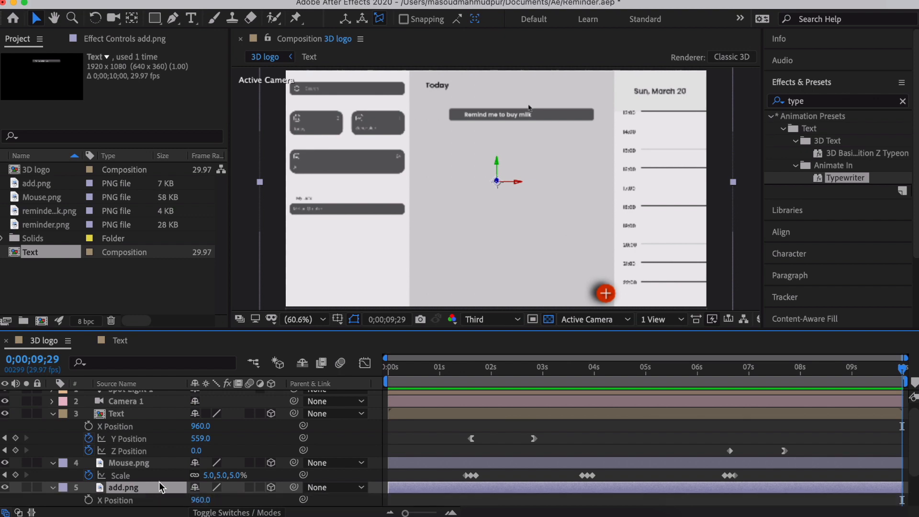
pyautogui.click(540, 370)
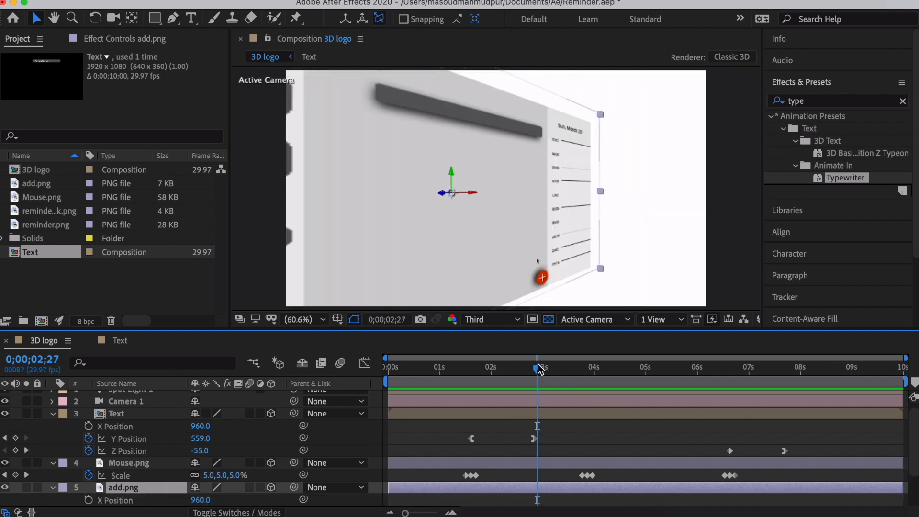
pyautogui.moveTo(531, 367); pyautogui.dragTo(469, 382)
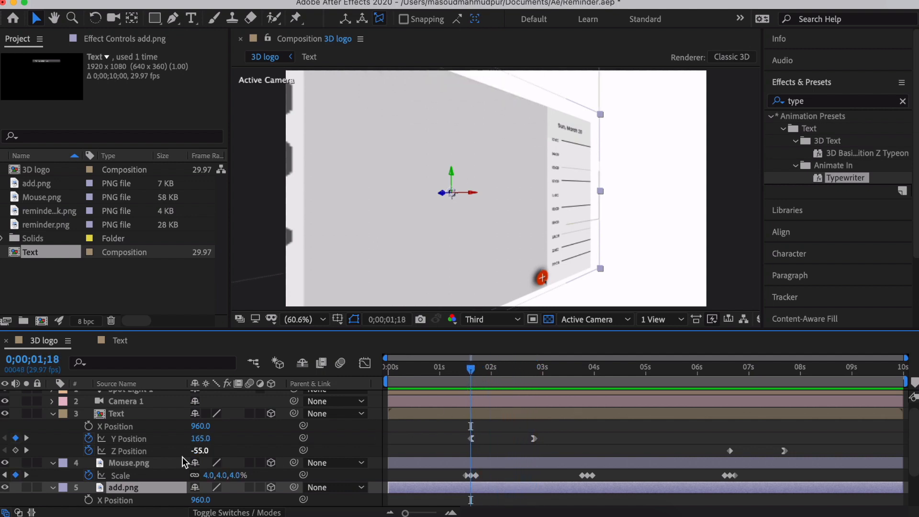
pyautogui.scroll(-2, 170, 452)
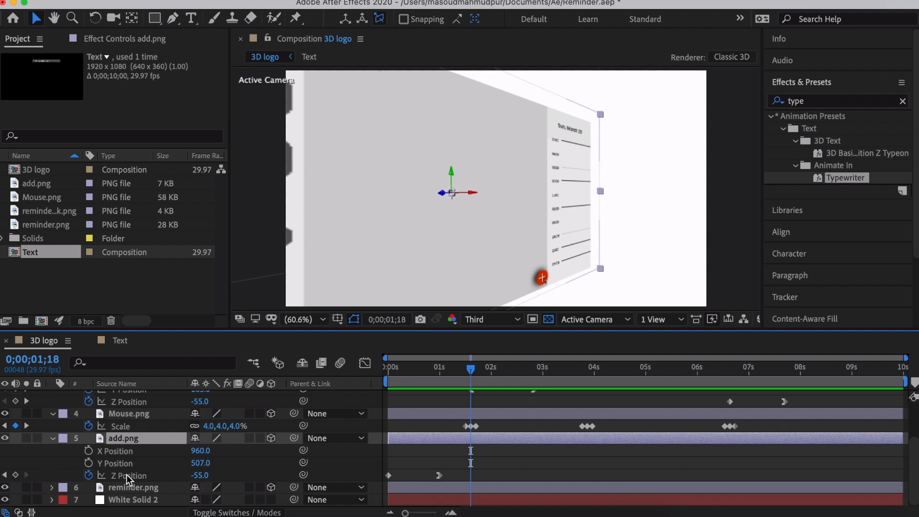
pyautogui.click(126, 475)
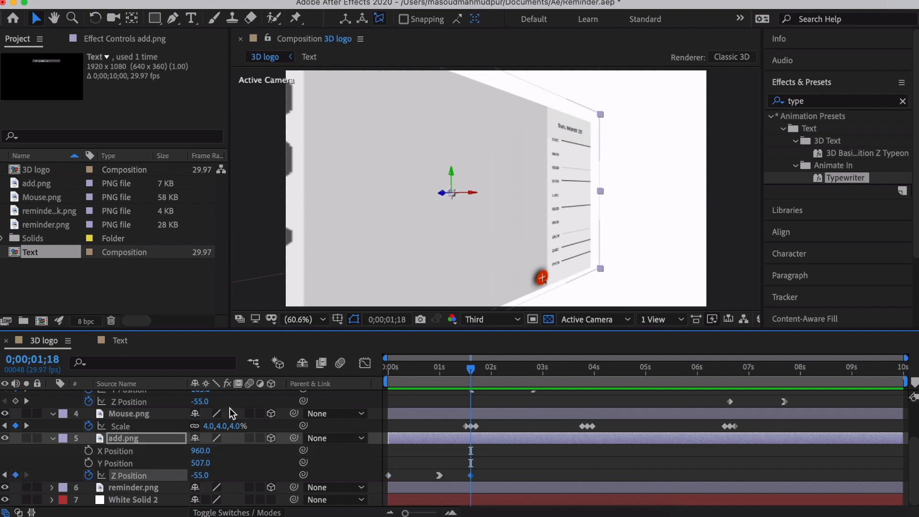
# - Set add.png's Z Position to 0 at 0;00;02;14, with its speed graph displayed
pyautogui.moveTo(471, 368); pyautogui.dragTo(504, 370)
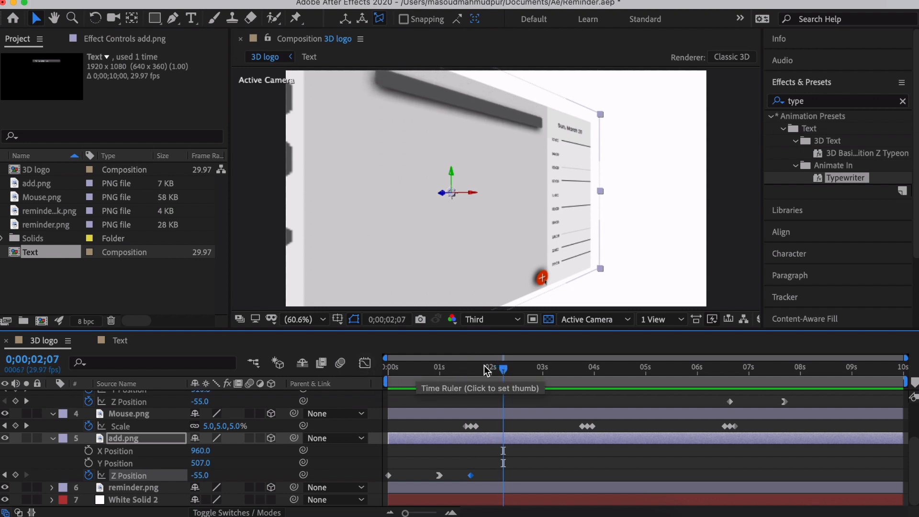
pyautogui.moveTo(504, 370); pyautogui.dragTo(516, 369)
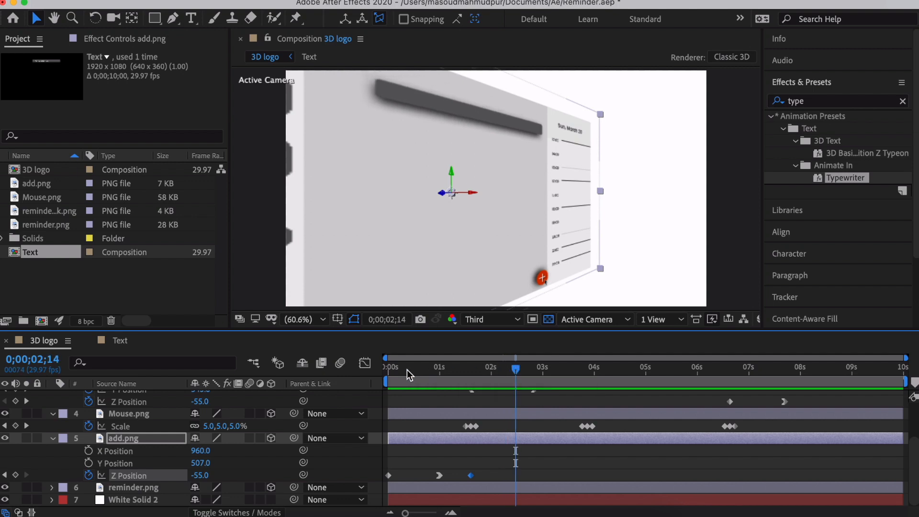
pyautogui.click(365, 365)
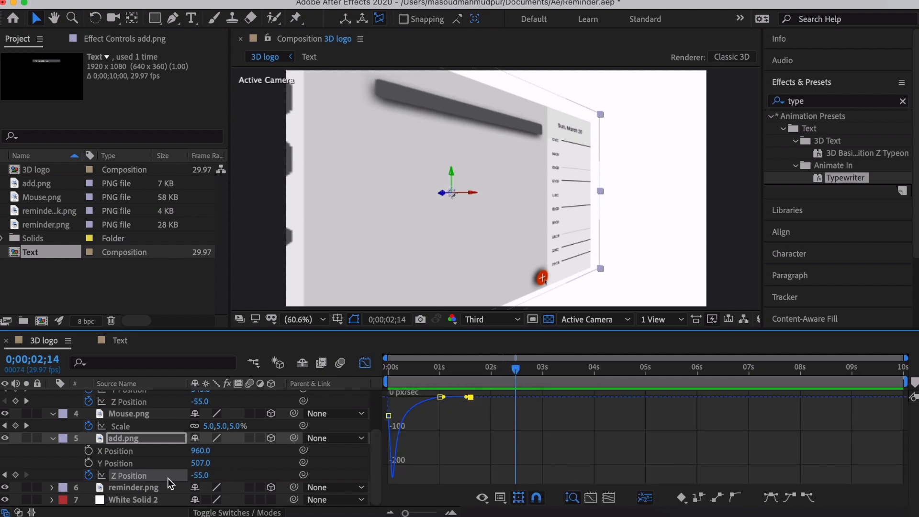
pyautogui.click(200, 475)
pyautogui.write('0')
pyautogui.press('Return')
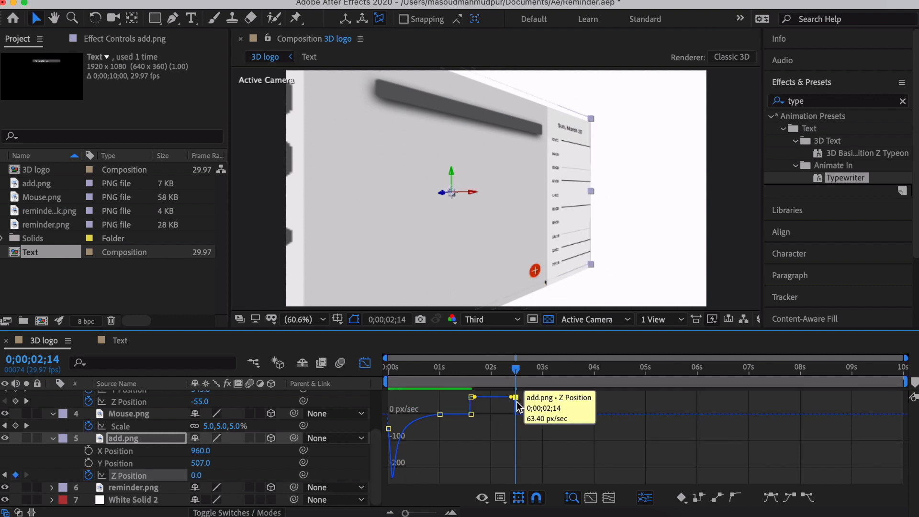
# - Ease add.png's Z Position speed to zero at the last keyframe with a long incoming handle, and preview from 0;00;01;10
pyautogui.moveTo(515, 397); pyautogui.dragTo(493, 416)
pyautogui.moveTo(509, 367); pyautogui.dragTo(457, 370)
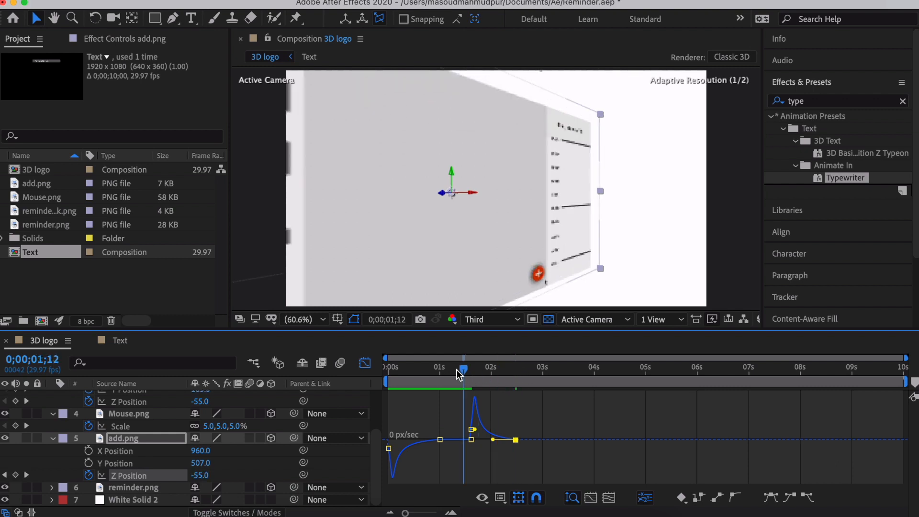
pyautogui.moveTo(496, 440); pyautogui.dragTo(498, 439)
pyautogui.press('space')
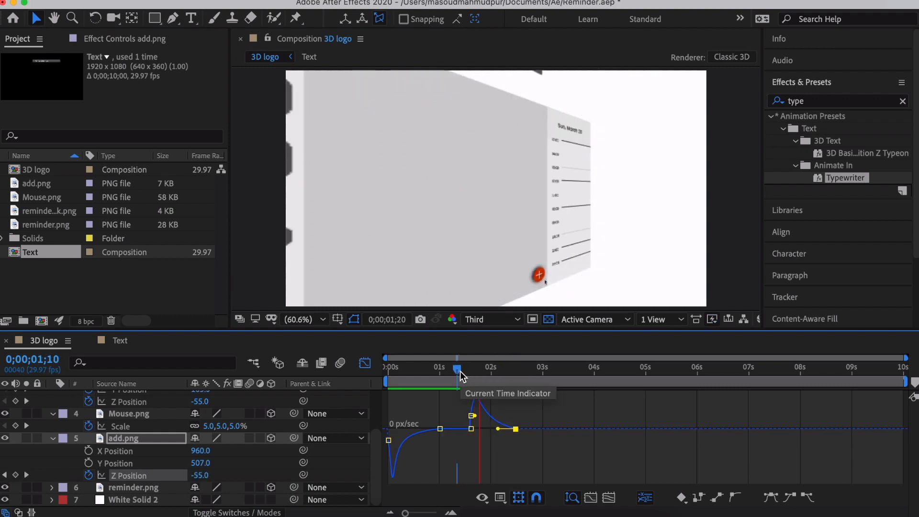